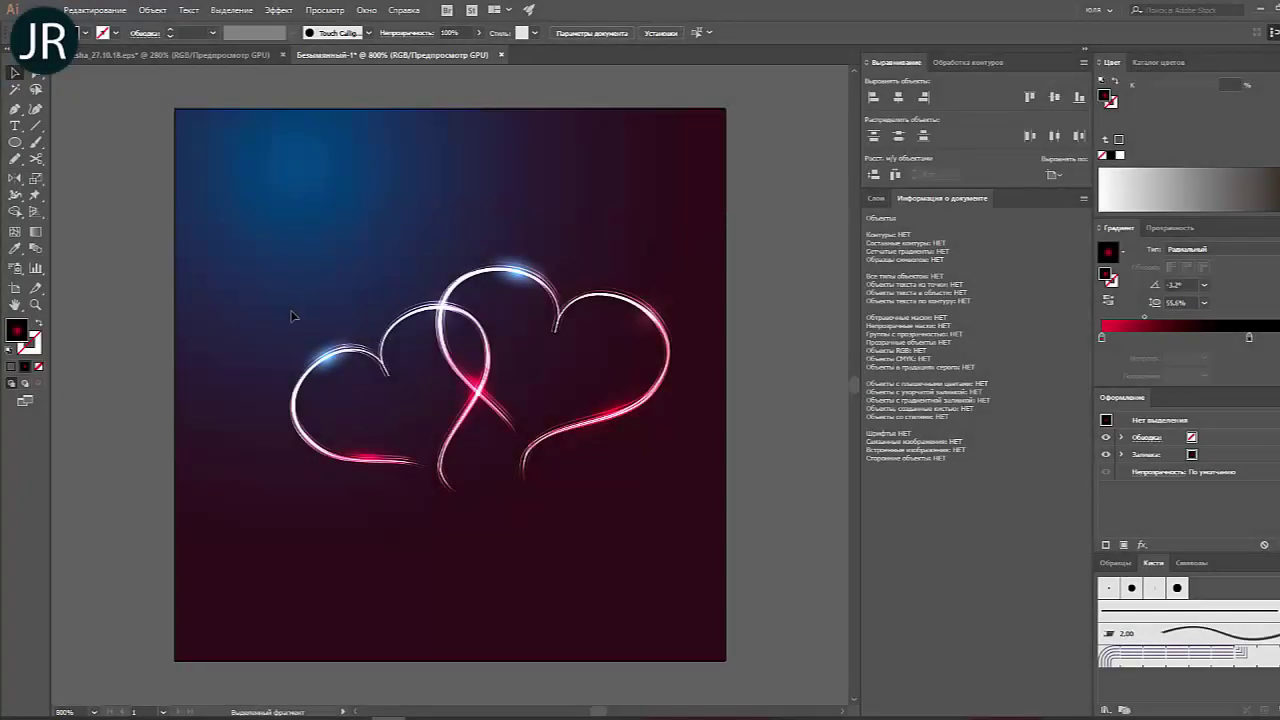
Step: Switch to the Pencil tool for freehand drawing
left_click(16, 160)
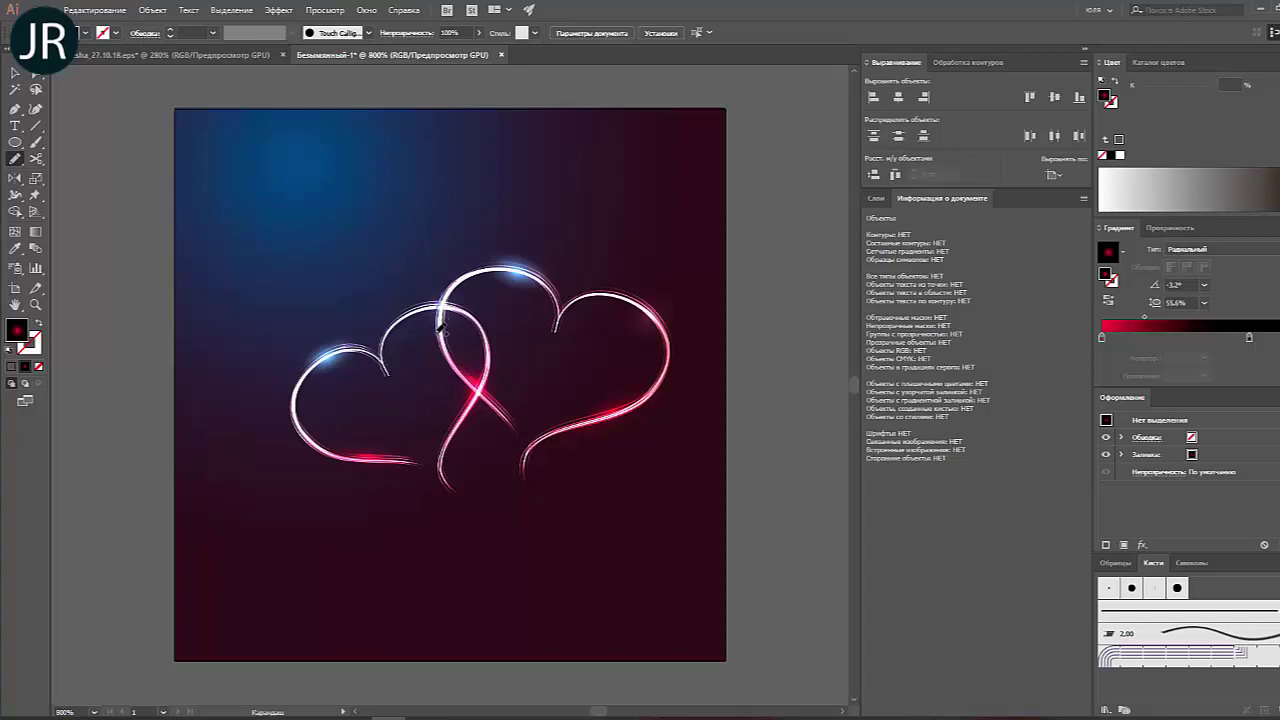
Step: Sketch a rough closed Pencil outline around the left heart and select it
mouse_move(439, 326)
left_mouse_down()
mouse_move(406, 490)
mouse_move(420, 262)
mouse_move(446, 288)
left_mouse_up()
left_click(20, 76)
left_click(394, 309)
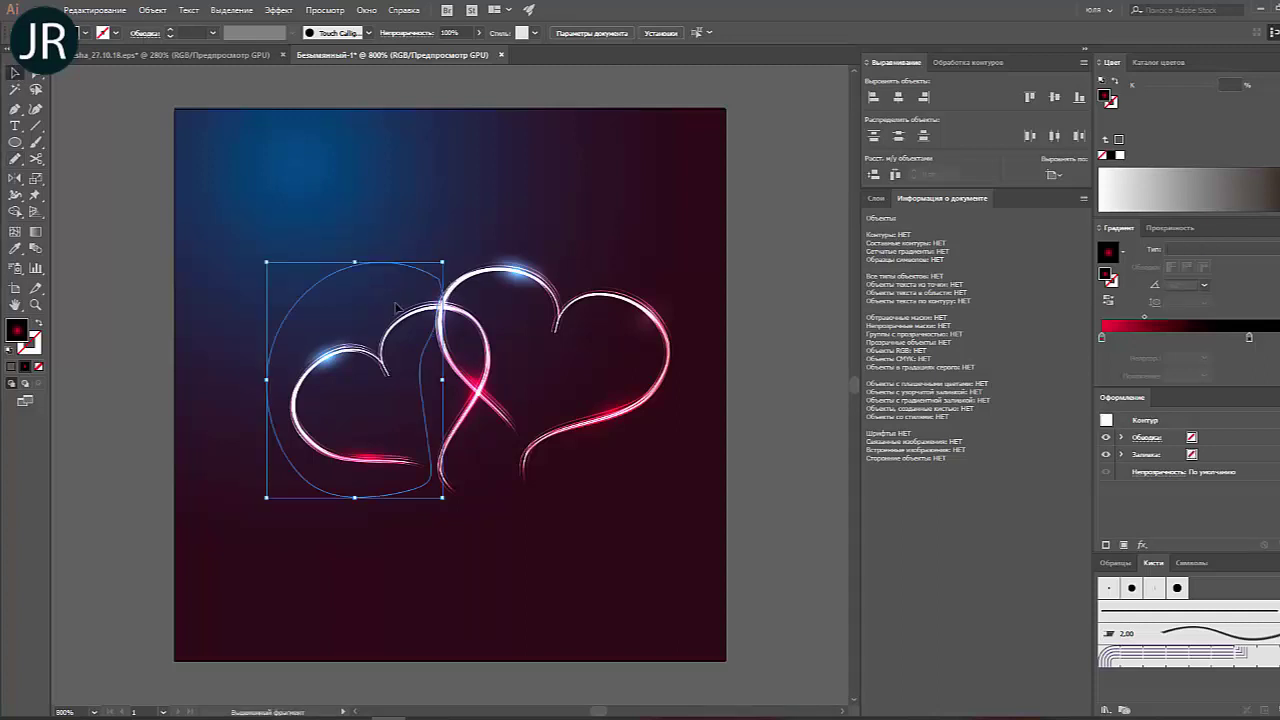
Step: Fill the new outline grey, then change its fill to white
left_click(1191, 184)
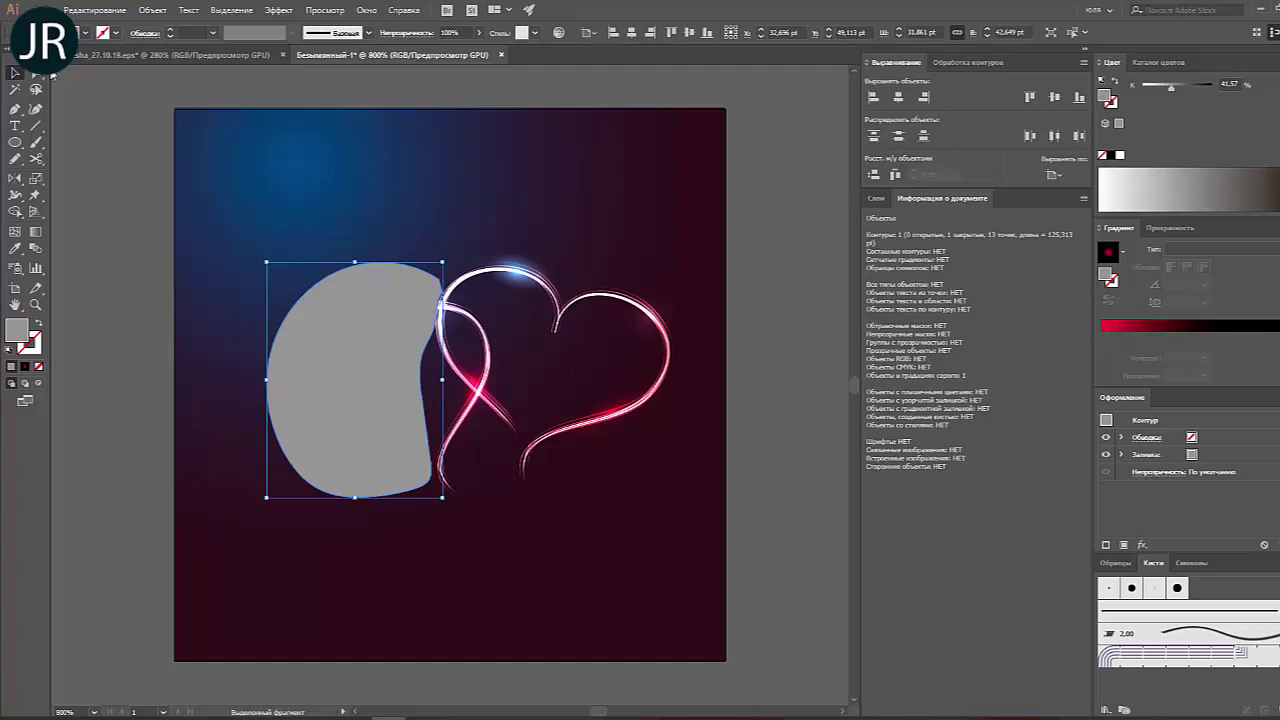
left_click(496, 366)
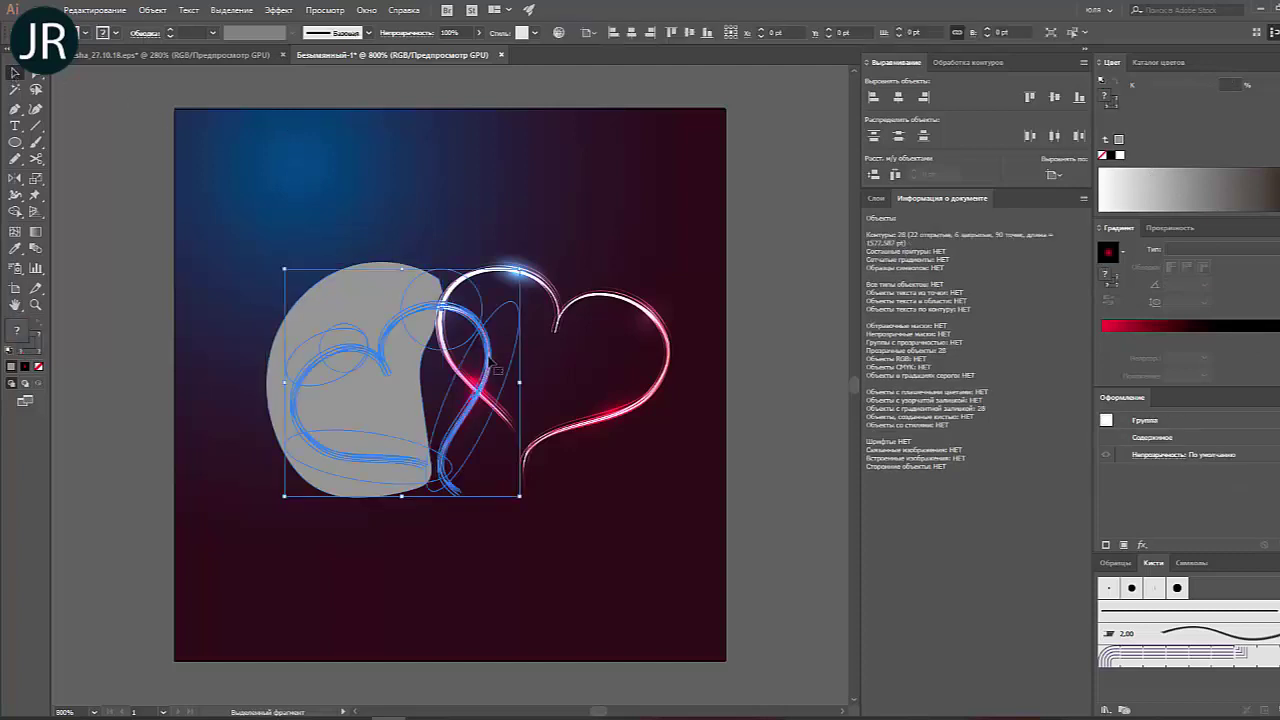
left_click(492, 362)
left_click(504, 362)
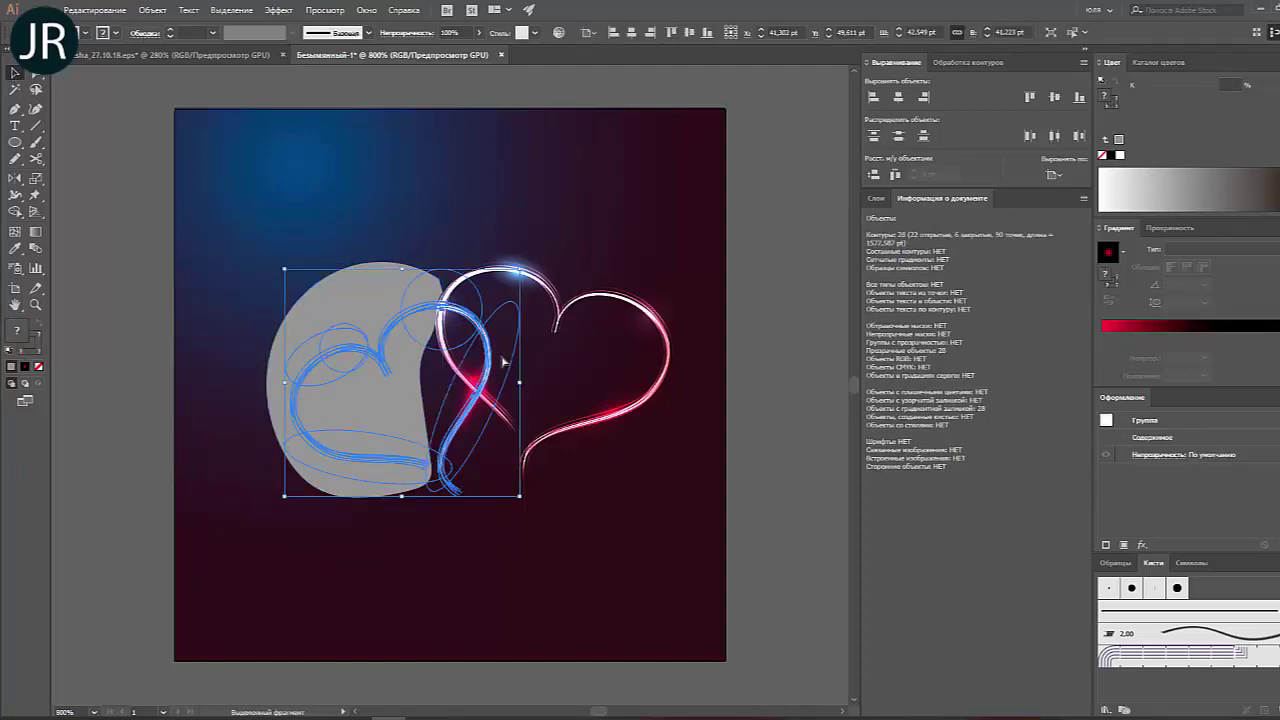
left_click(360, 289, "shift")
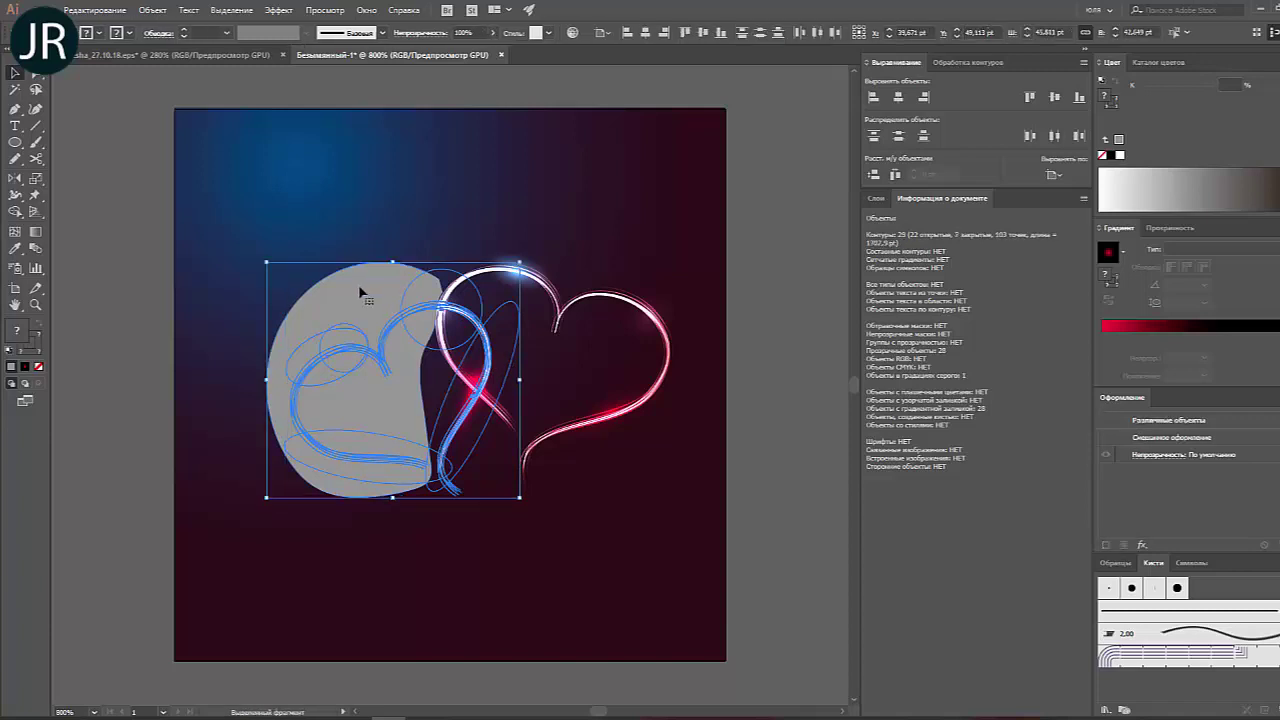
left_click(423, 278)
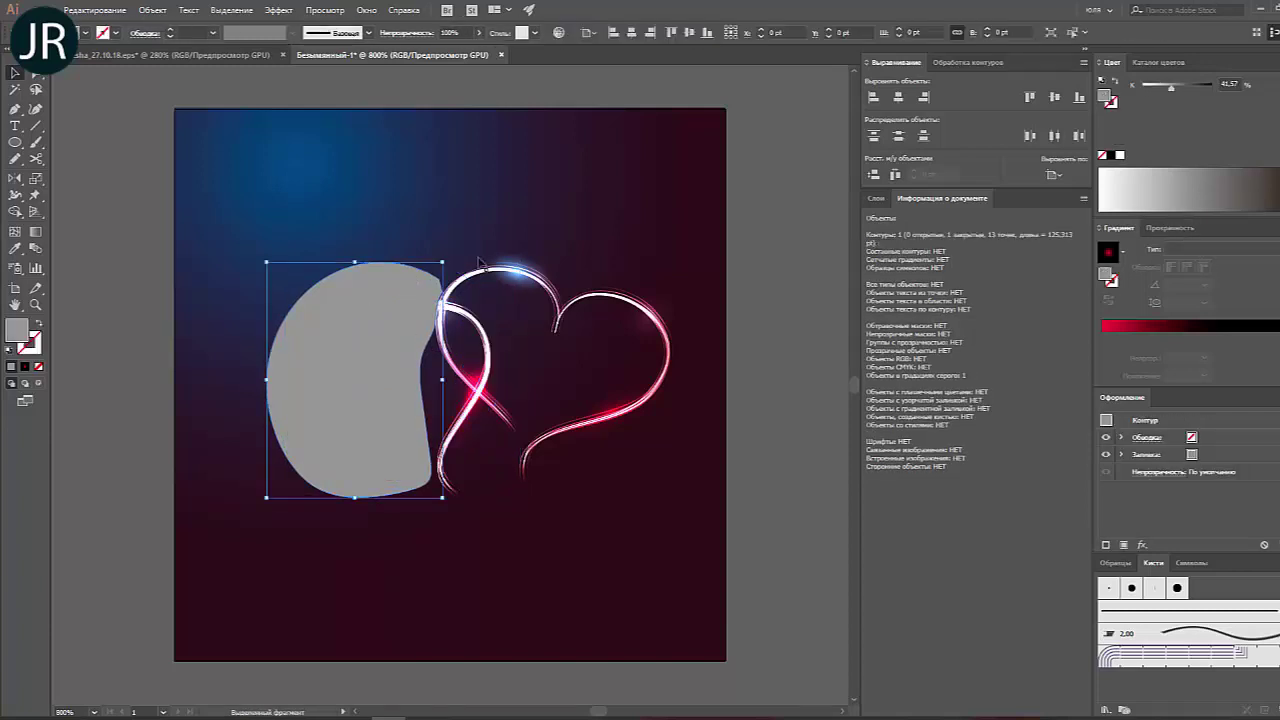
left_click_drag(1152, 97, 1140, 97)
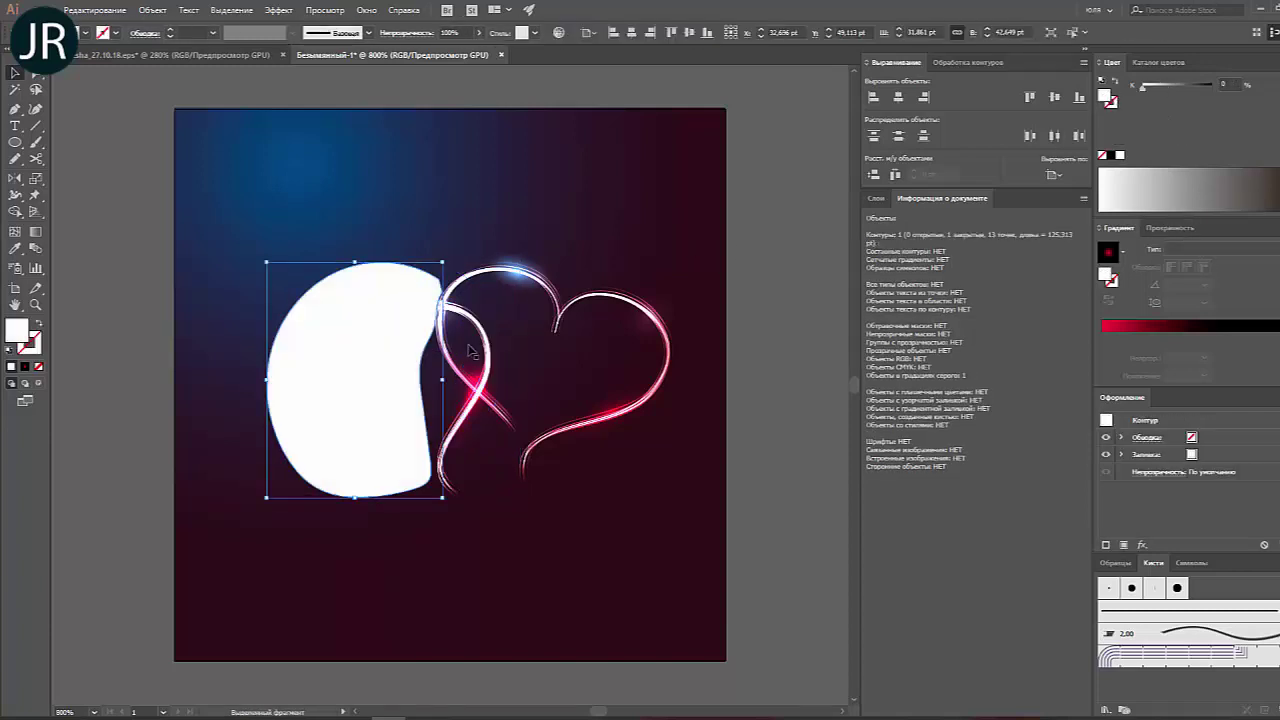
Step: Make the white shape an opacity mask on the left heart group
left_click(473, 352, "shift")
left_click(1170, 228)
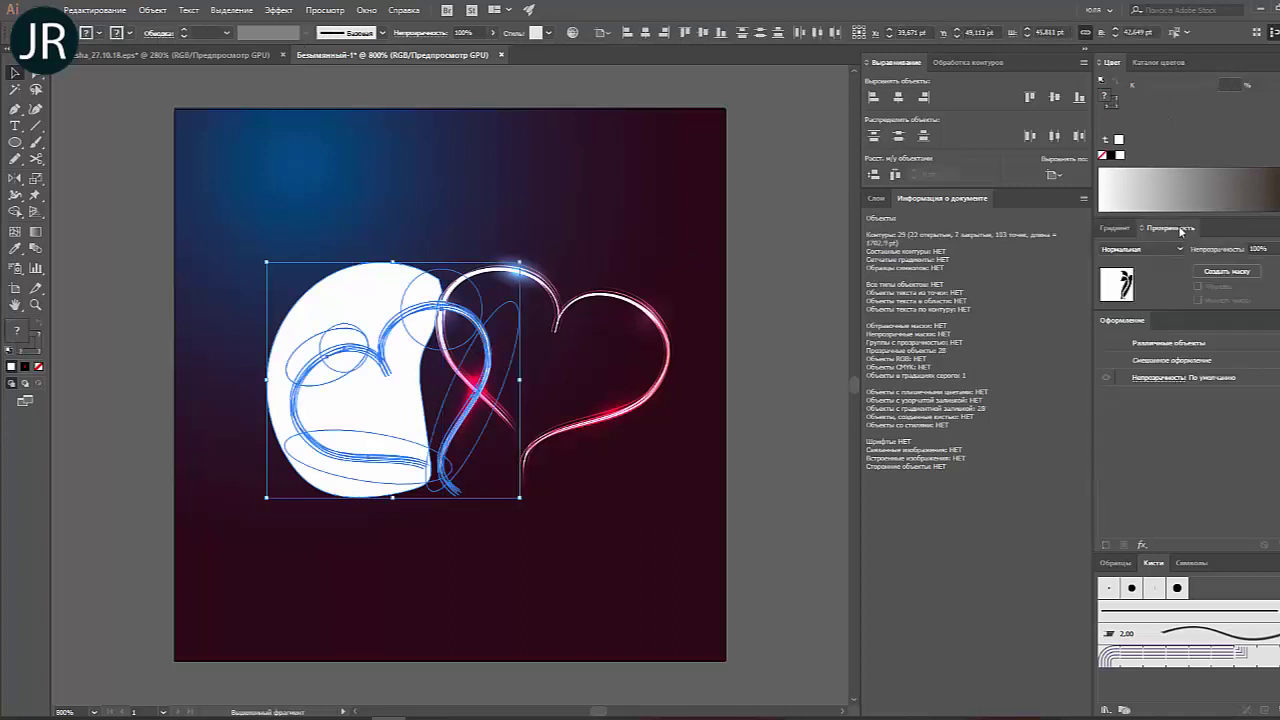
left_click(1226, 272)
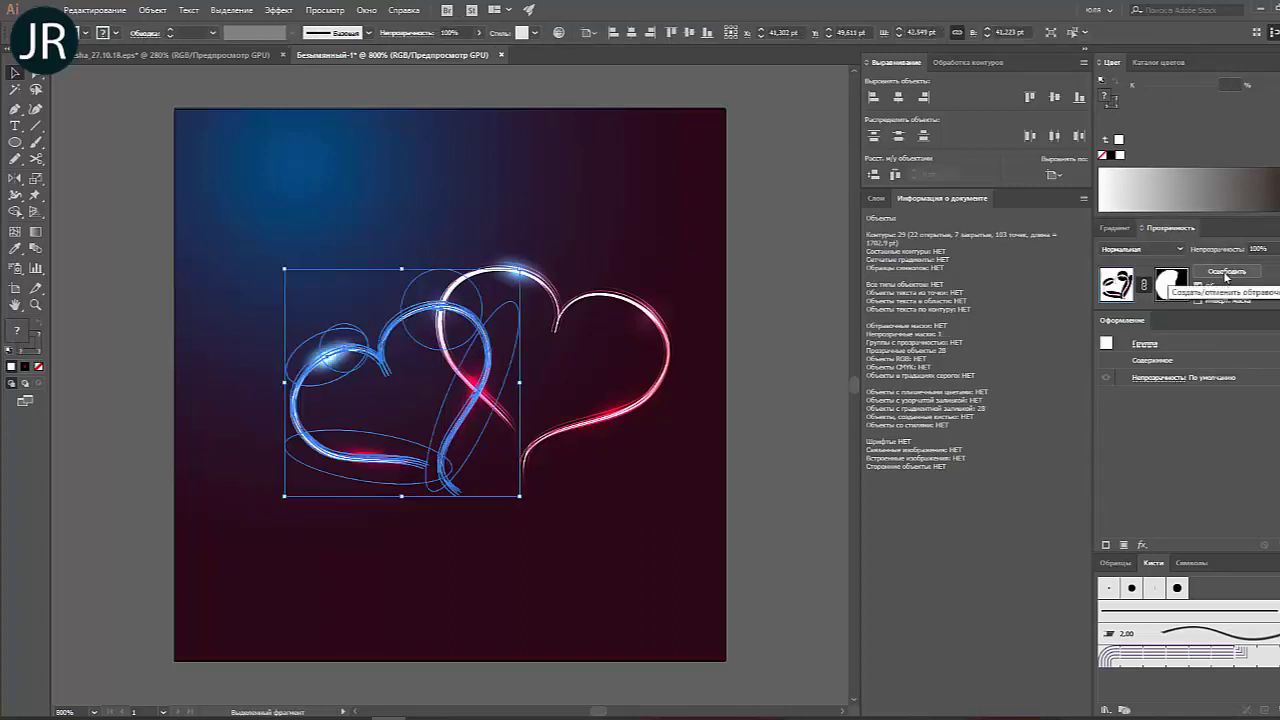
left_click(780, 380)
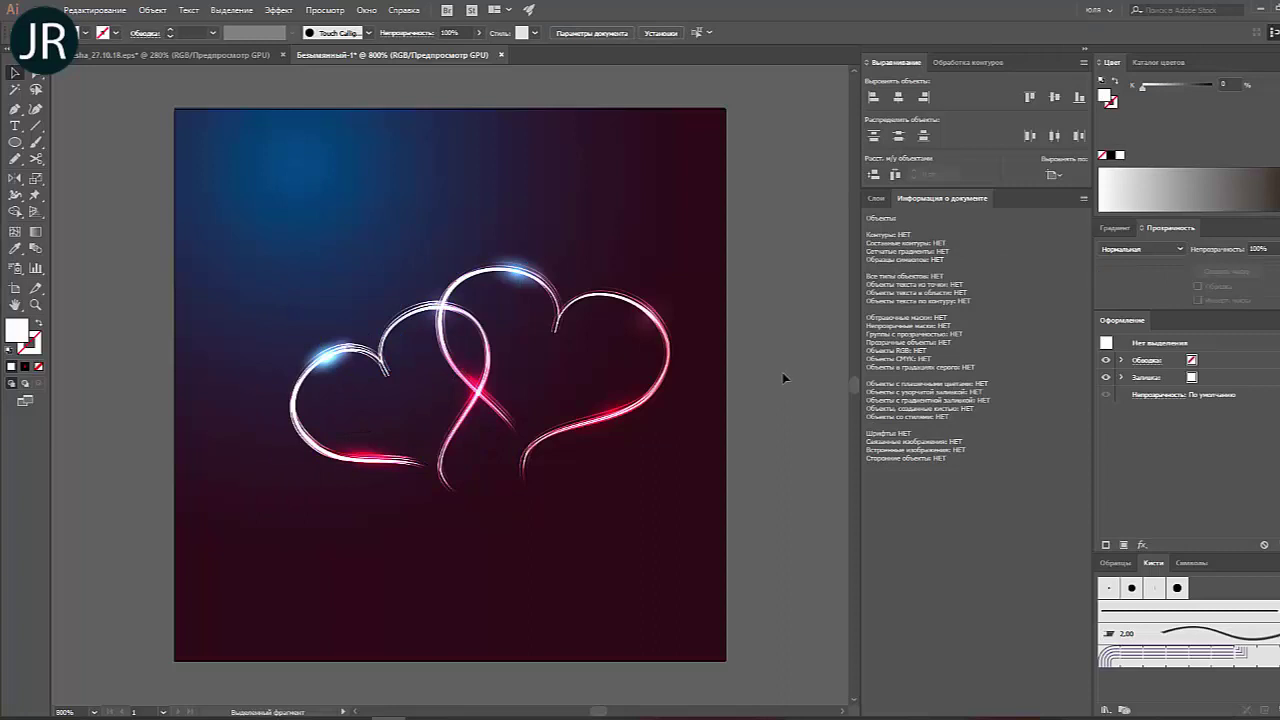
Step: Lock the second and third heart groups in Layers, keeping the masked first group targeted
left_click_drag(404, 338, 338, 300)
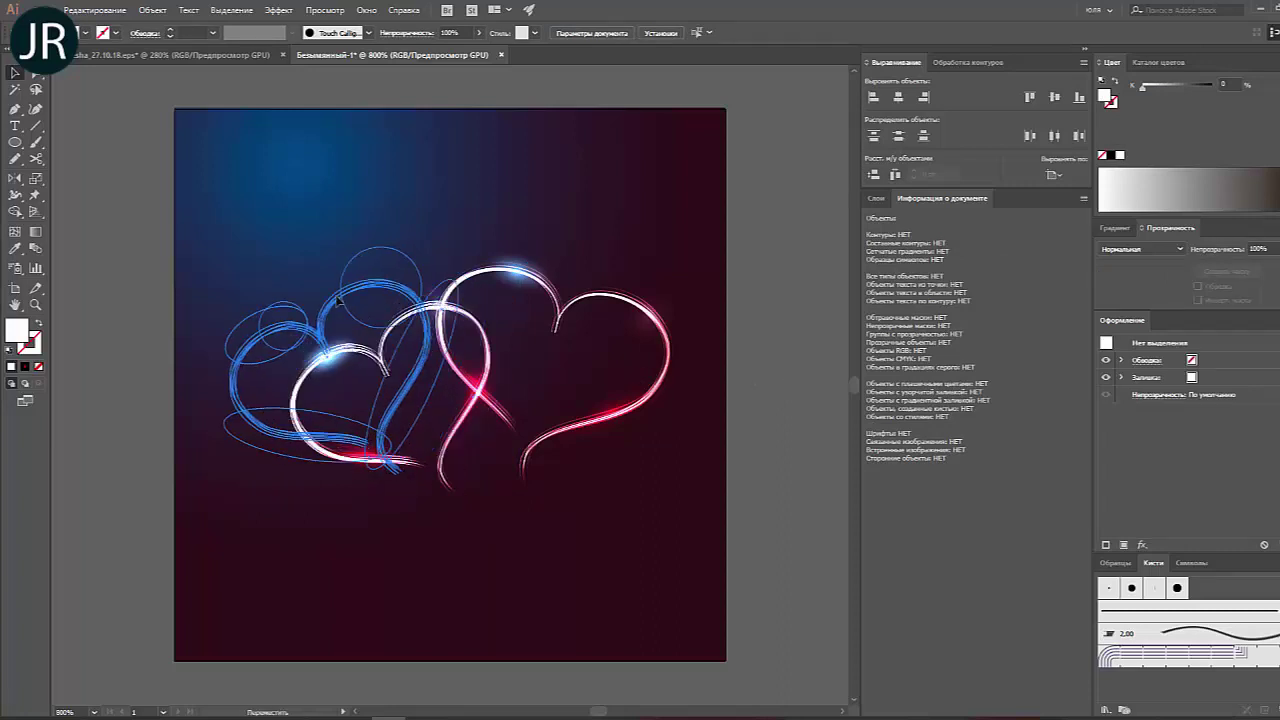
key("ctrl+z")
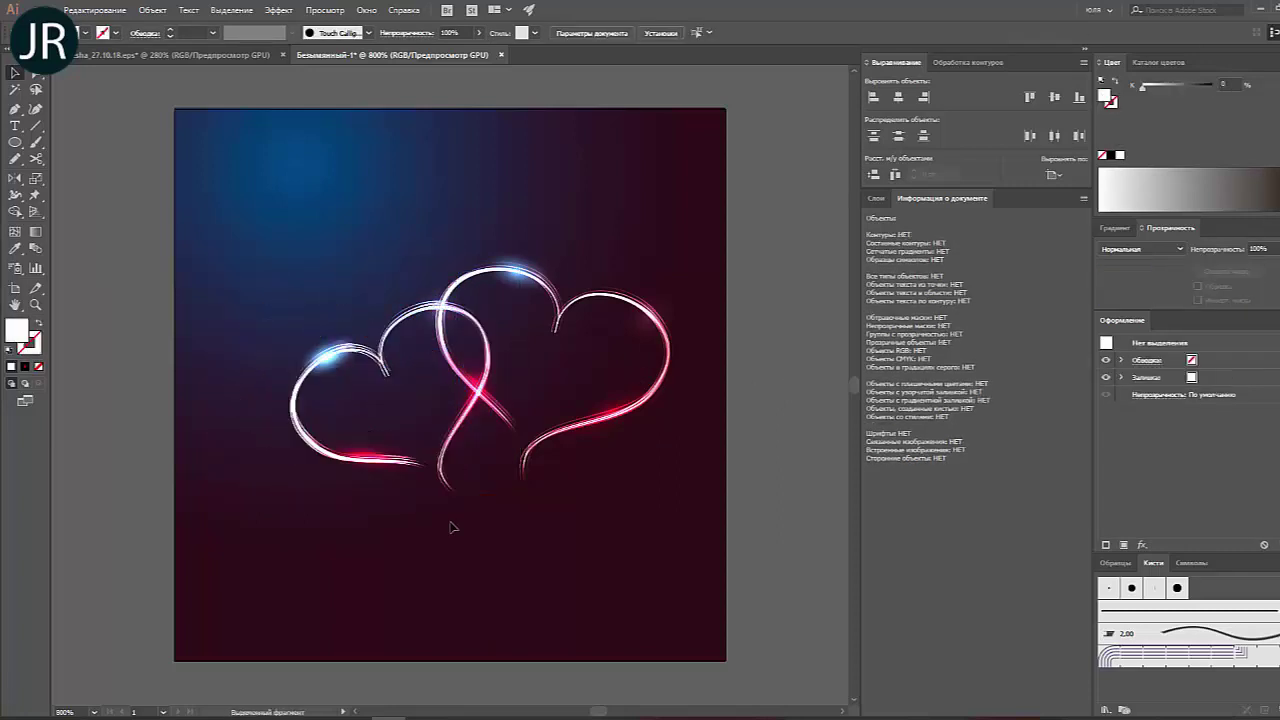
left_click(875, 198)
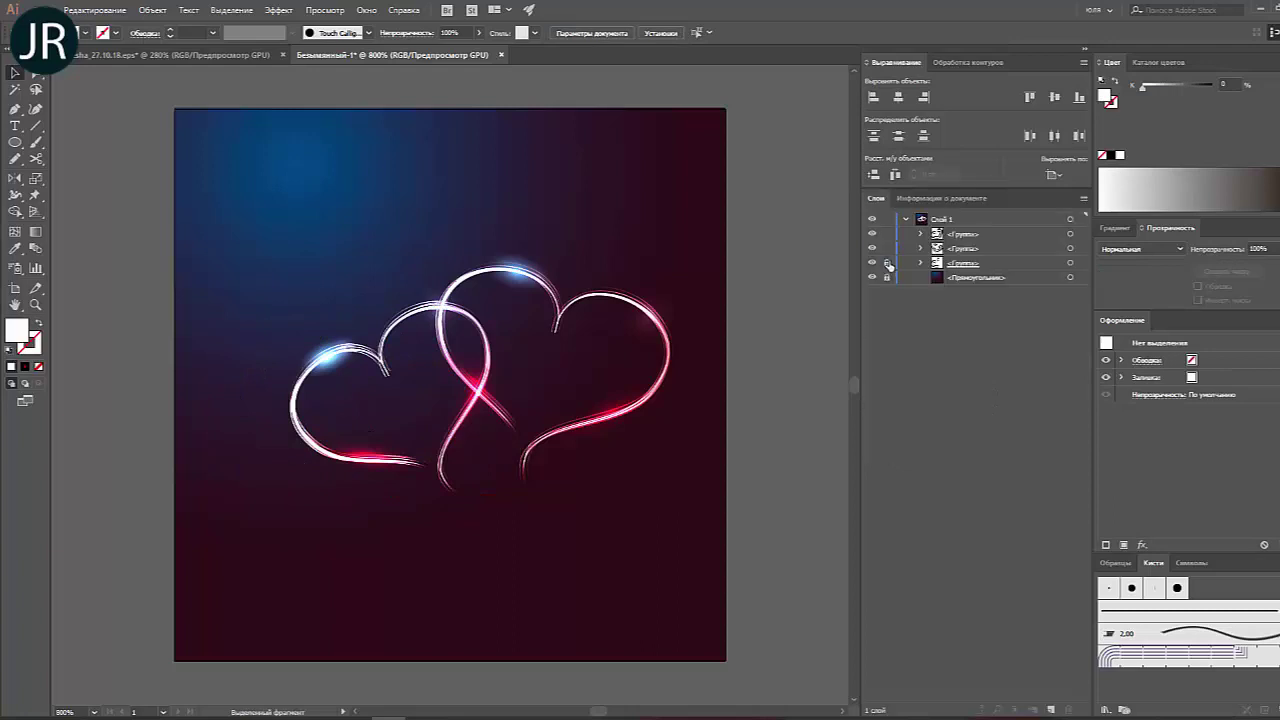
left_click(964, 236)
left_click(961, 250)
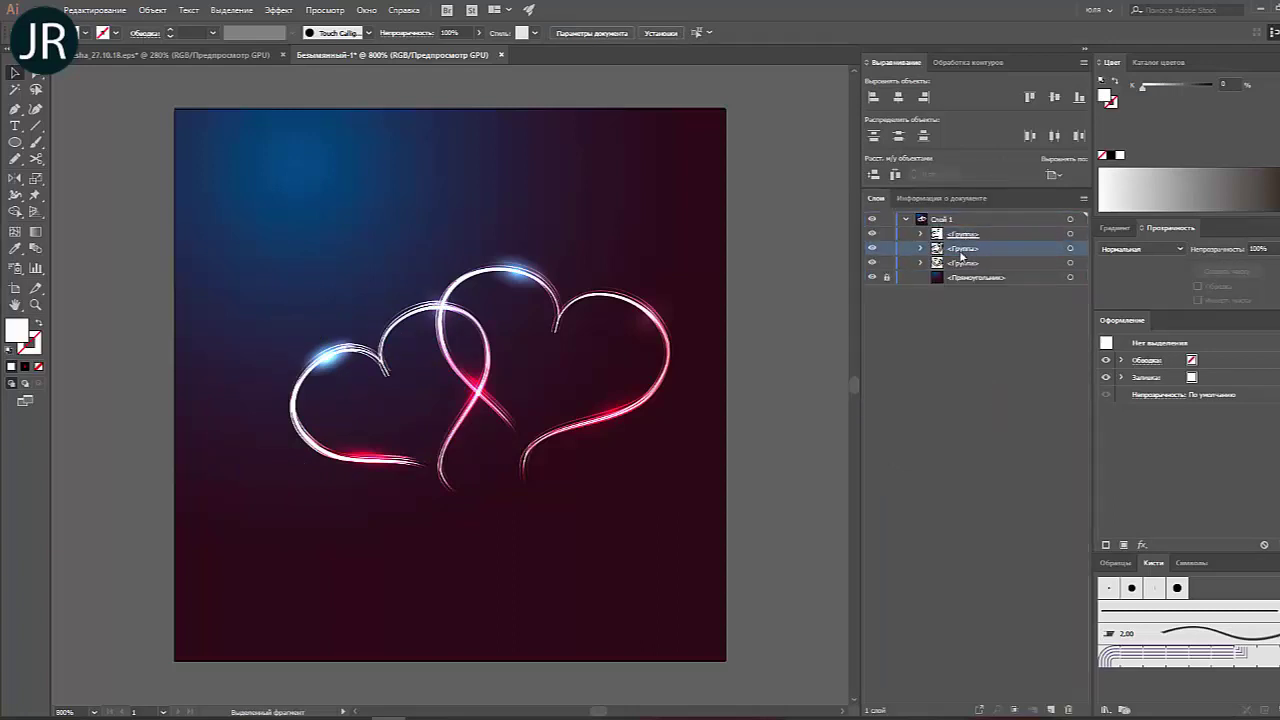
left_click(1070, 248)
left_click_drag(958, 250, 952, 268)
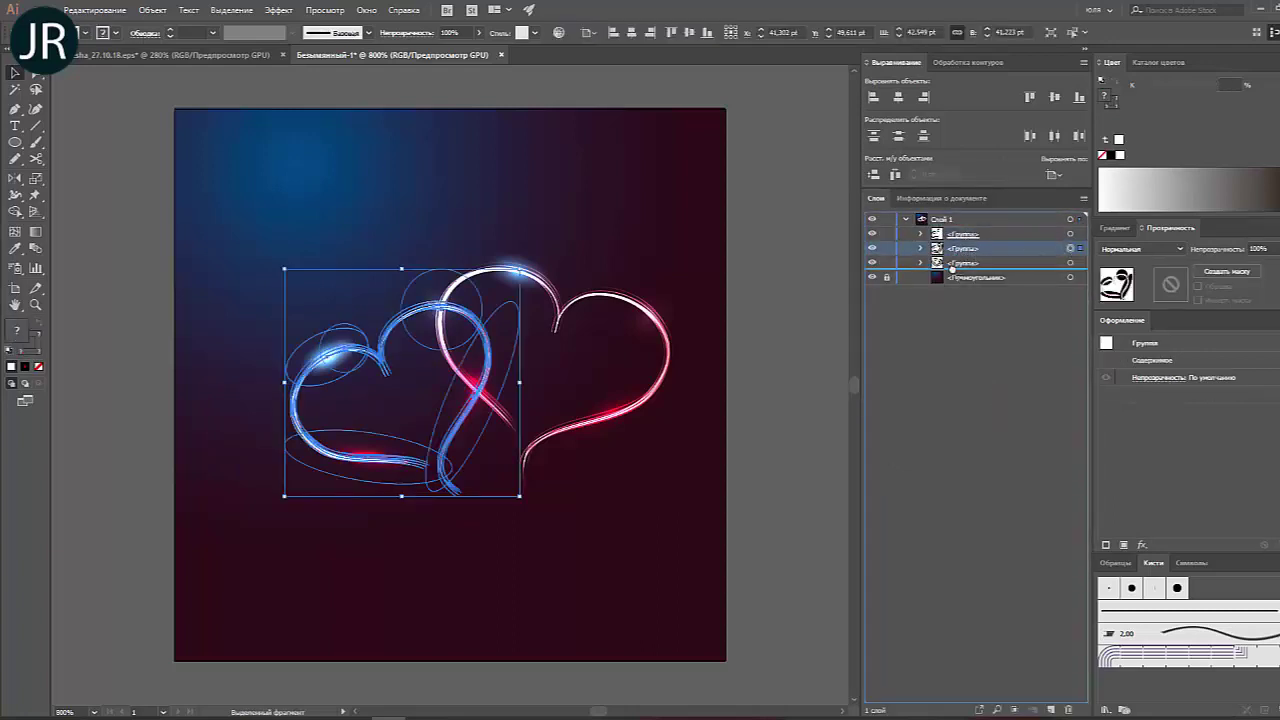
left_click(886, 262)
left_click(886, 248)
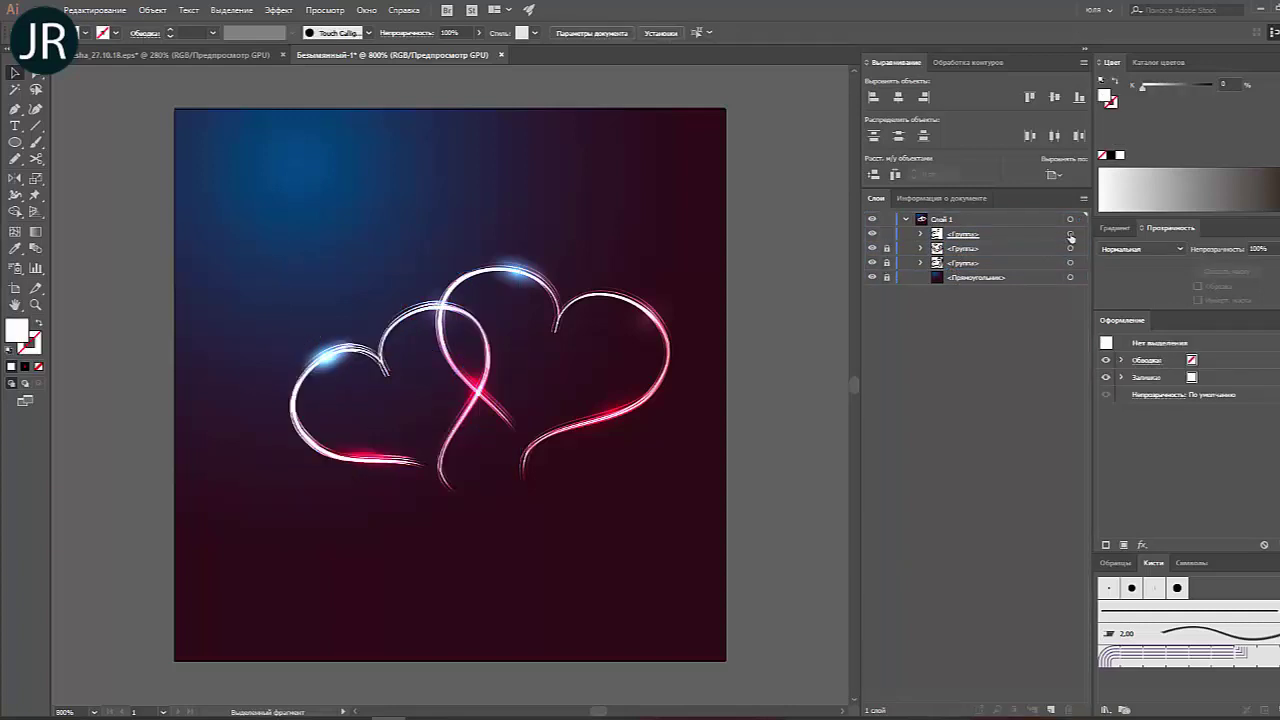
left_click(1071, 236)
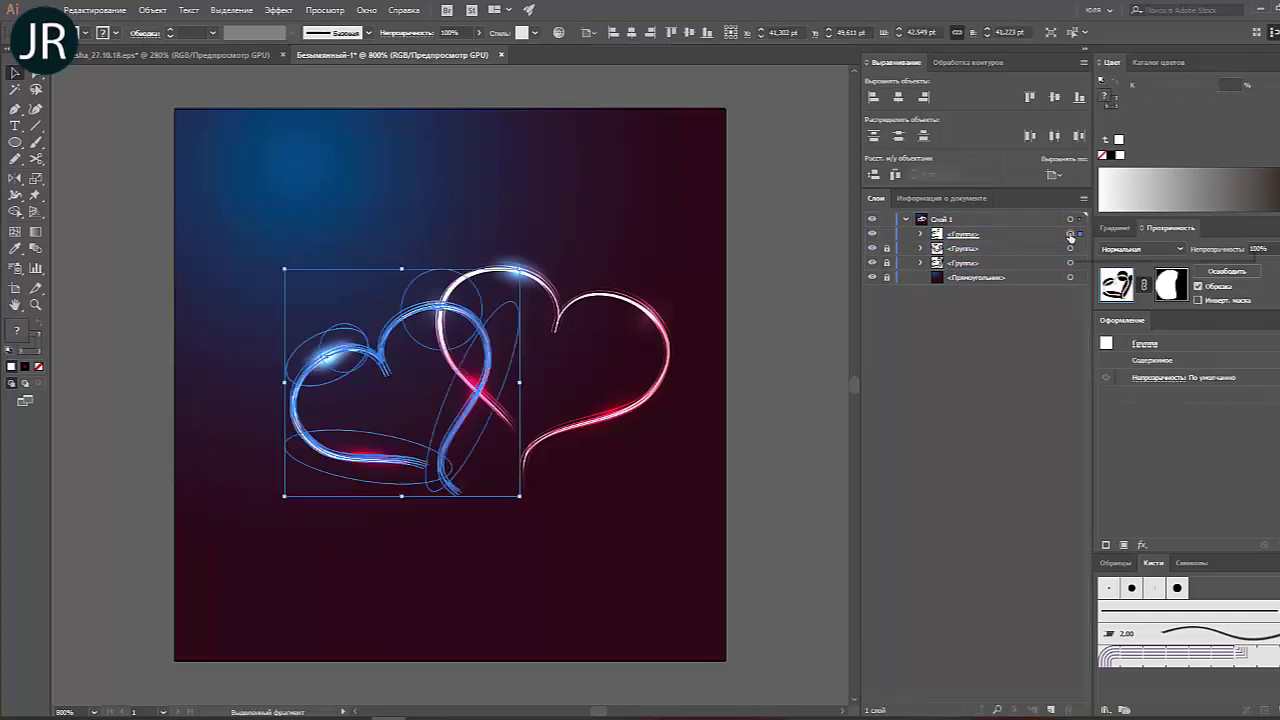
Step: Enter the left heart's opacity mask and set a point near the crossing to K 100
left_click(1165, 287)
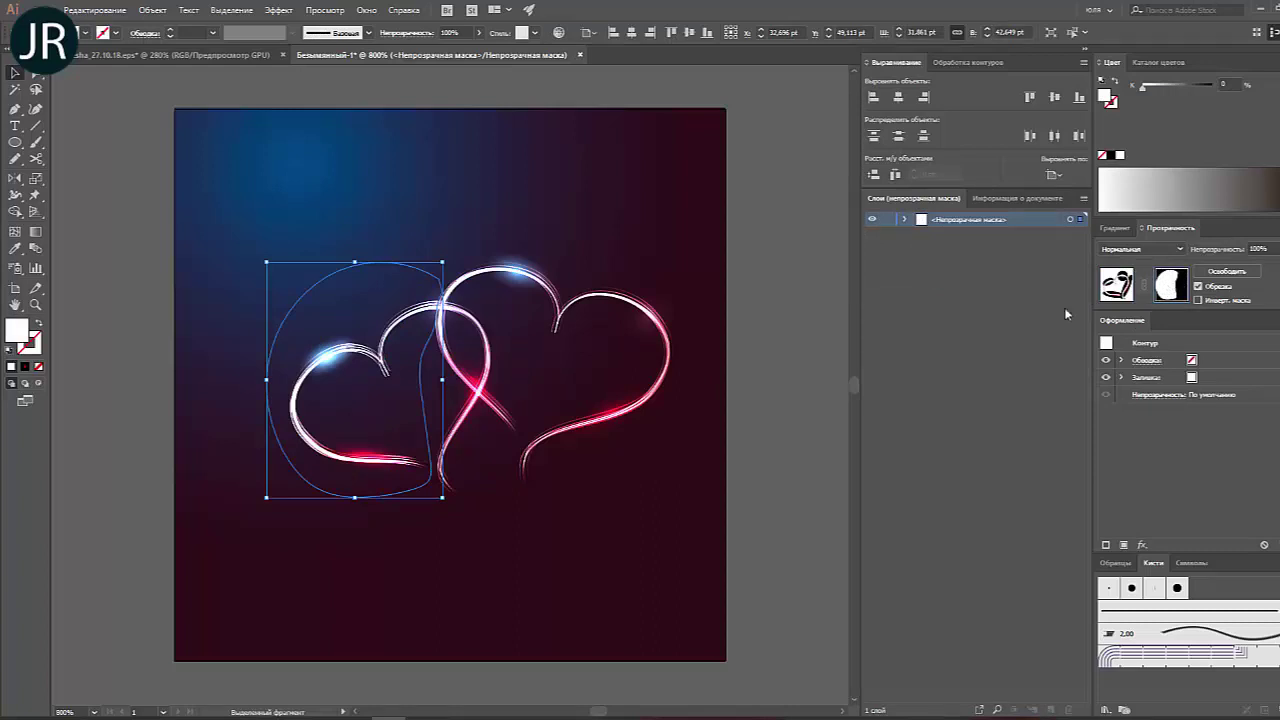
key("a")
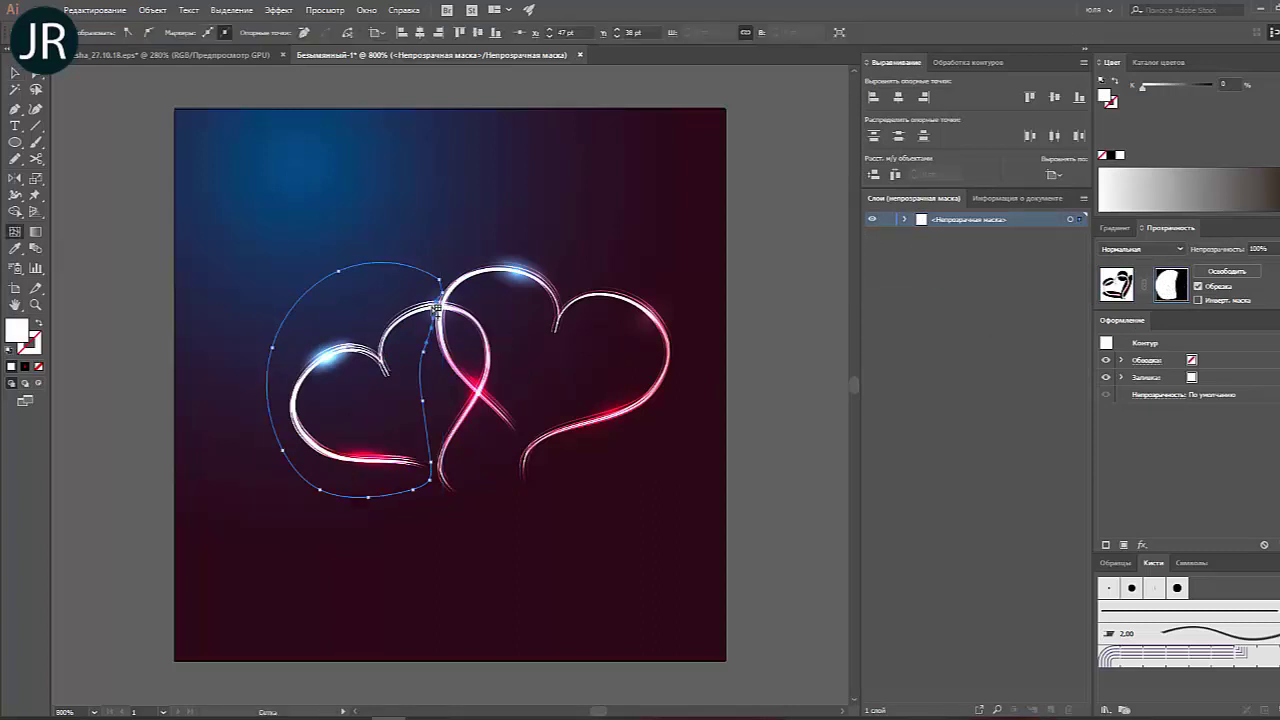
left_click(437, 305)
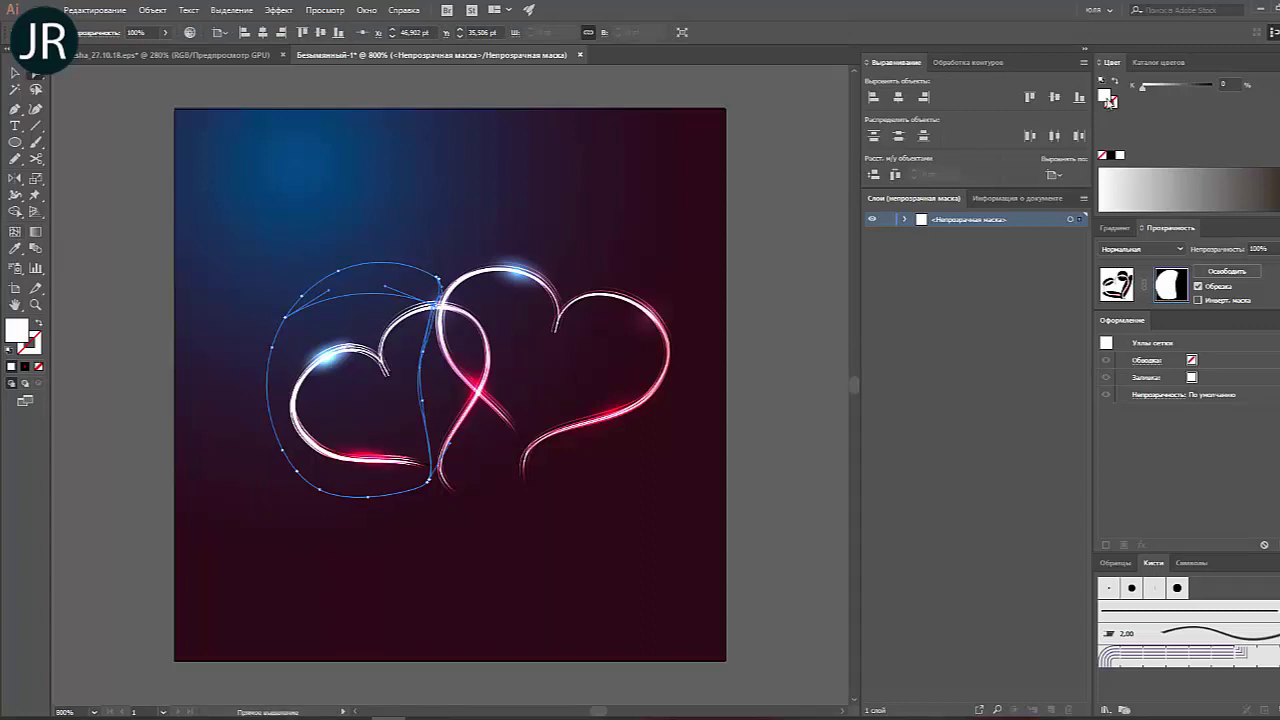
left_click_drag(1143, 86, 1217, 92)
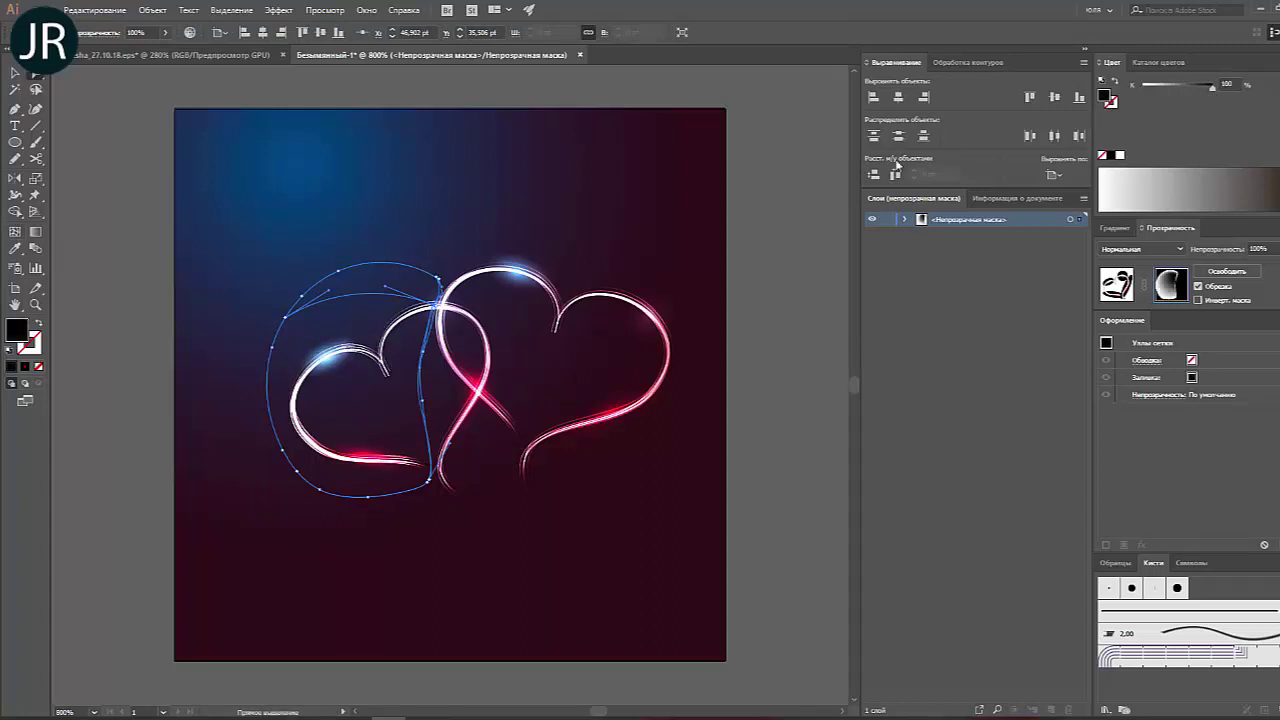
left_click_drag(438, 308, 437, 318)
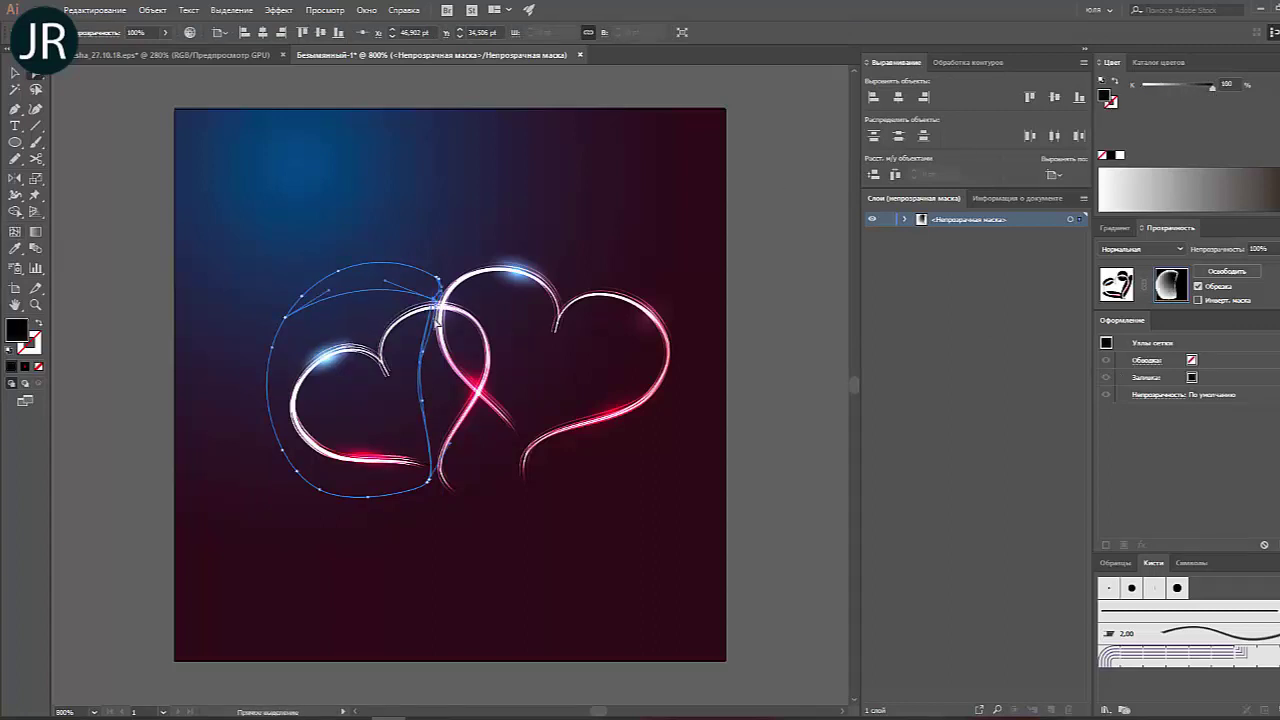
Step: Add a mesh line across the left heart's mask and reposition its points
left_click(15, 231)
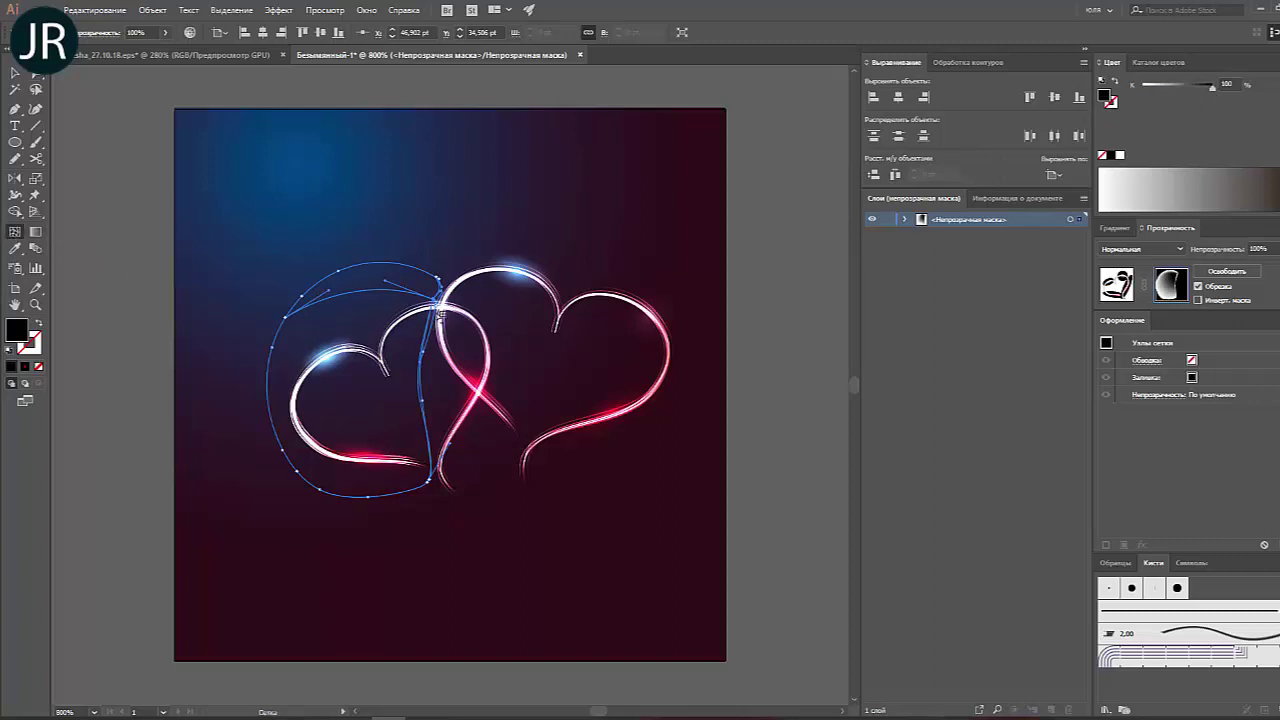
left_click(433, 313)
key("a")
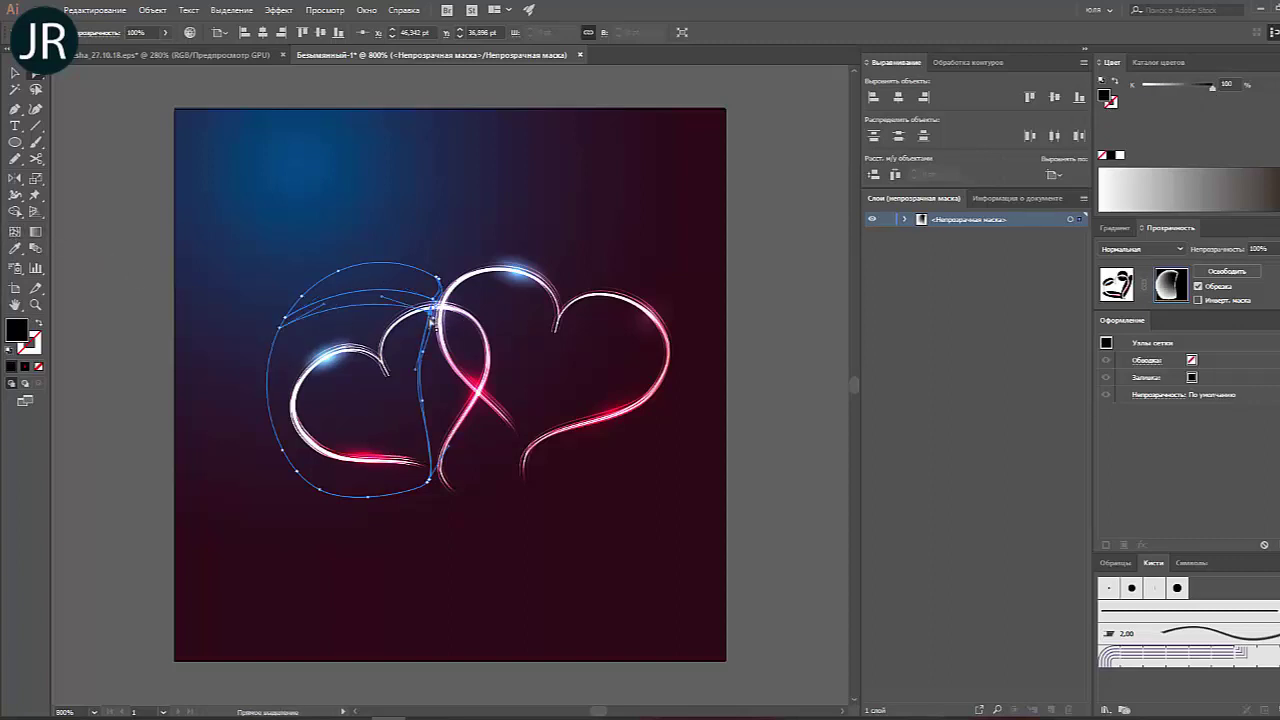
mouse_move(1213, 93)
left_mouse_down()
mouse_move(1178, 86)
mouse_move(1213, 87)
left_mouse_up()
left_click_drag(433, 313, 419, 320)
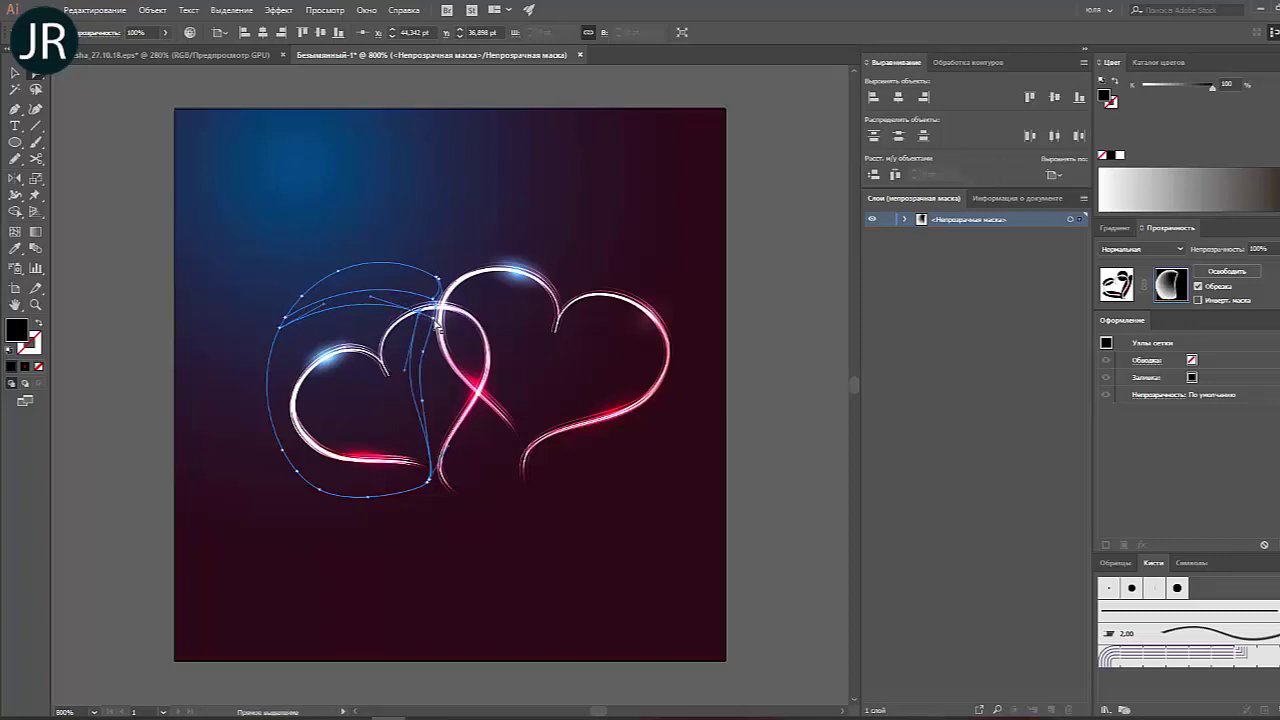
key("ctrl+shift+a")
left_click_drag(414, 314, 432, 306)
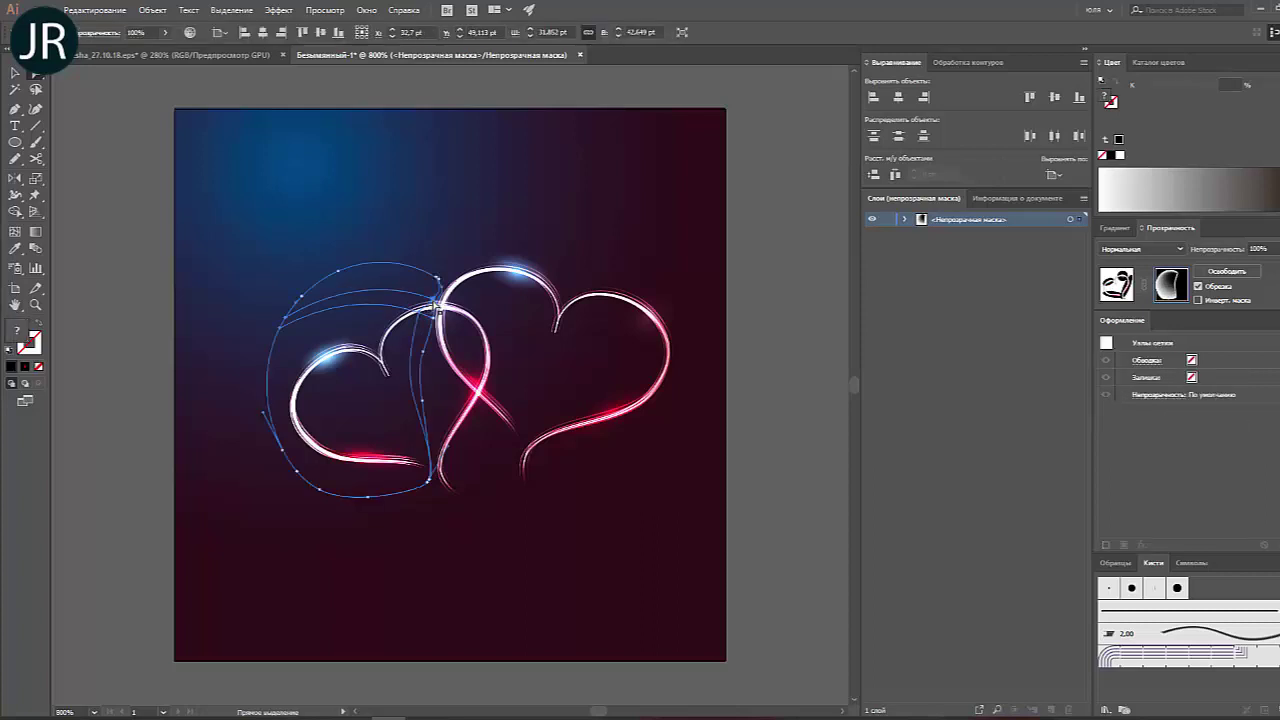
left_click(418, 296)
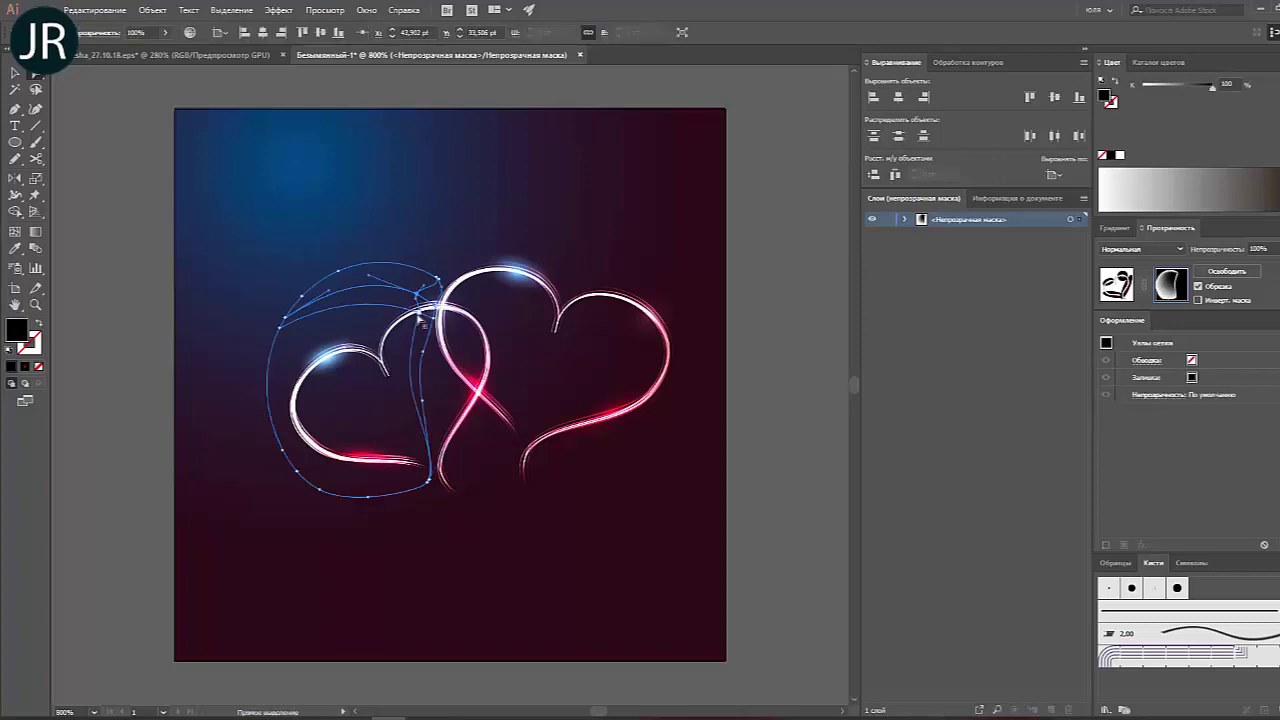
mouse_move(419, 319)
left_mouse_down()
mouse_move(393, 342)
mouse_move(425, 298)
left_mouse_up()
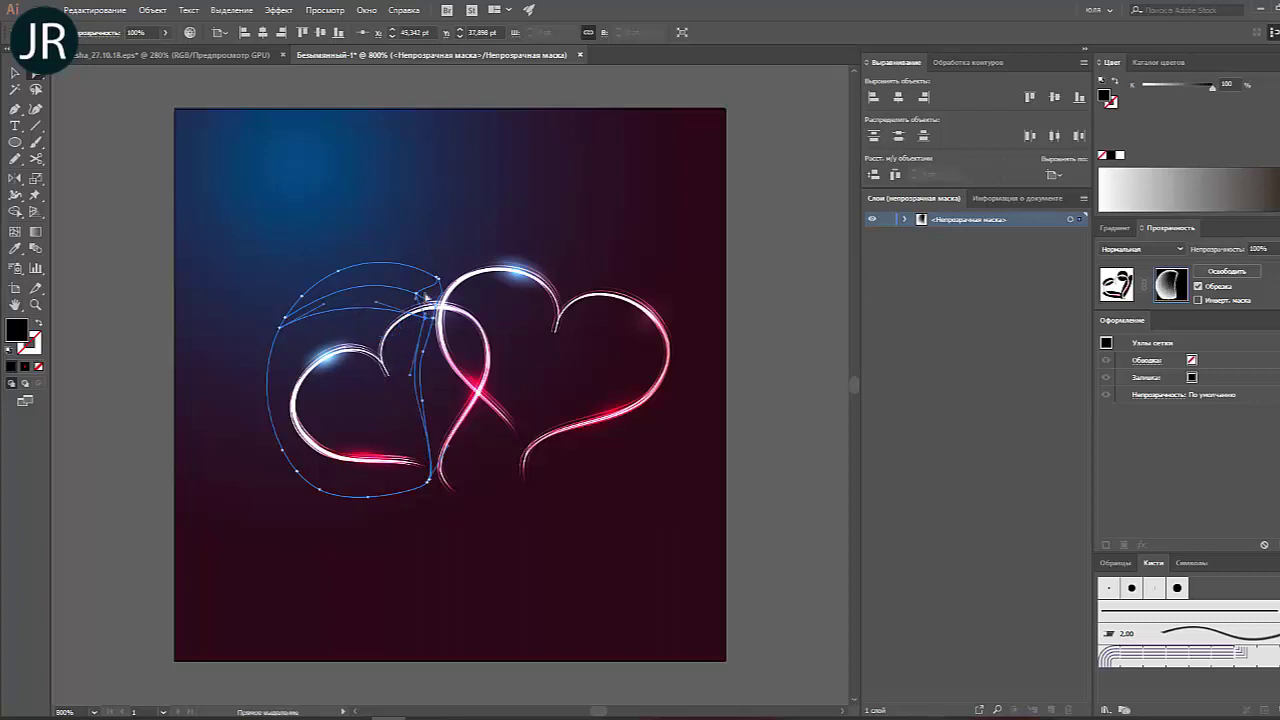
Step: Exit the mask, hide the glow highlights group, and reopen the left heart's opacity mask
key("v")
key("ctrl+shift+a")
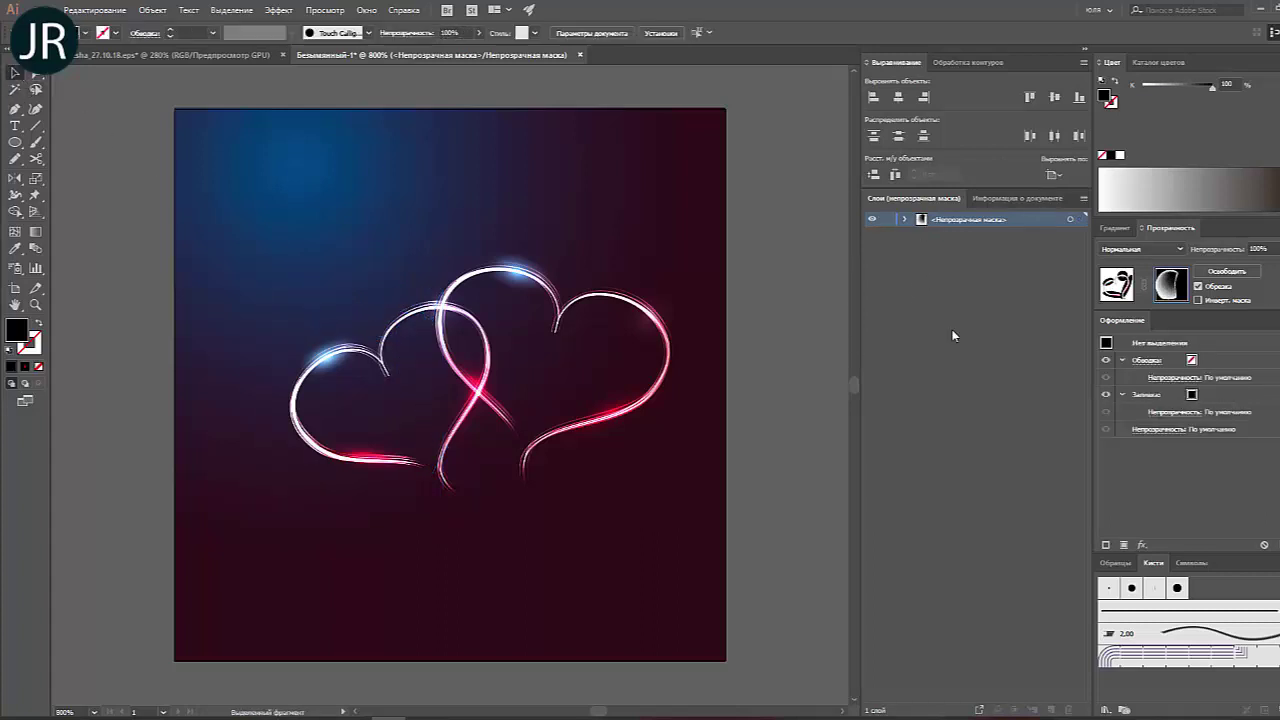
left_click(1116, 285)
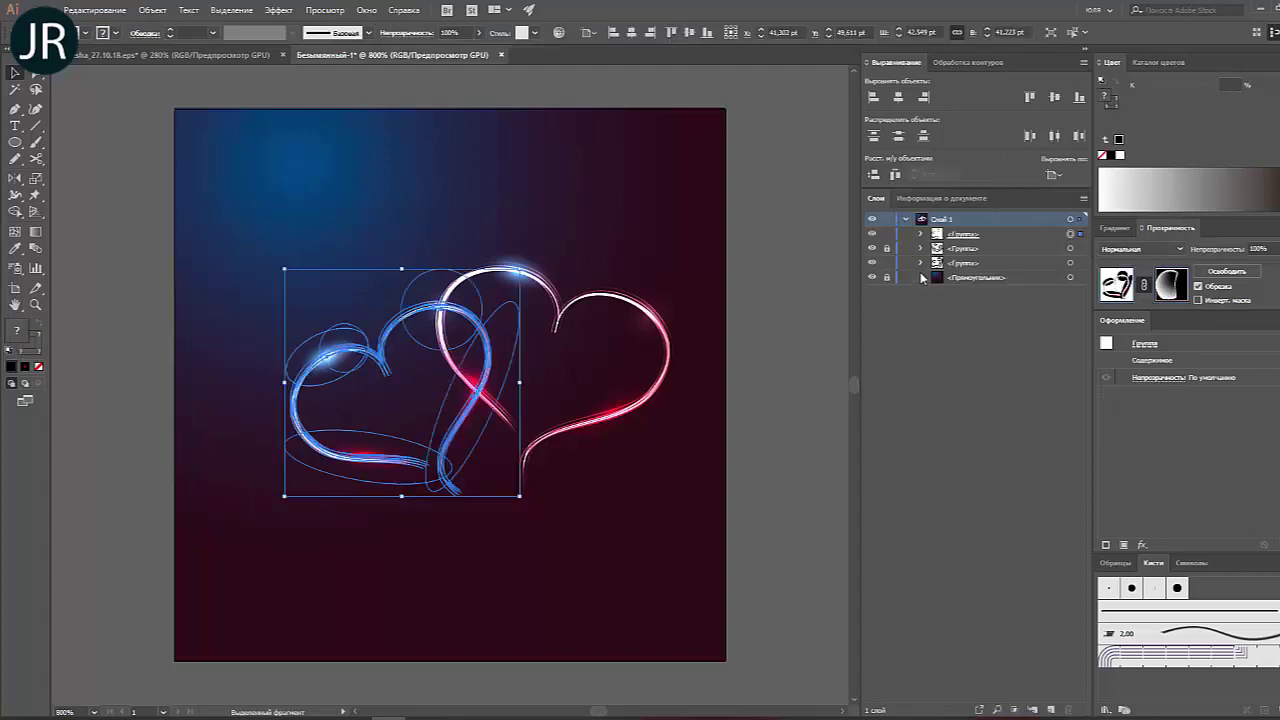
left_click(872, 263)
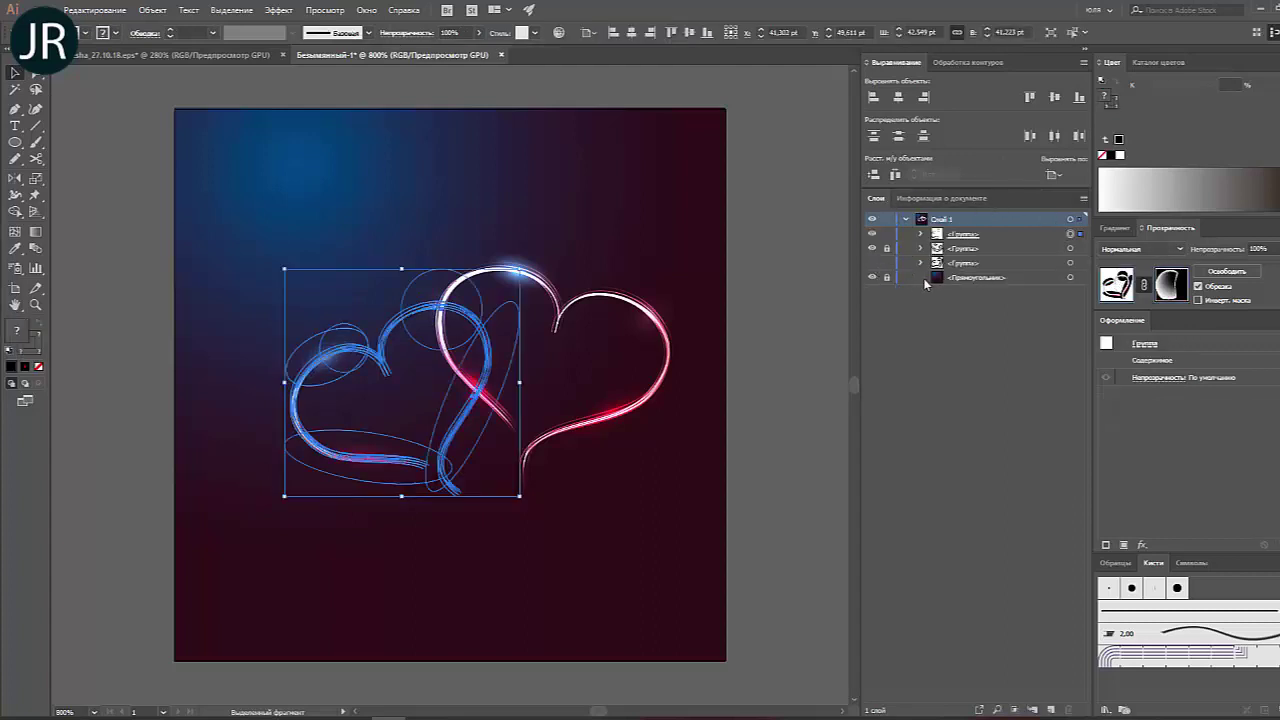
key("ctrl+shift+a")
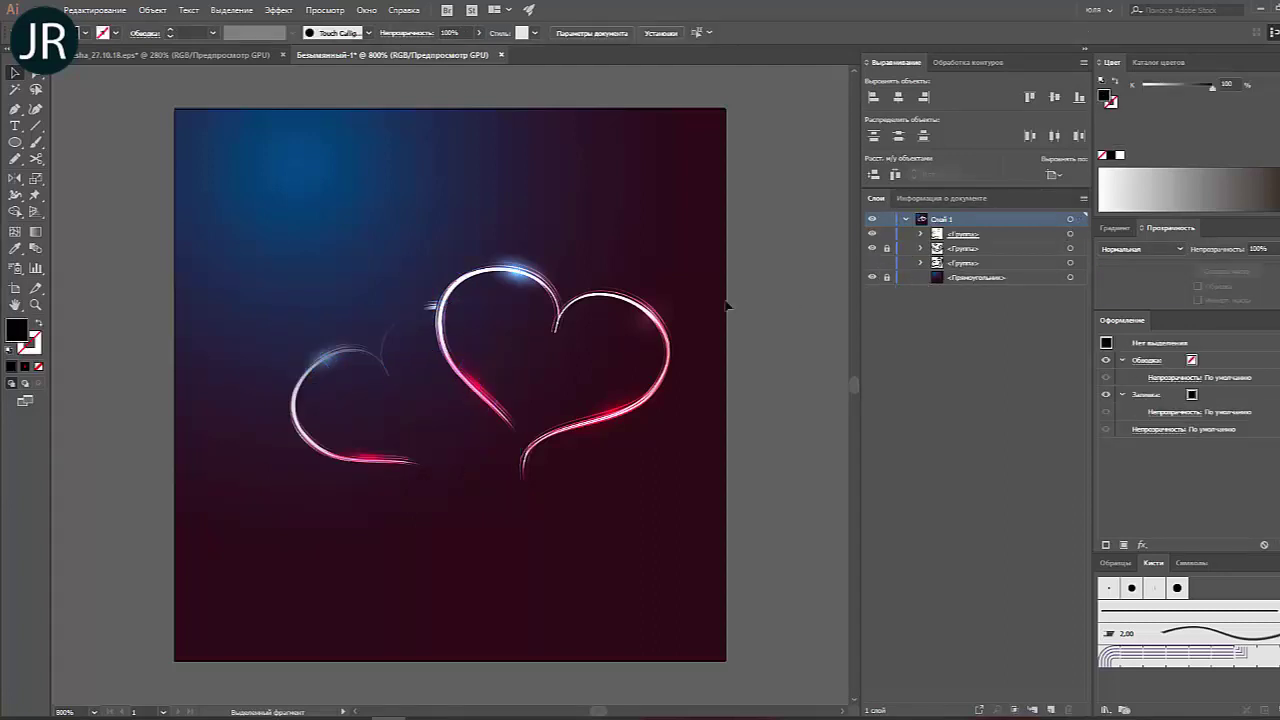
left_click(1072, 234)
left_click(1170, 285)
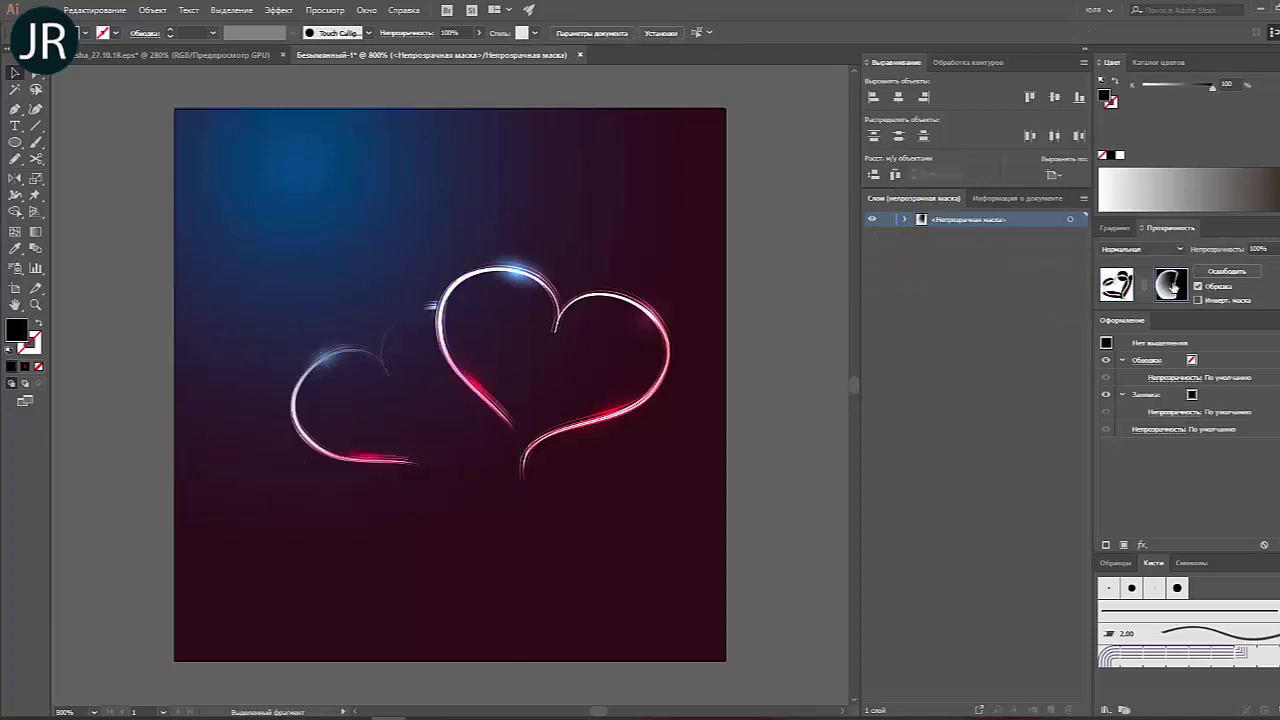
Step: Turn selected mask mesh nodes near the crossing black
key("a")
left_click(428, 395)
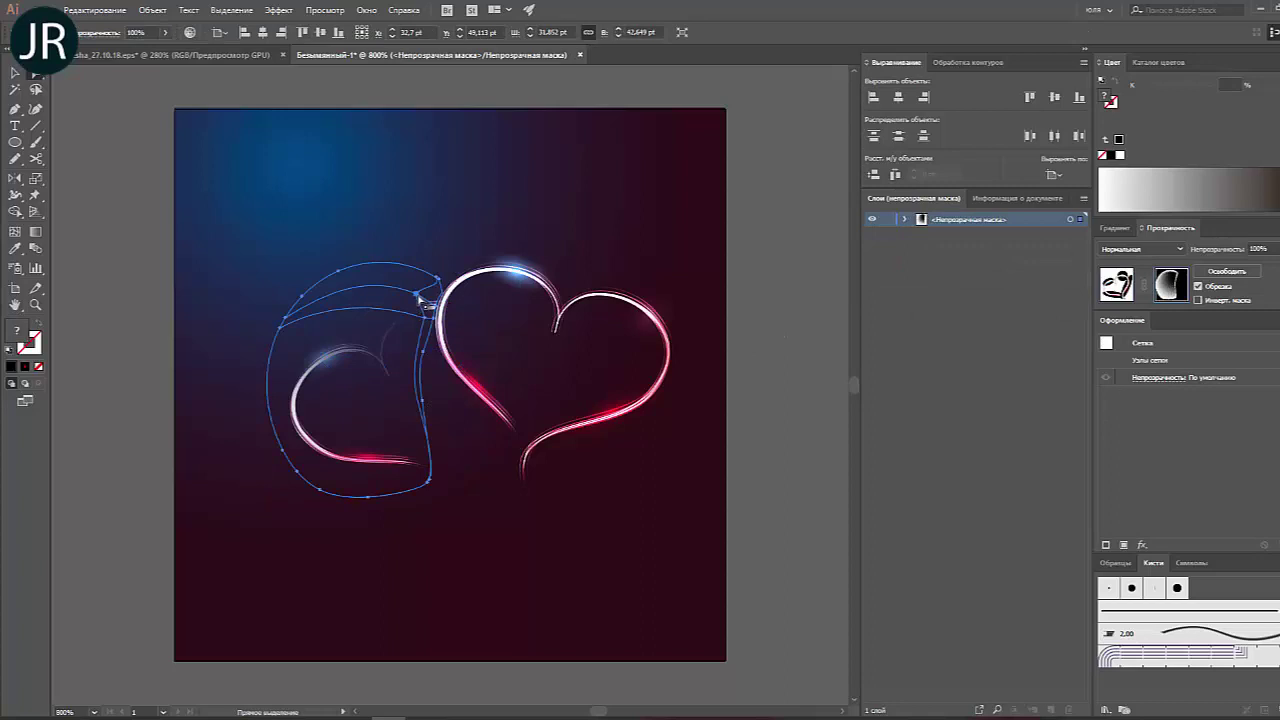
left_click(425, 300)
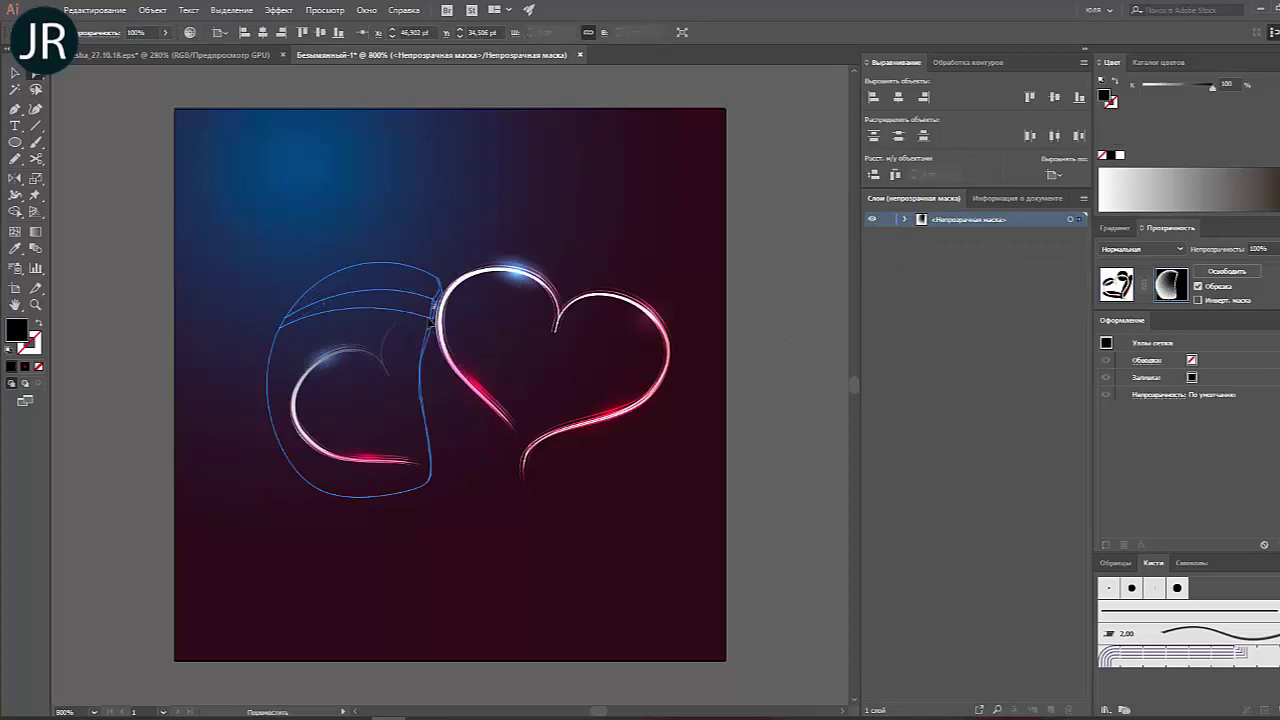
left_click(437, 313)
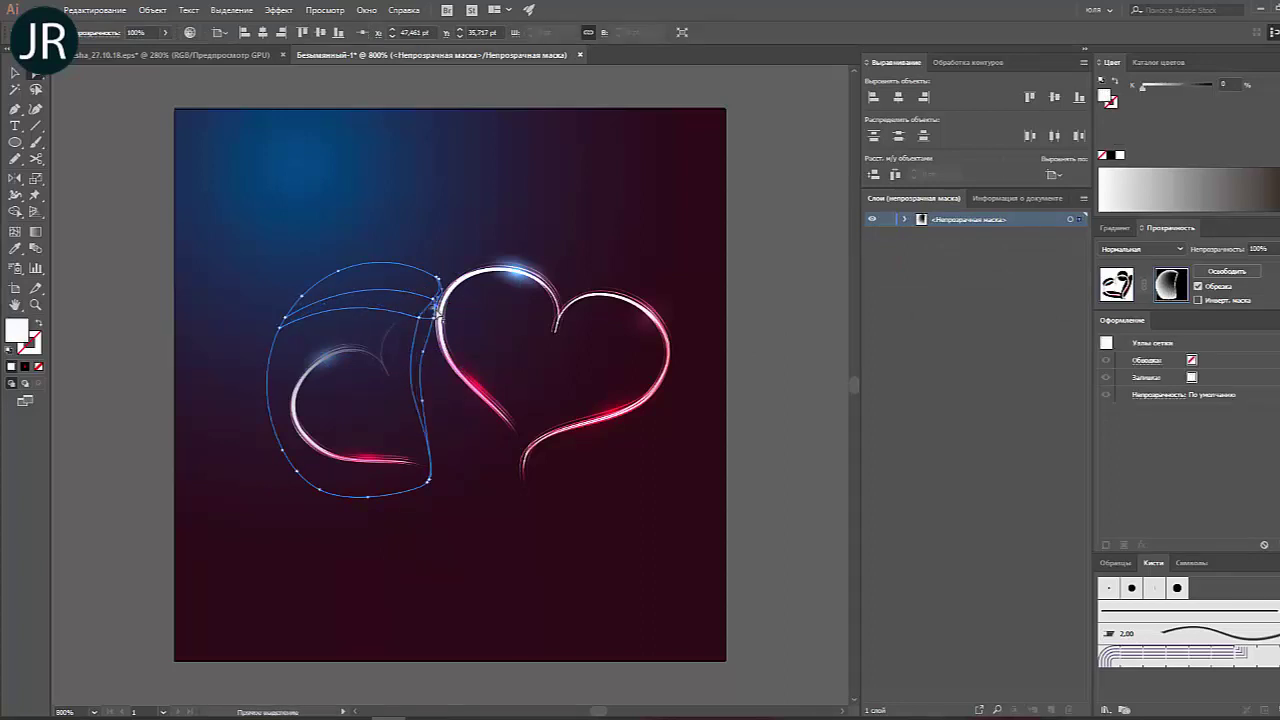
left_click(1120, 155)
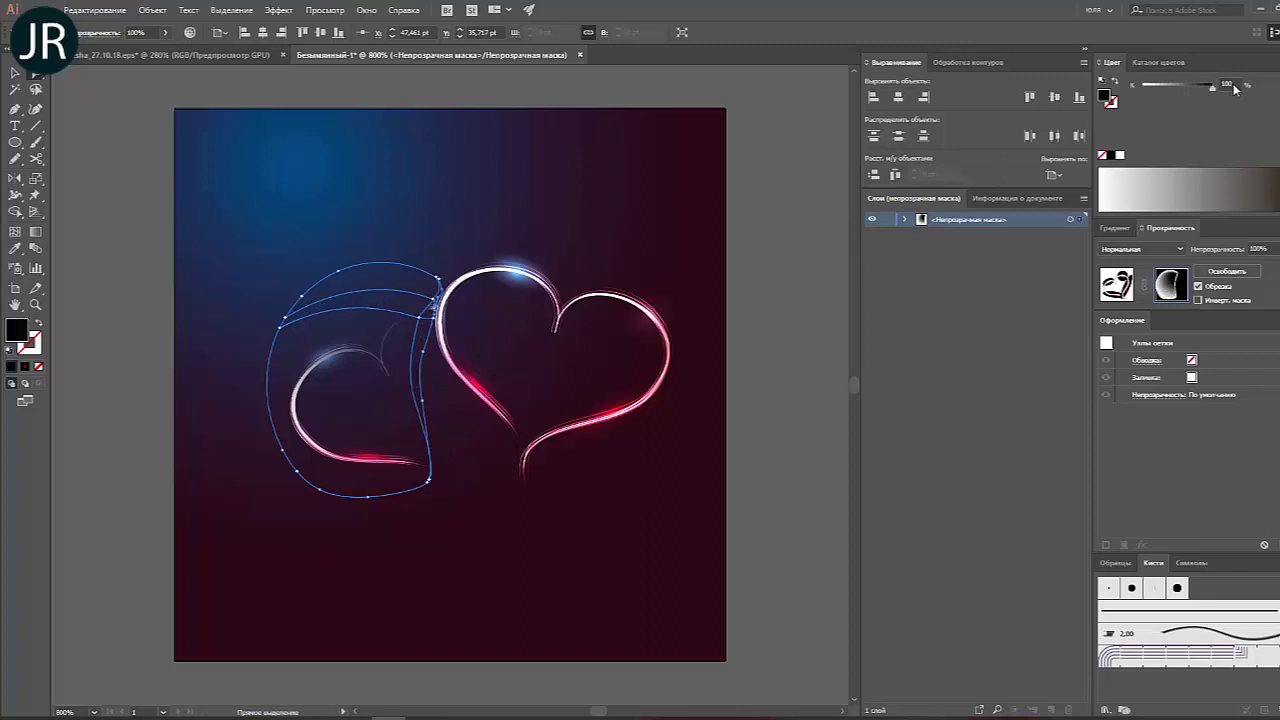
Step: Lighten one mesh point, set another to K 100, and move a point to reshape the mask
left_click(421, 318)
left_click(432, 300)
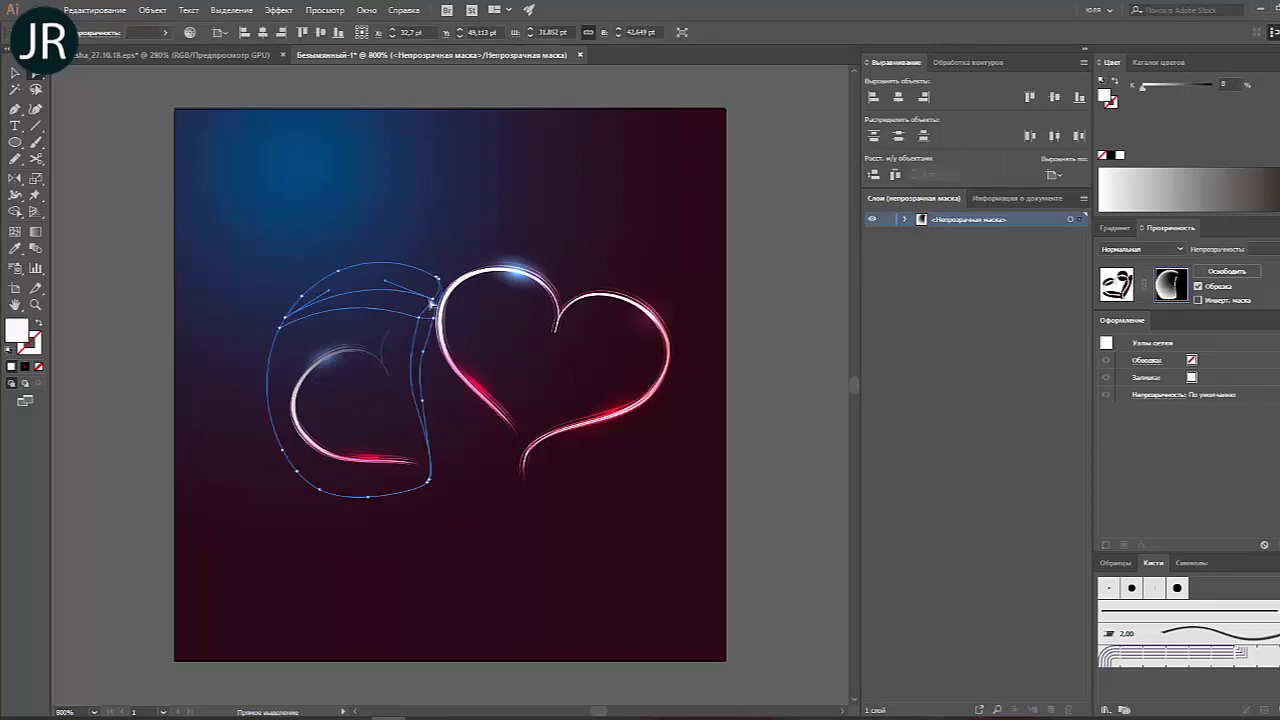
left_click(436, 322)
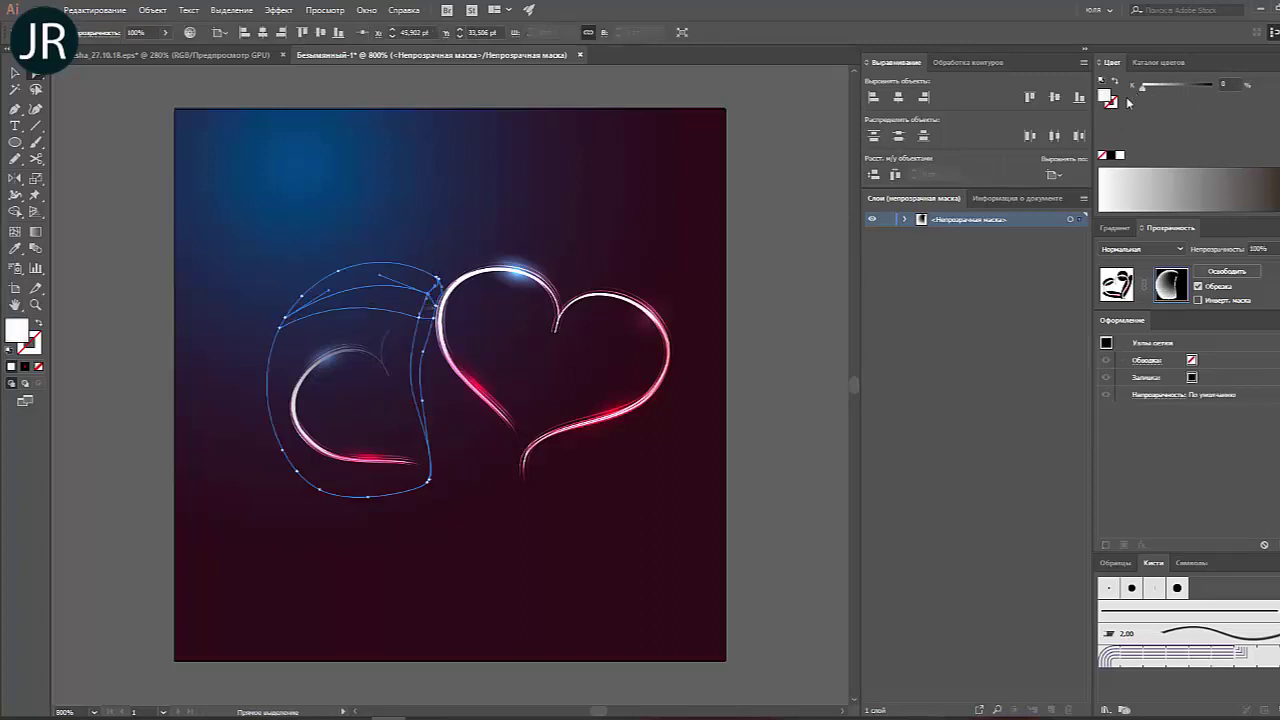
left_click_drag(1143, 88, 1105, 88)
left_click(437, 323)
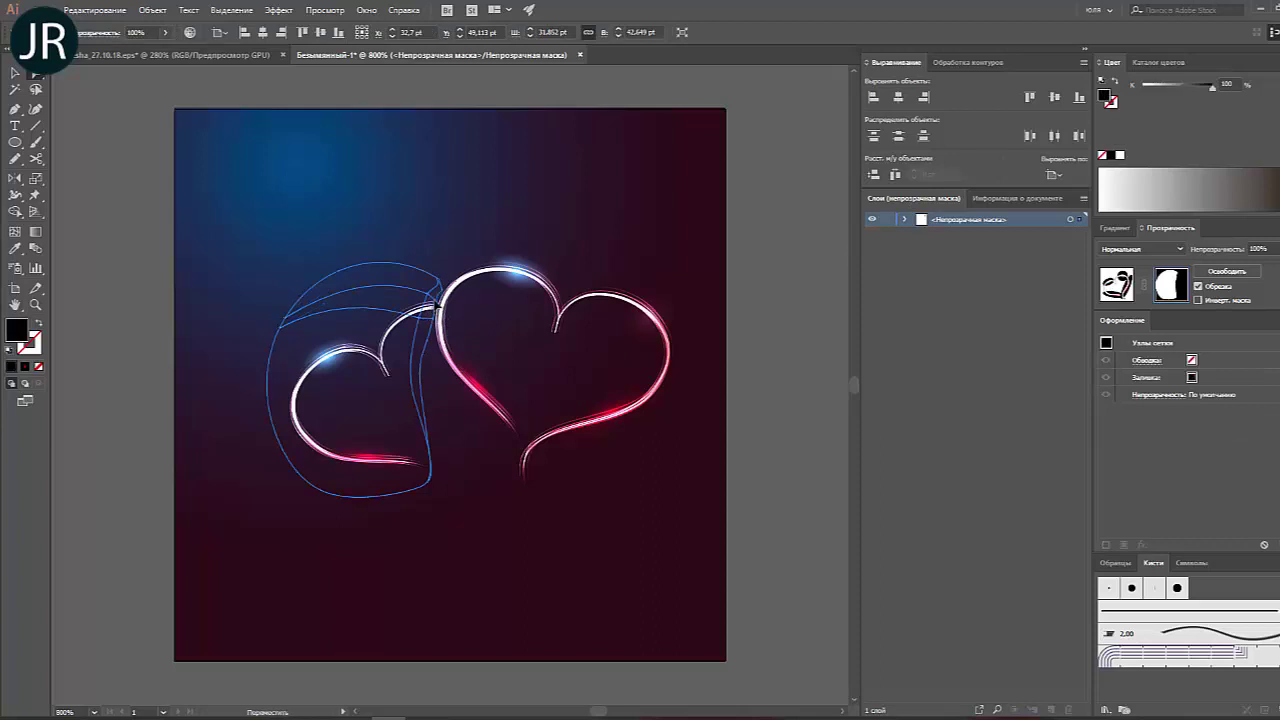
key("a")
left_click(437, 323)
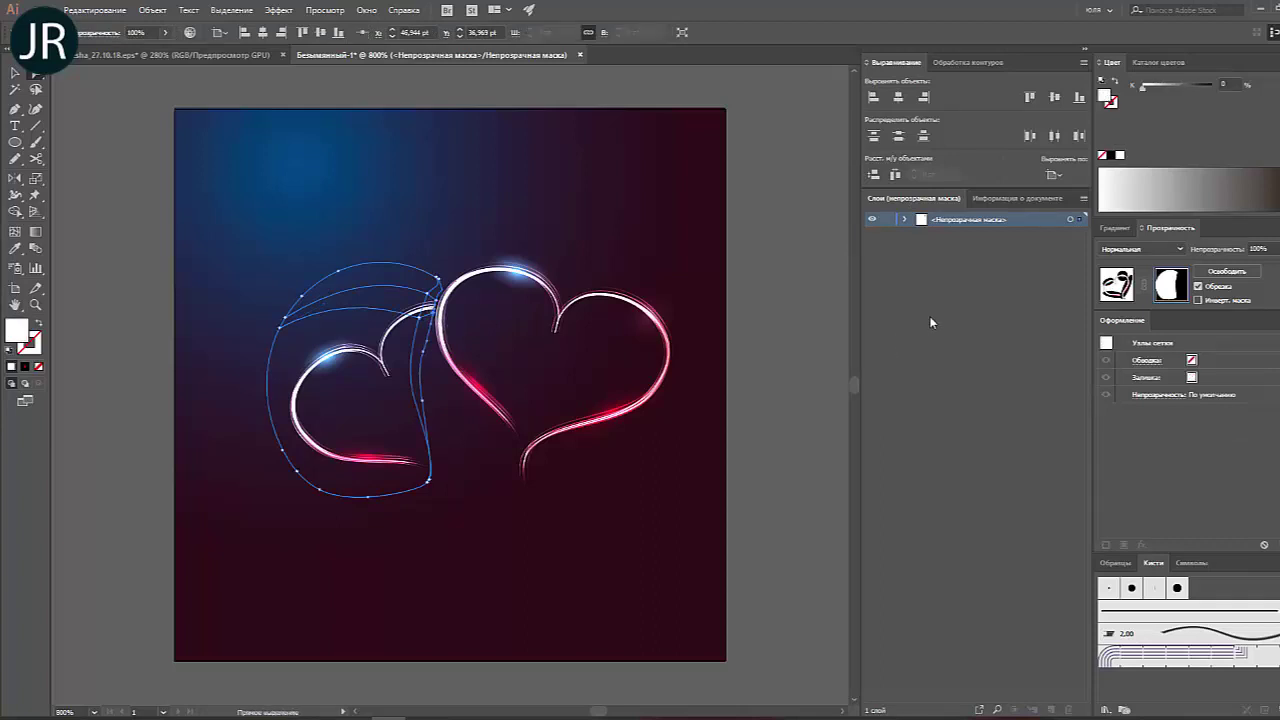
left_click_drag(1143, 88, 1267, 95)
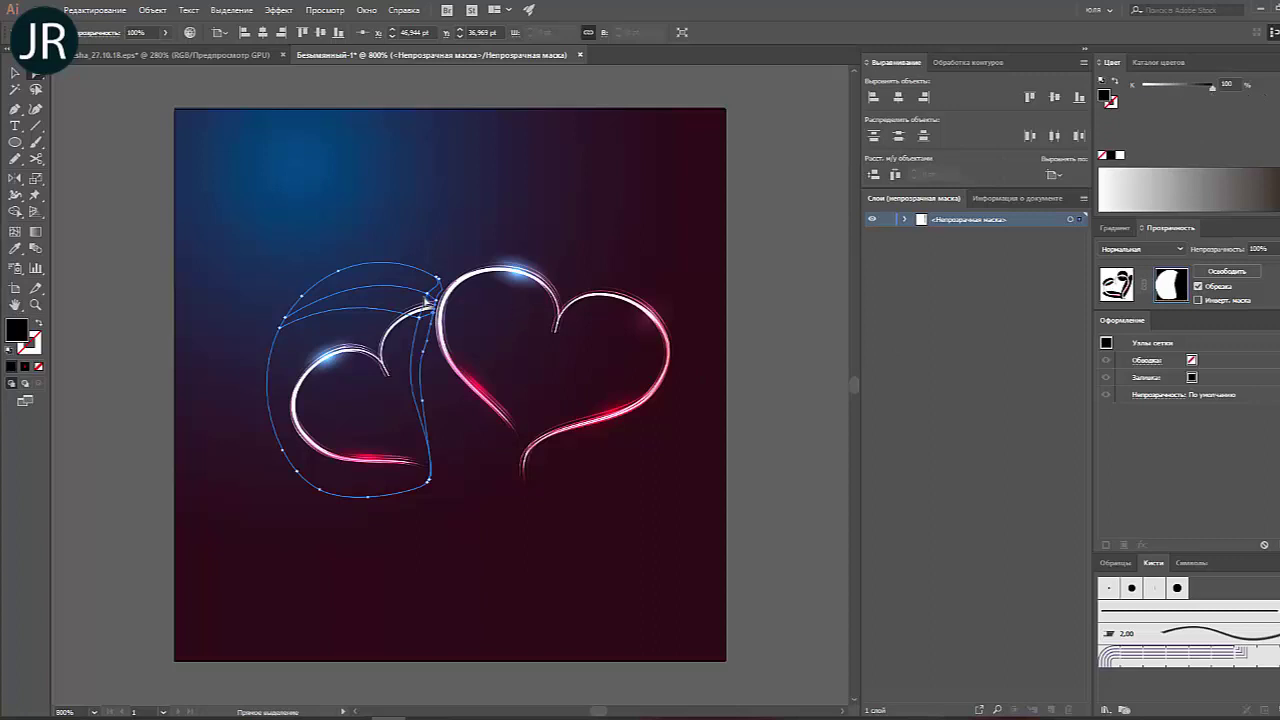
left_click_drag(428, 300, 409, 336)
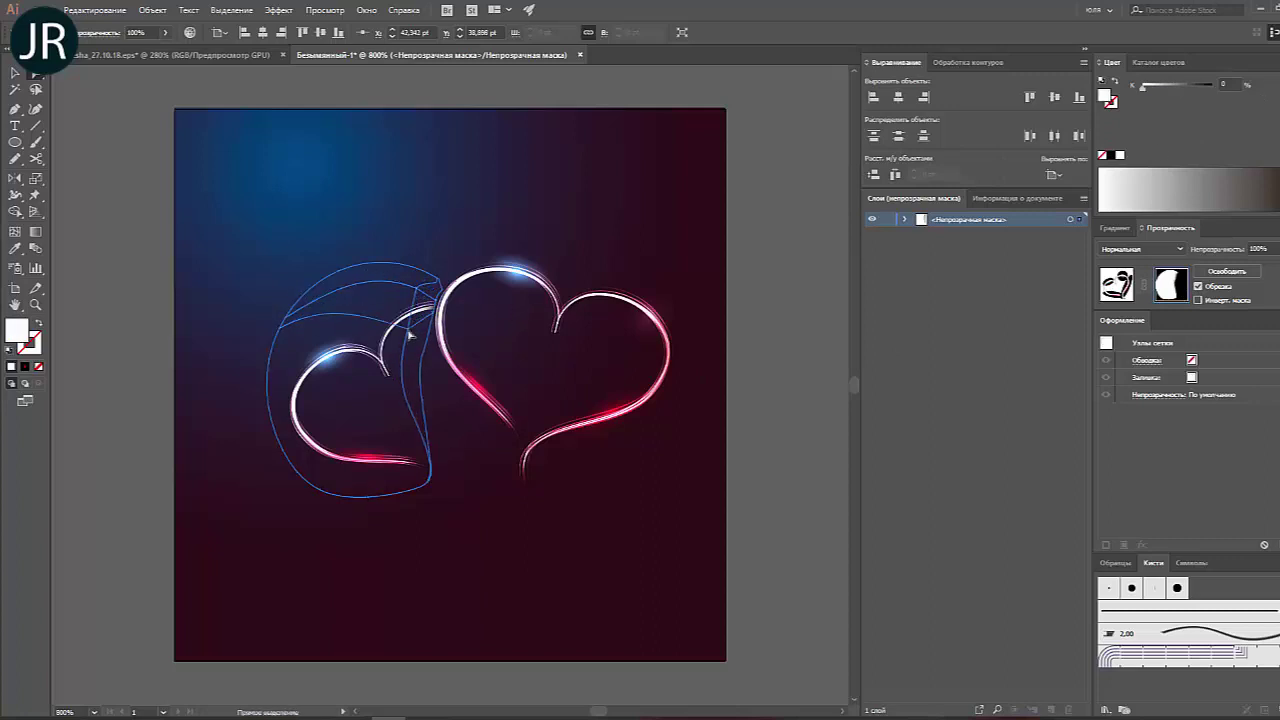
left_click(432, 320)
left_click(13, 74)
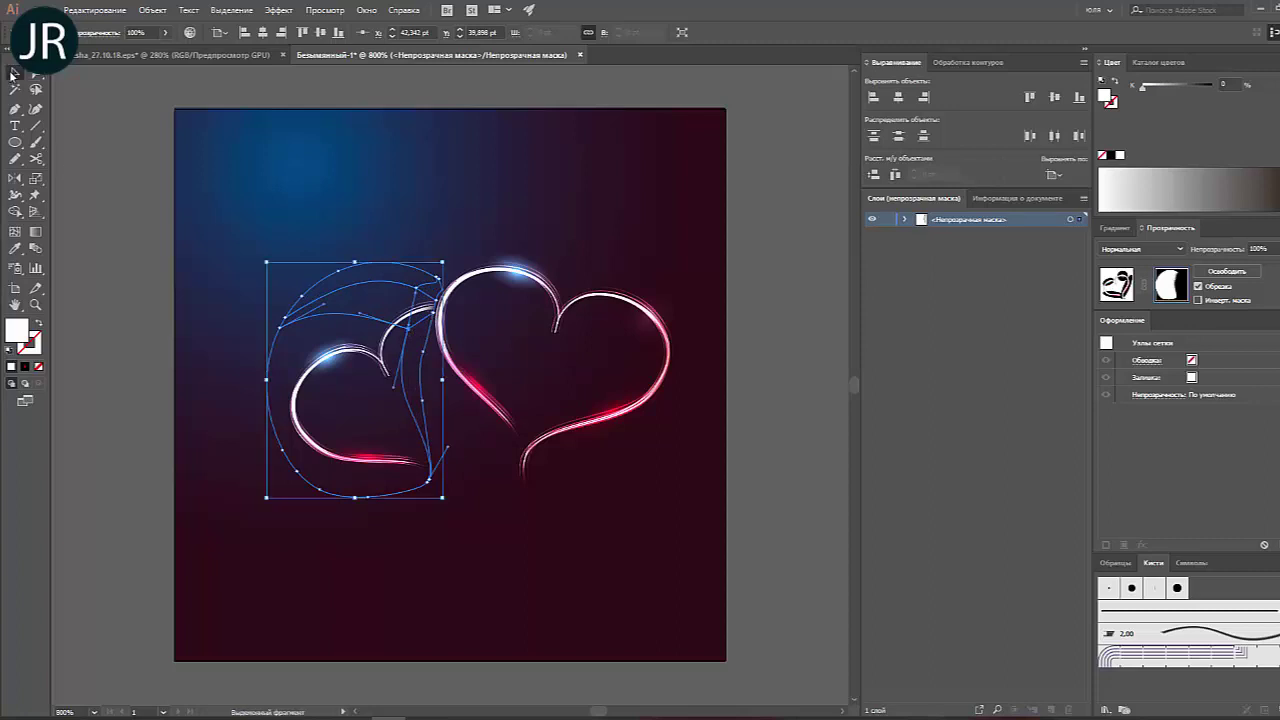
left_click(1116, 284)
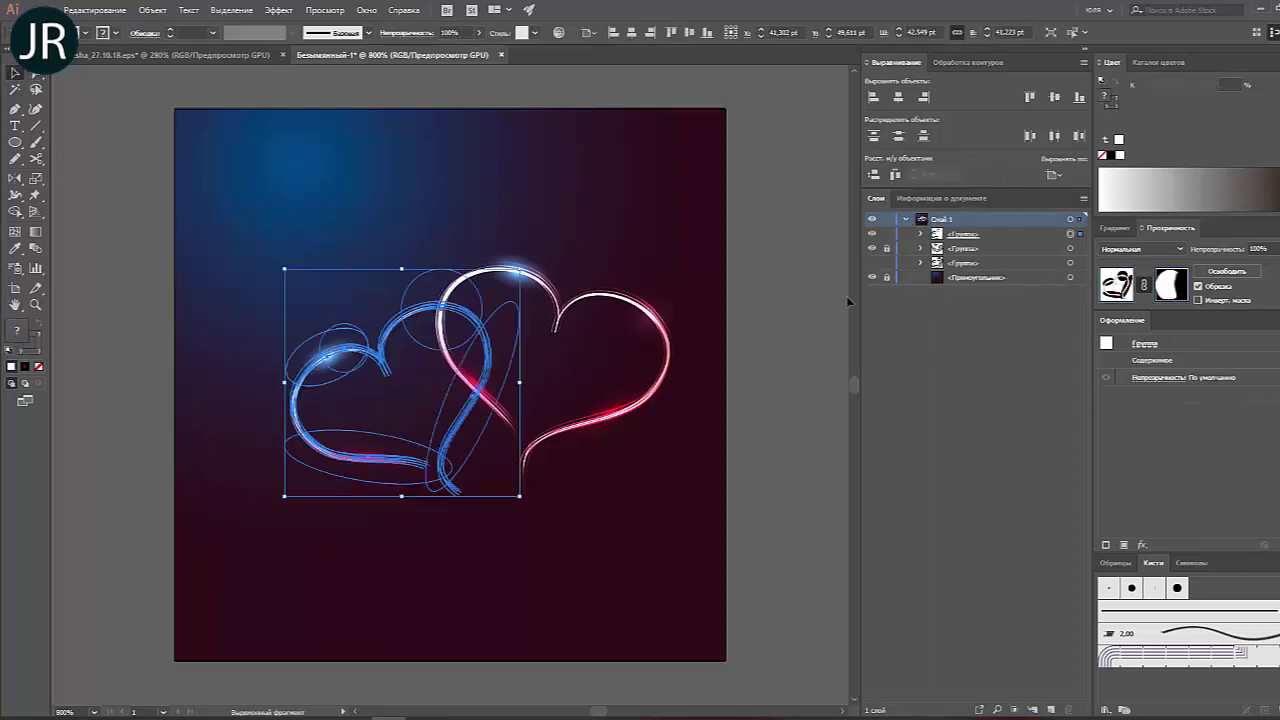
left_click(812, 300)
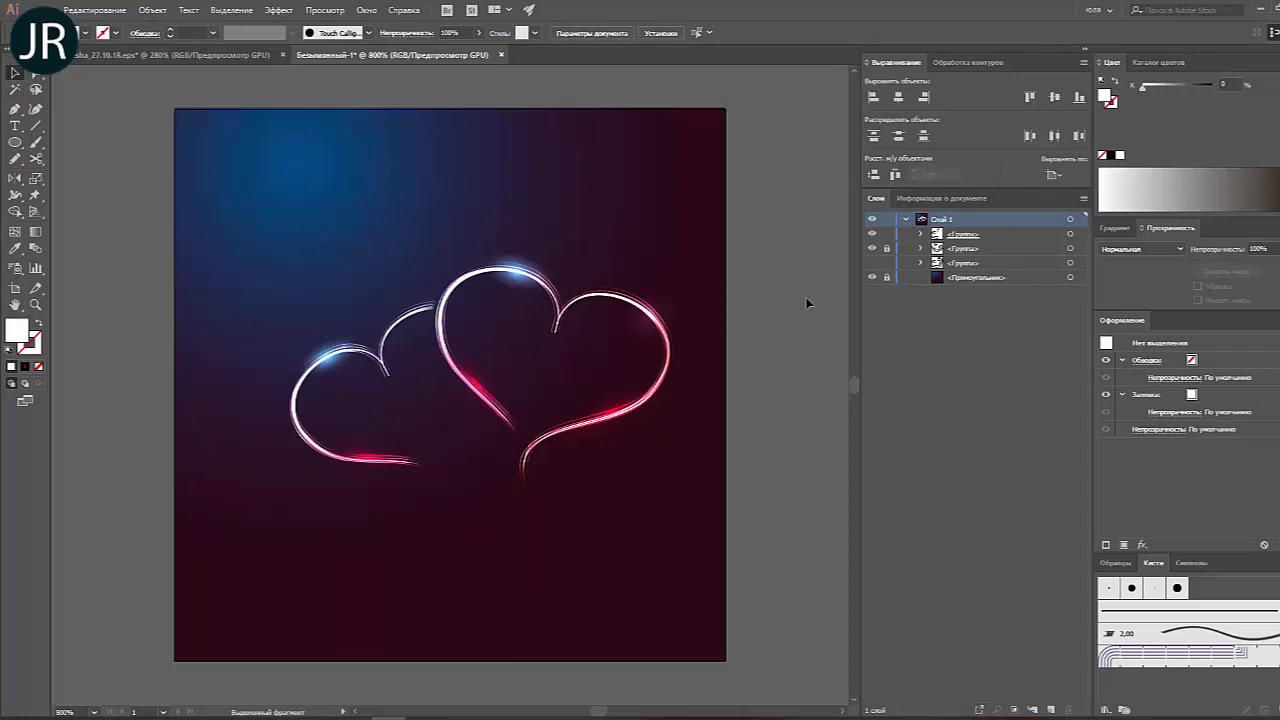
left_click(391, 339)
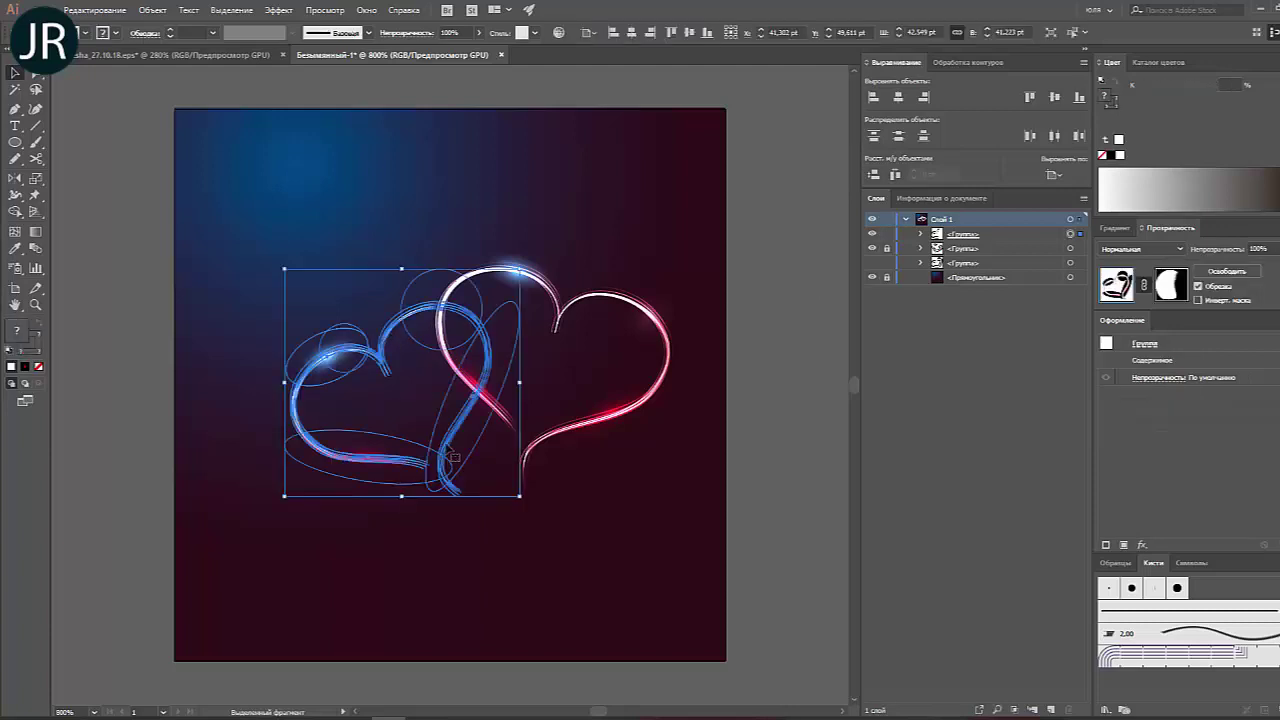
left_click(1172, 288)
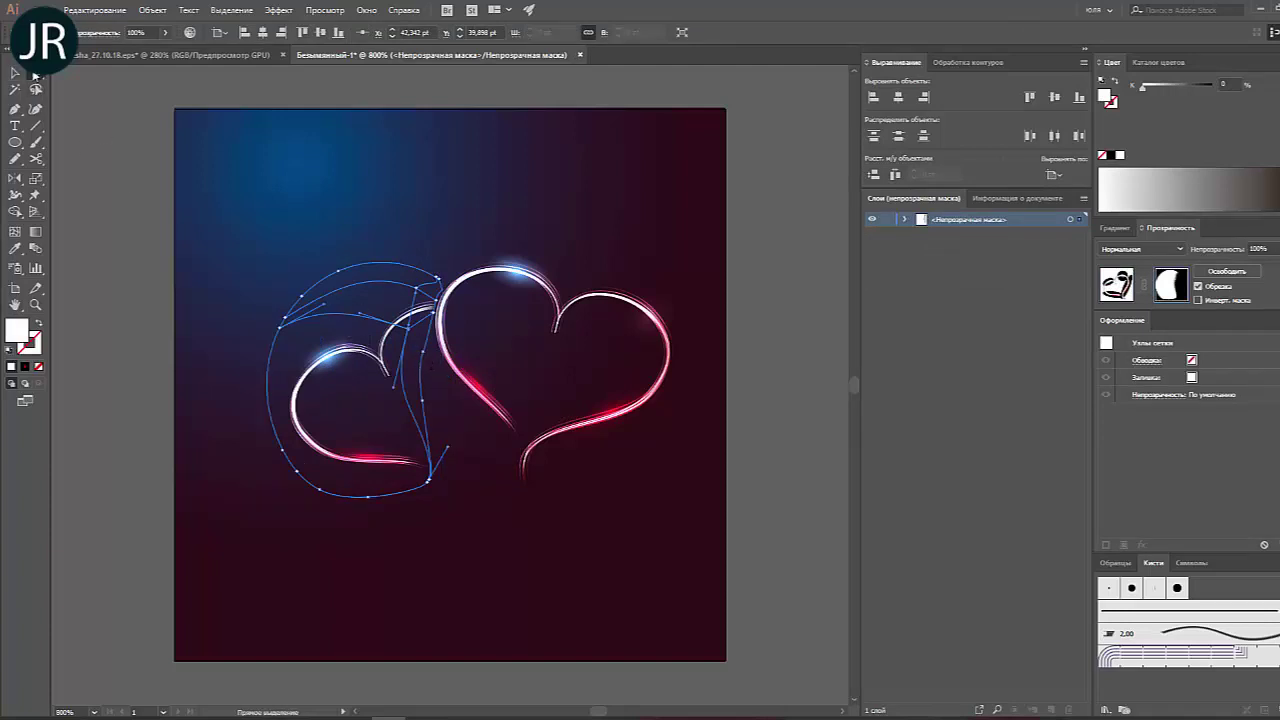
Step: Drag the lower mask anchors up and right to reveal the crossing pink stroke
left_click(420, 356)
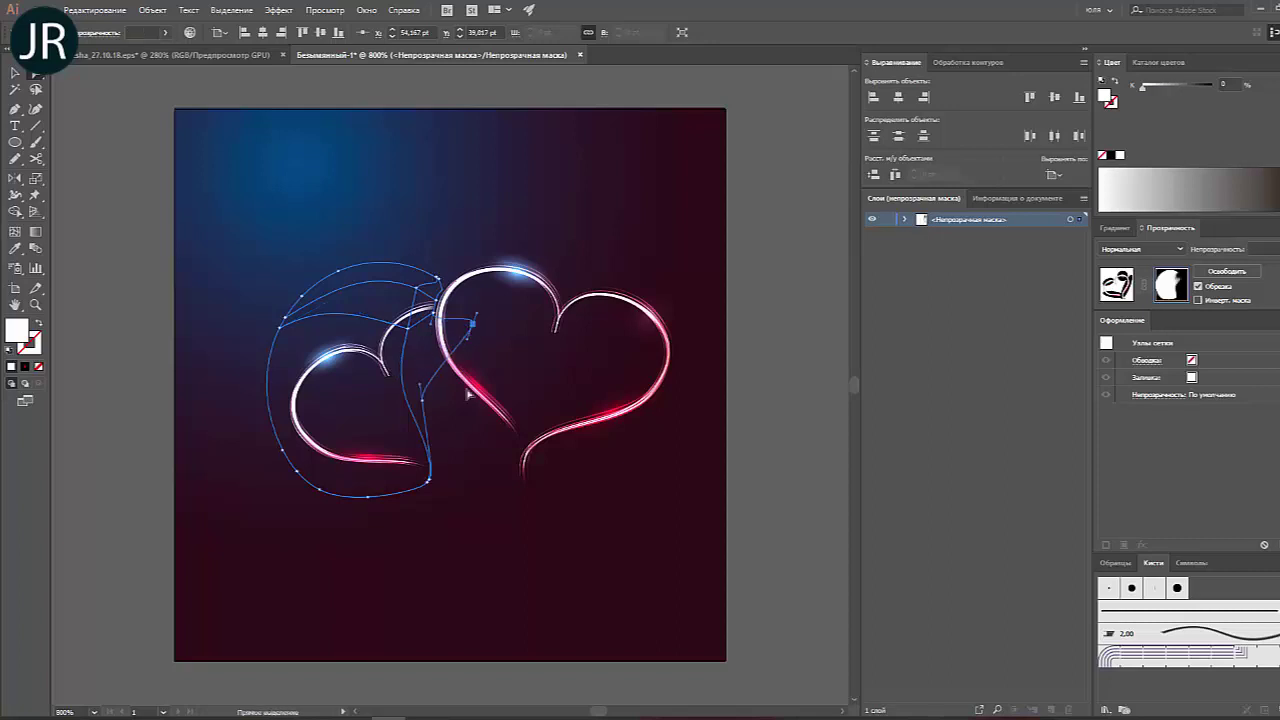
left_click(422, 400)
left_click_drag(424, 402, 490, 340)
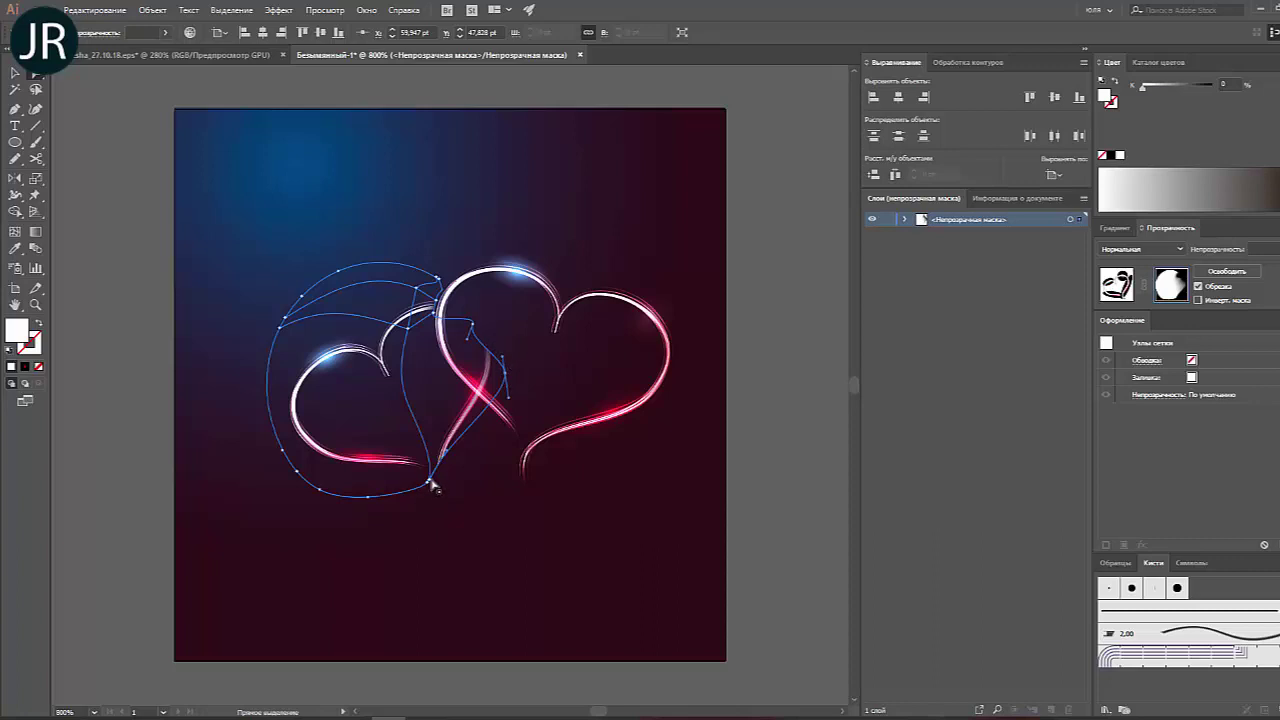
left_click_drag(424, 492, 465, 497)
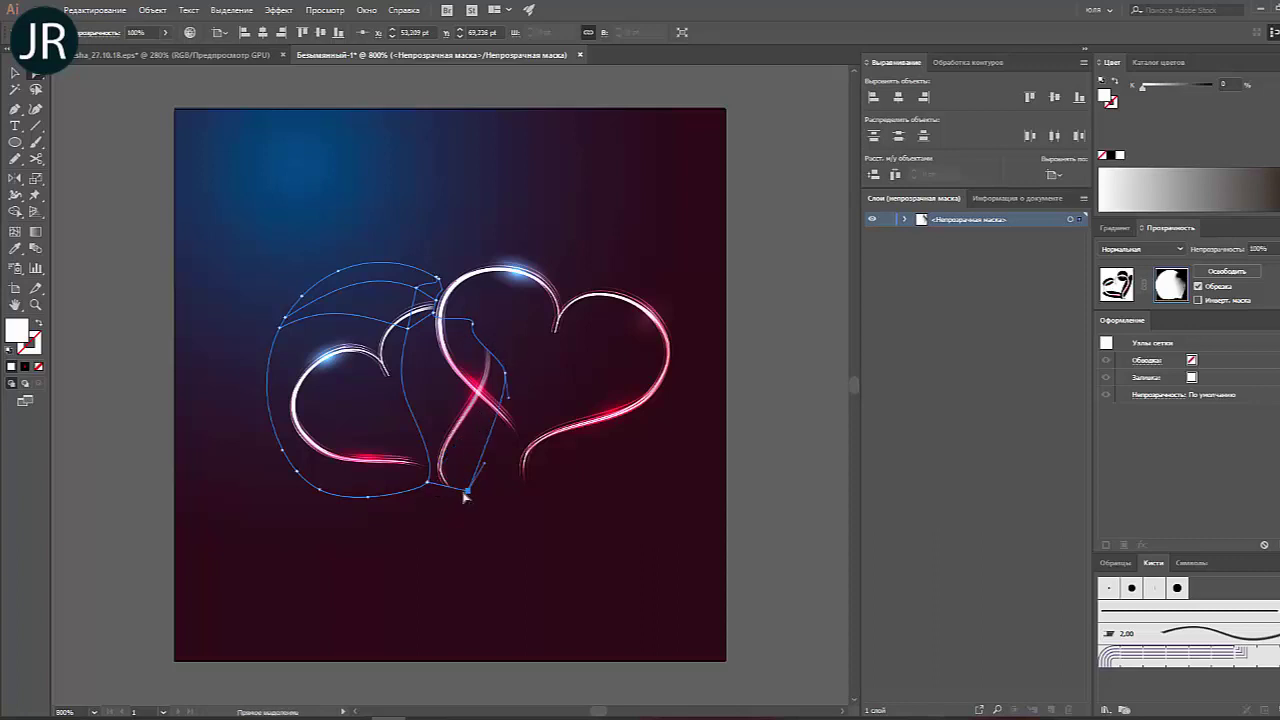
left_click(440, 512)
left_click_drag(442, 516, 478, 490)
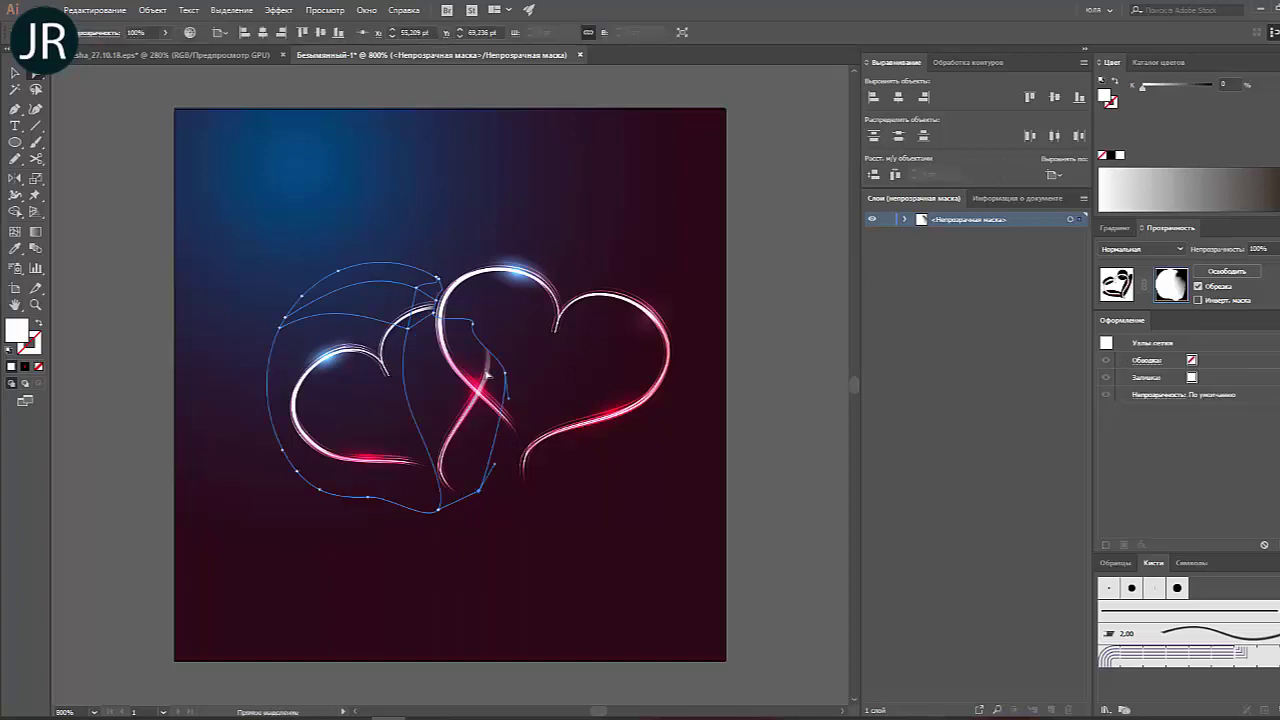
Step: Reshape the upper mask curve by dragging and nudging its anchor up-left
left_click(475, 320)
left_click_drag(470, 343, 494, 314)
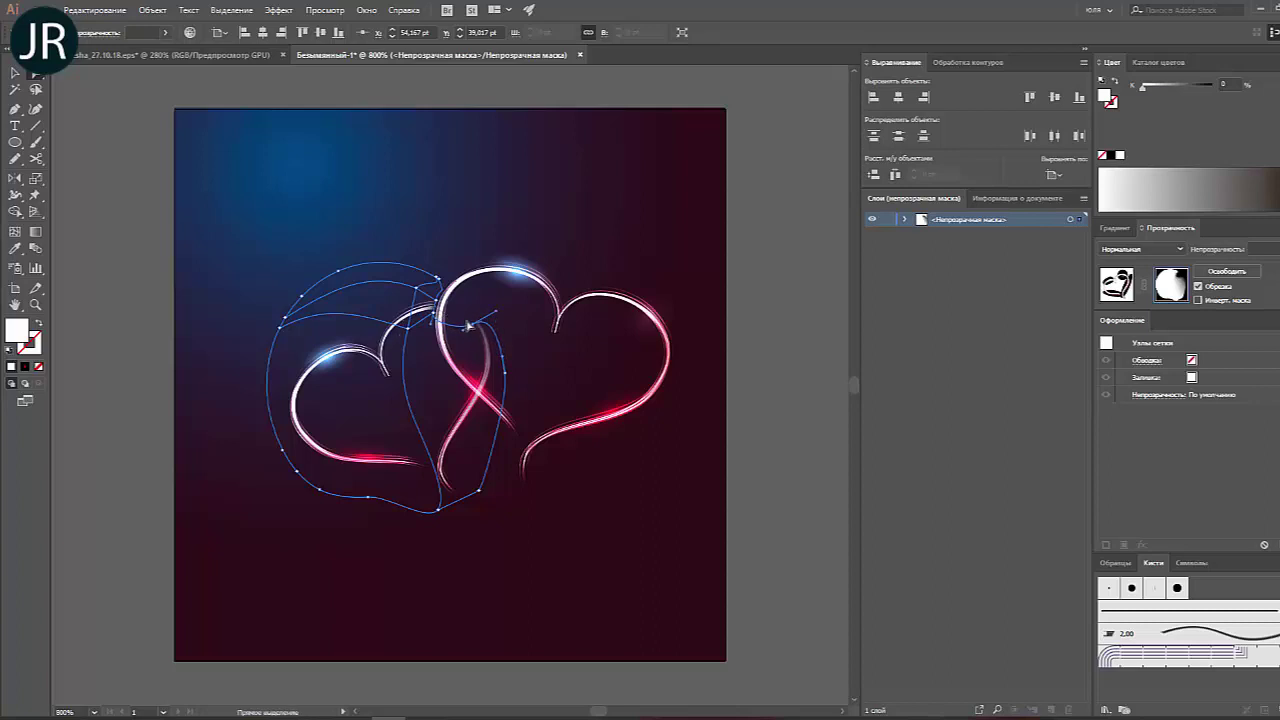
key("Left")
key("Up")
key("Left")
key("Left")
key("Up")
key("Up")
key("Up")
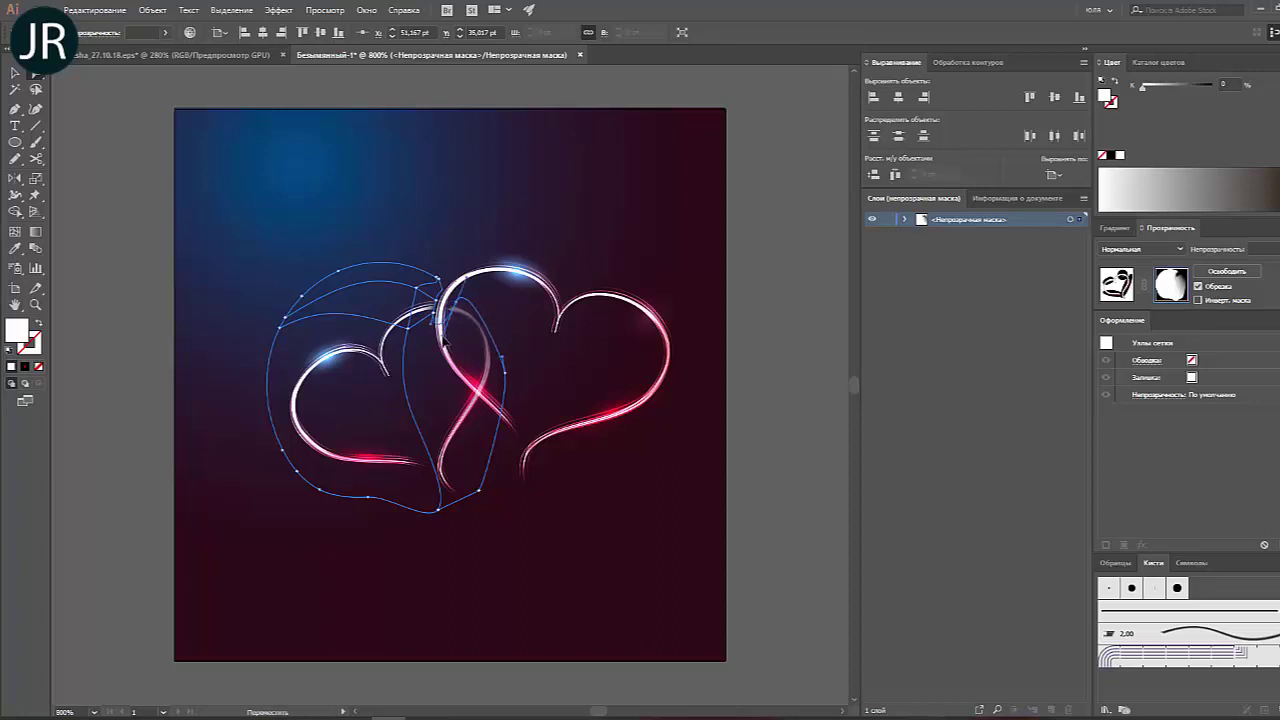
left_click_drag(458, 311, 450, 311)
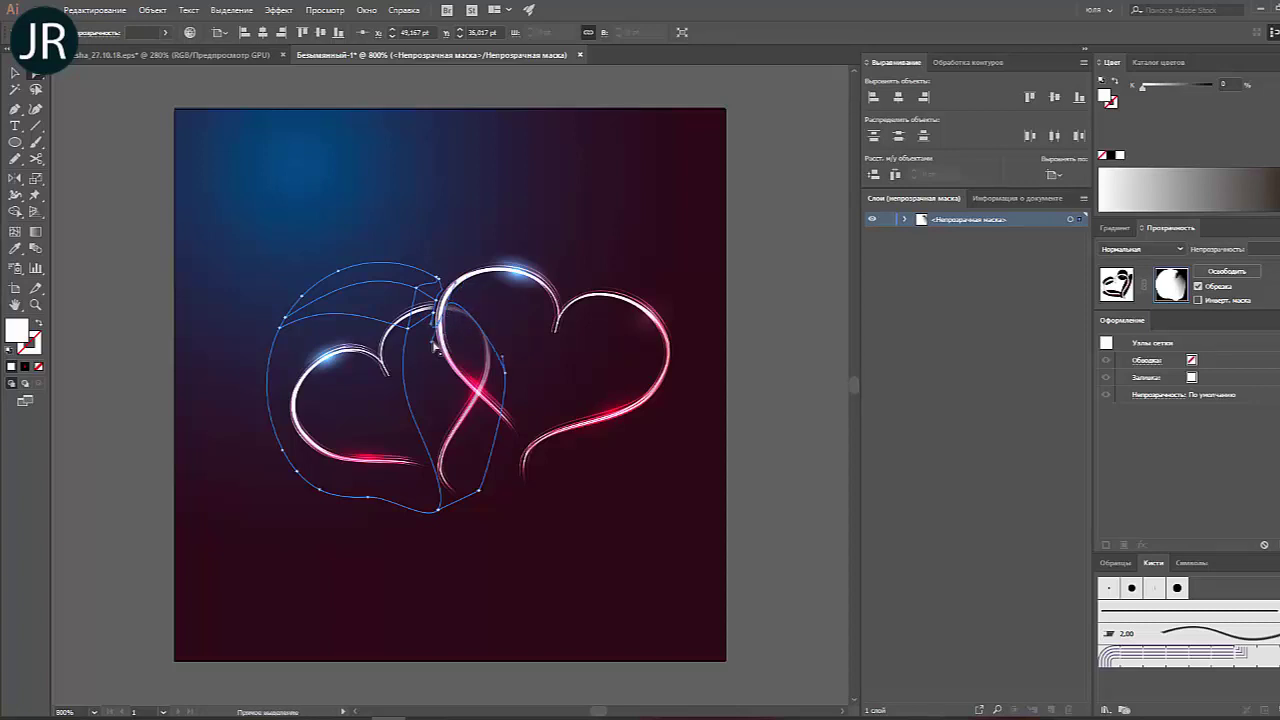
left_click_drag(452, 313, 441, 320)
mouse_move(506, 366)
left_mouse_down()
mouse_move(512, 343)
mouse_move(510, 376)
left_mouse_up()
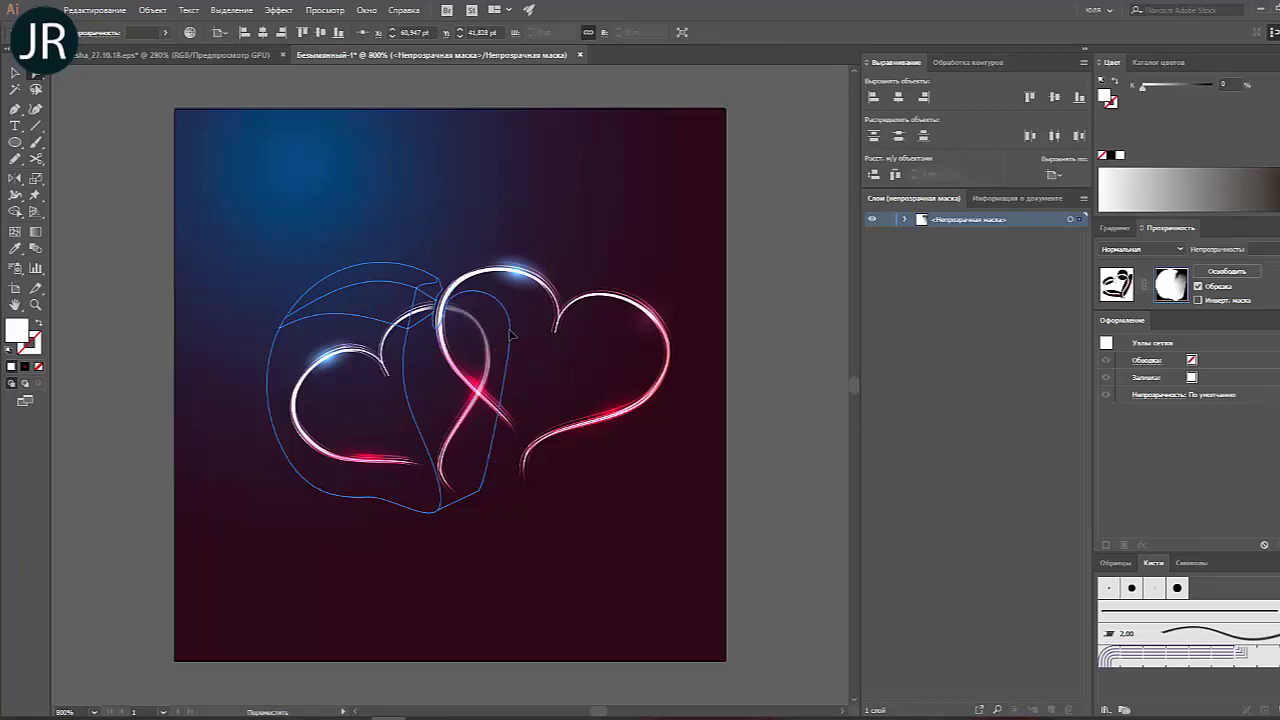
Step: Leave mask editing and deselect to view the intertwined hearts
left_click(481, 493)
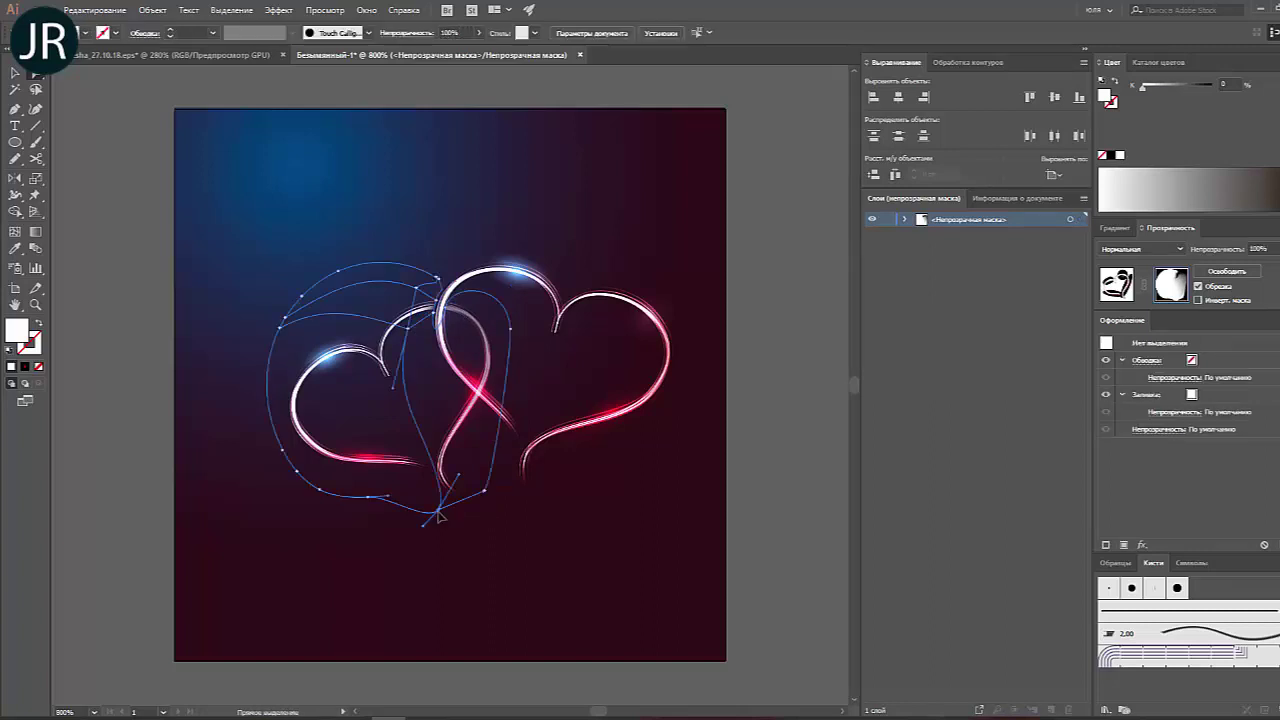
left_click(1117, 285)
left_click(790, 316)
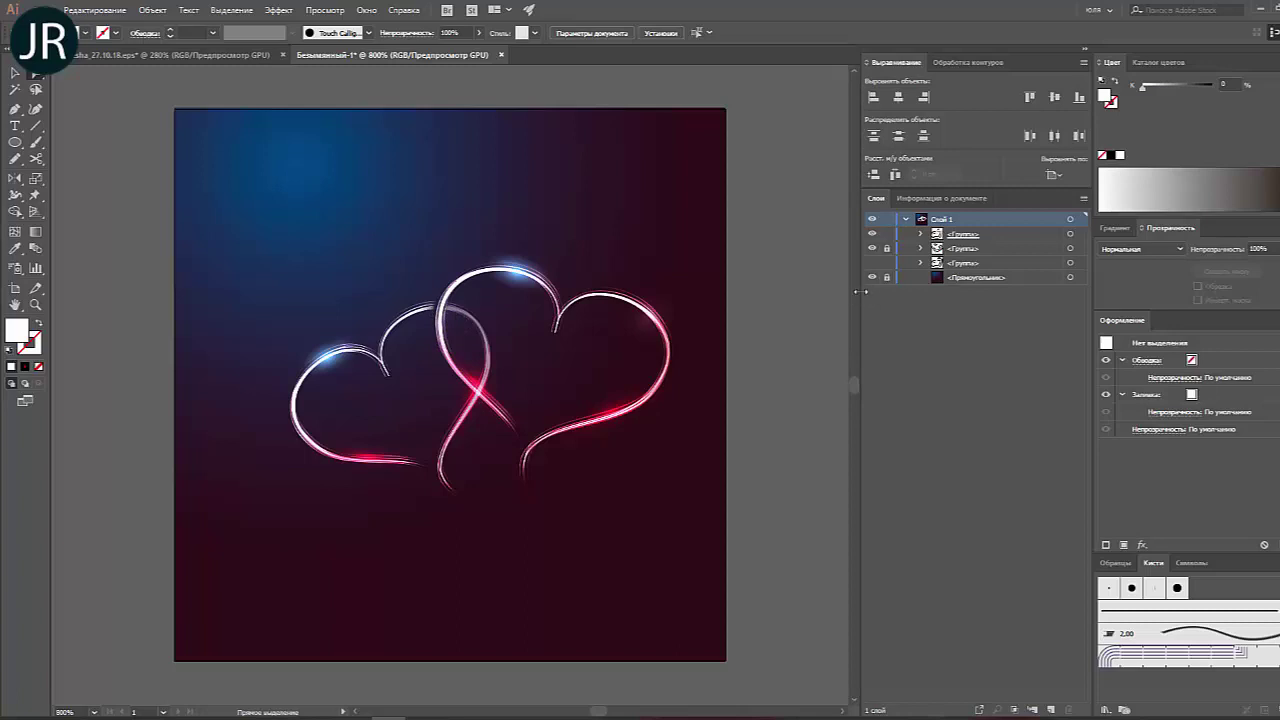
Step: Lock the first heart group in the Layers panel
left_click(886, 234)
left_click(670, 326)
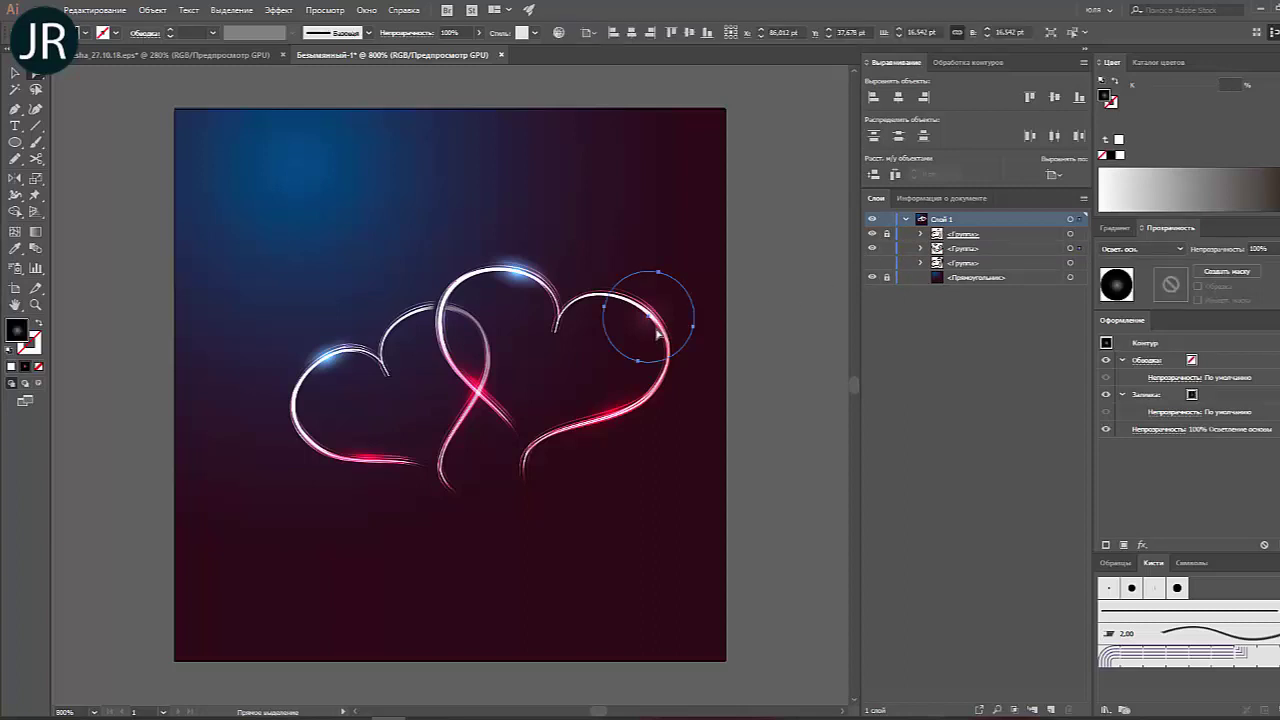
left_click(578, 302)
key("a")
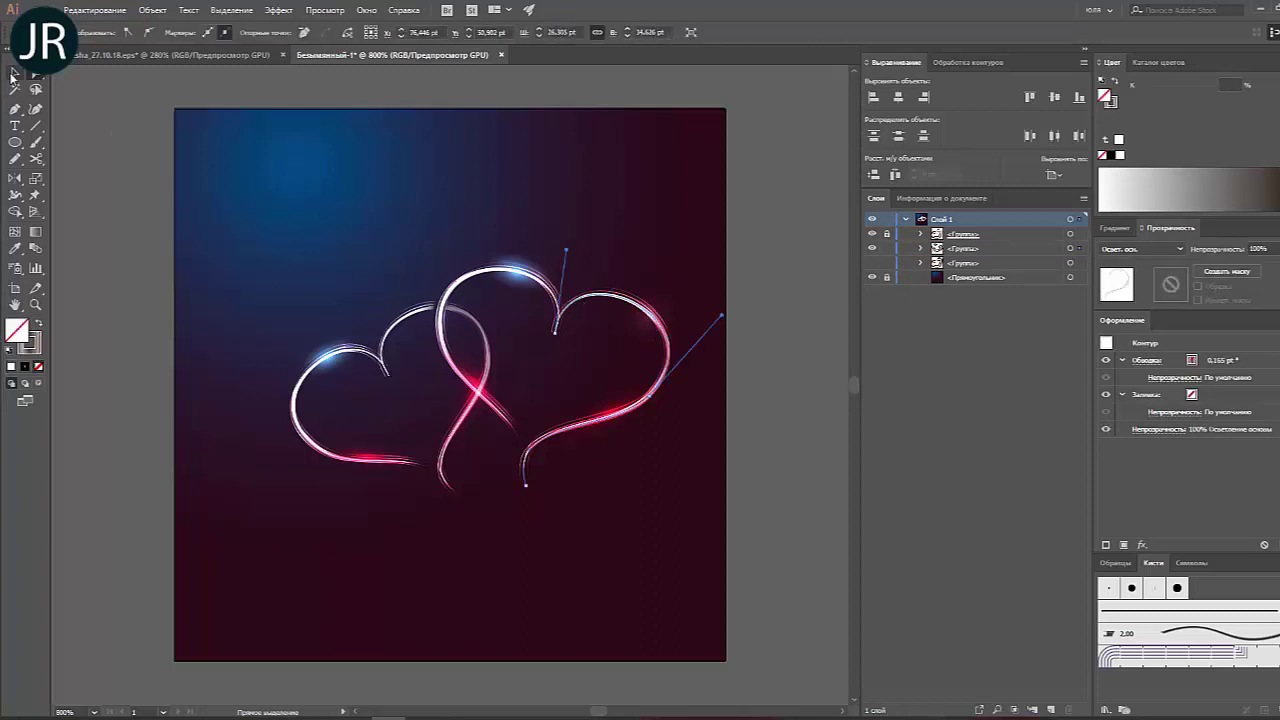
left_click(428, 244)
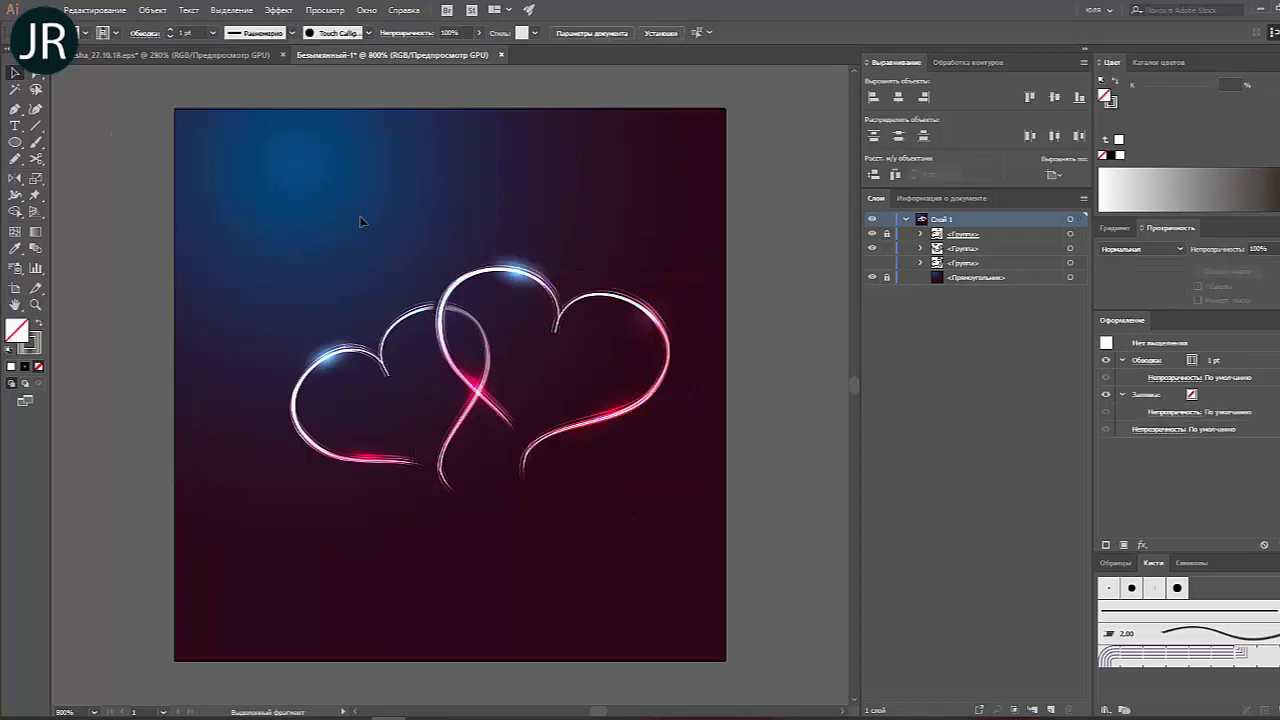
Step: Trace a closed freehand Pencil outline around the right heart
left_click(15, 158)
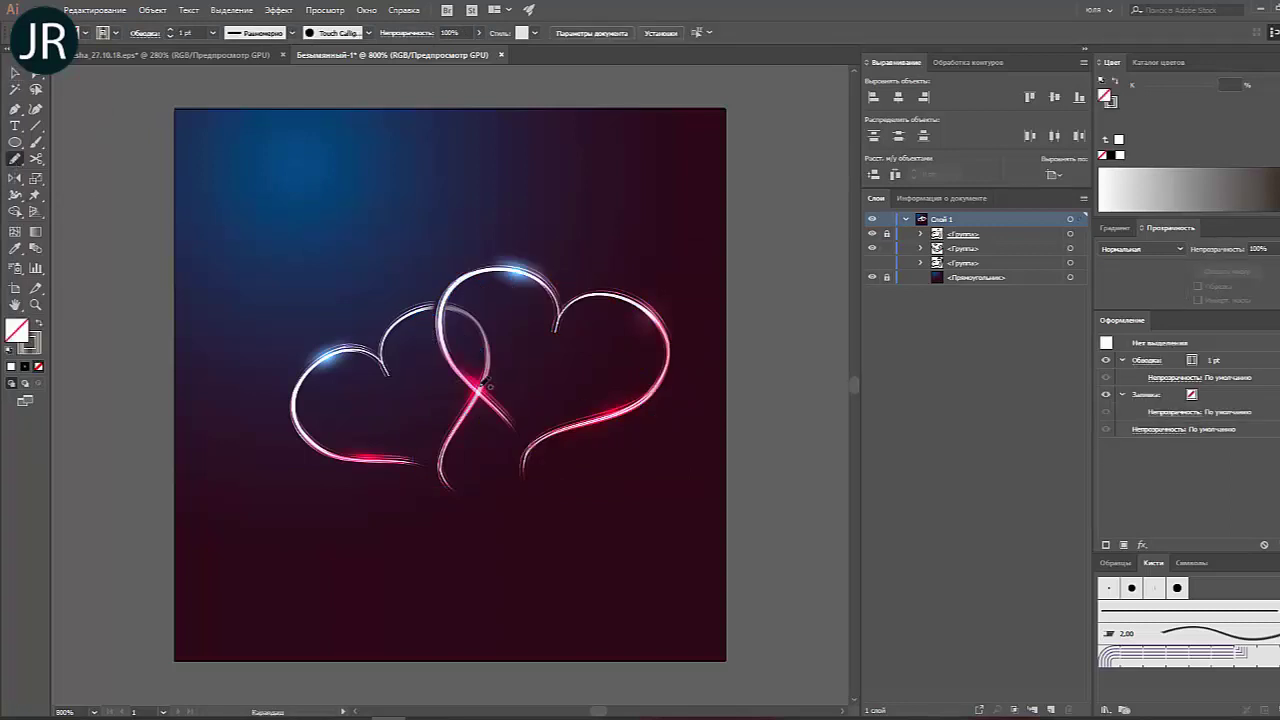
mouse_move(444, 391)
left_mouse_down()
mouse_move(551, 244)
mouse_move(697, 320)
mouse_move(677, 414)
mouse_move(497, 483)
mouse_move(480, 416)
left_mouse_up()
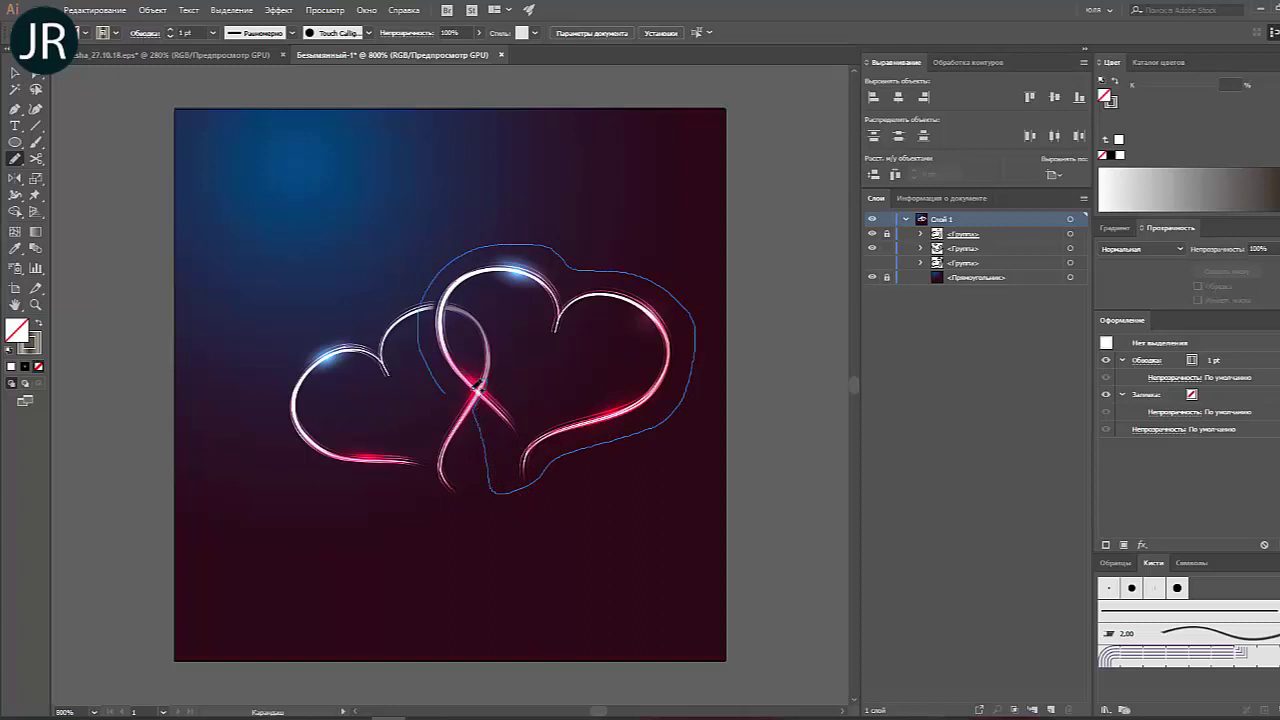
left_click_drag(449, 391, 450, 394)
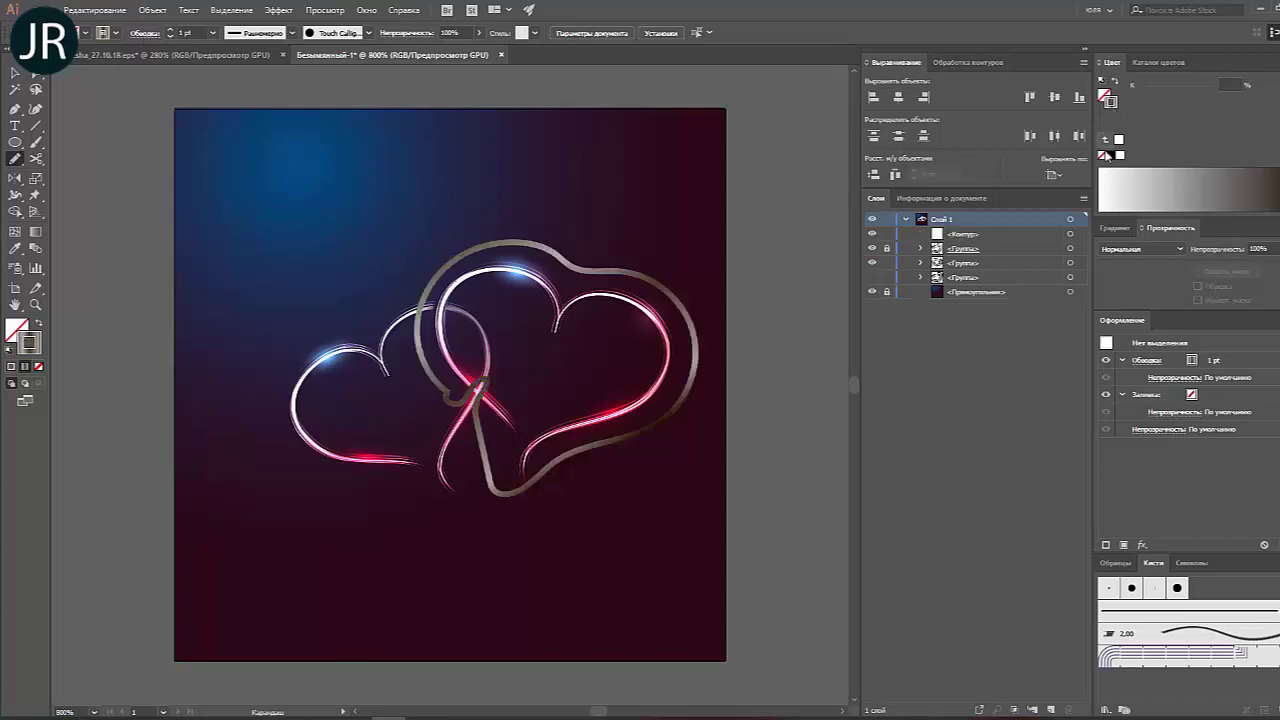
Step: Give the traced right-heart outline a solid white fill and no stroke
left_click(1114, 82)
left_click(1177, 184)
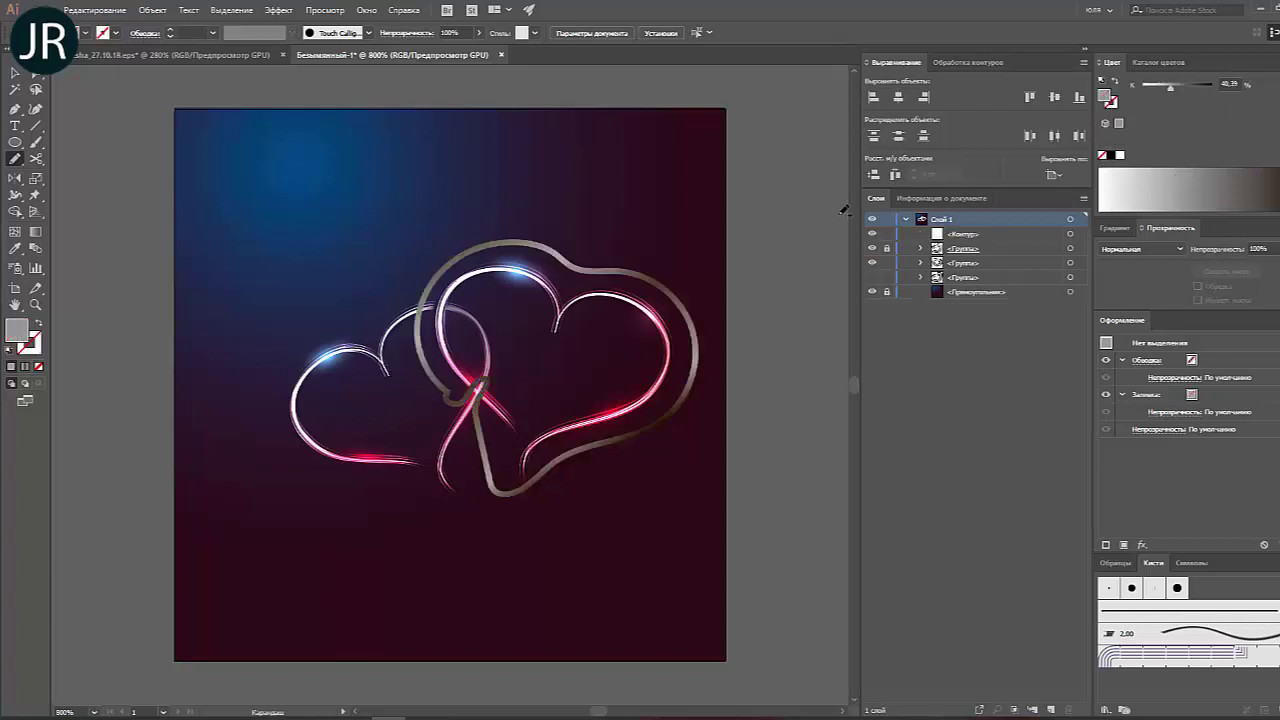
key("v")
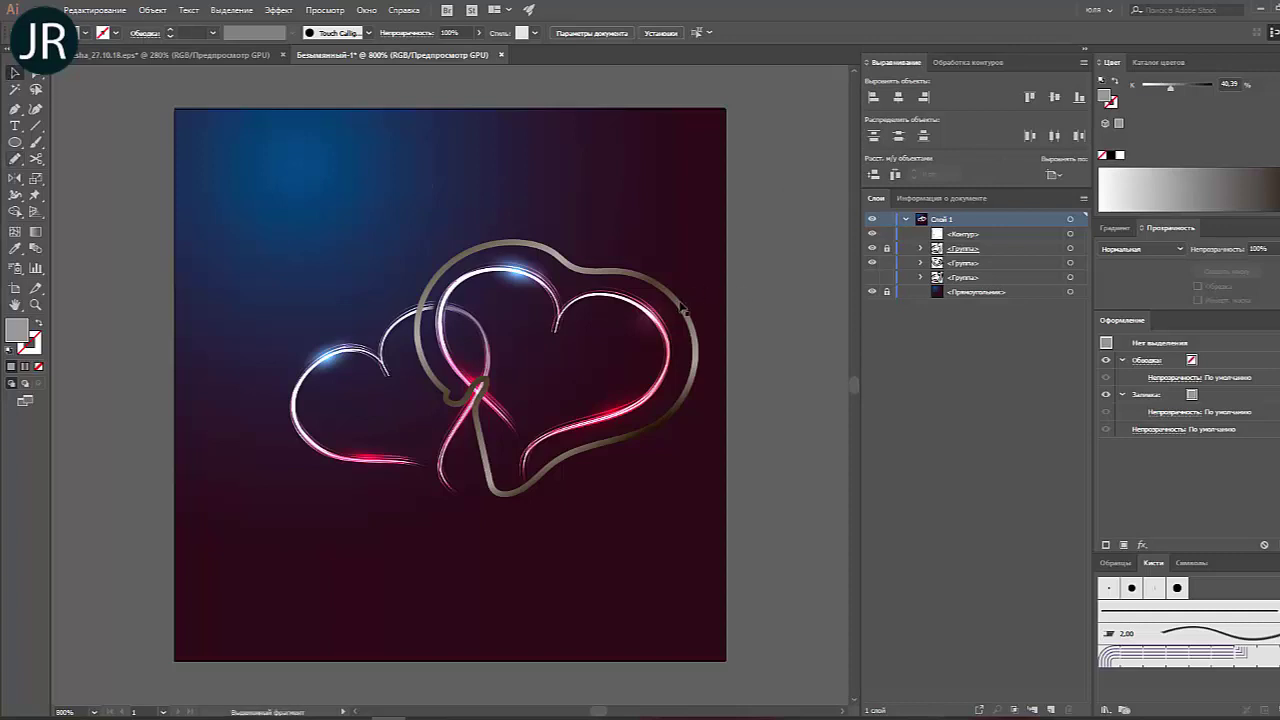
left_click(681, 308)
left_click(1111, 103)
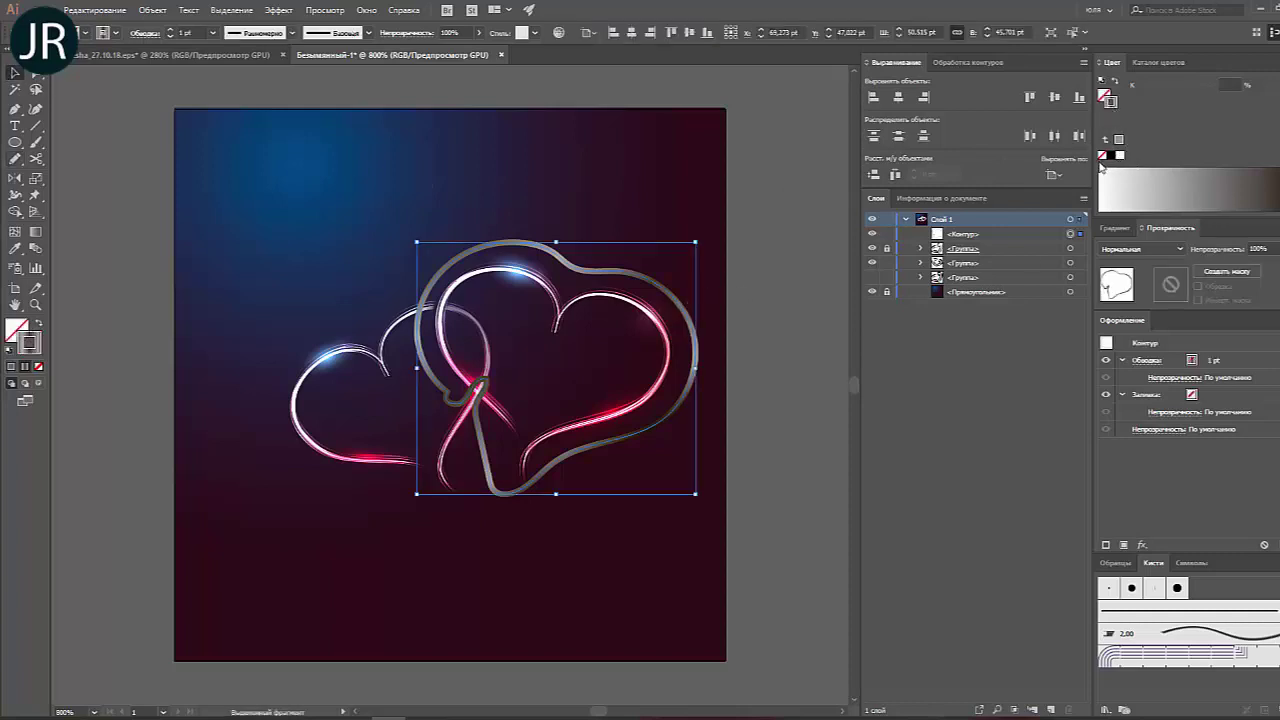
left_click(1102, 155)
left_click(1104, 96)
left_click(1120, 155)
left_click(1120, 156)
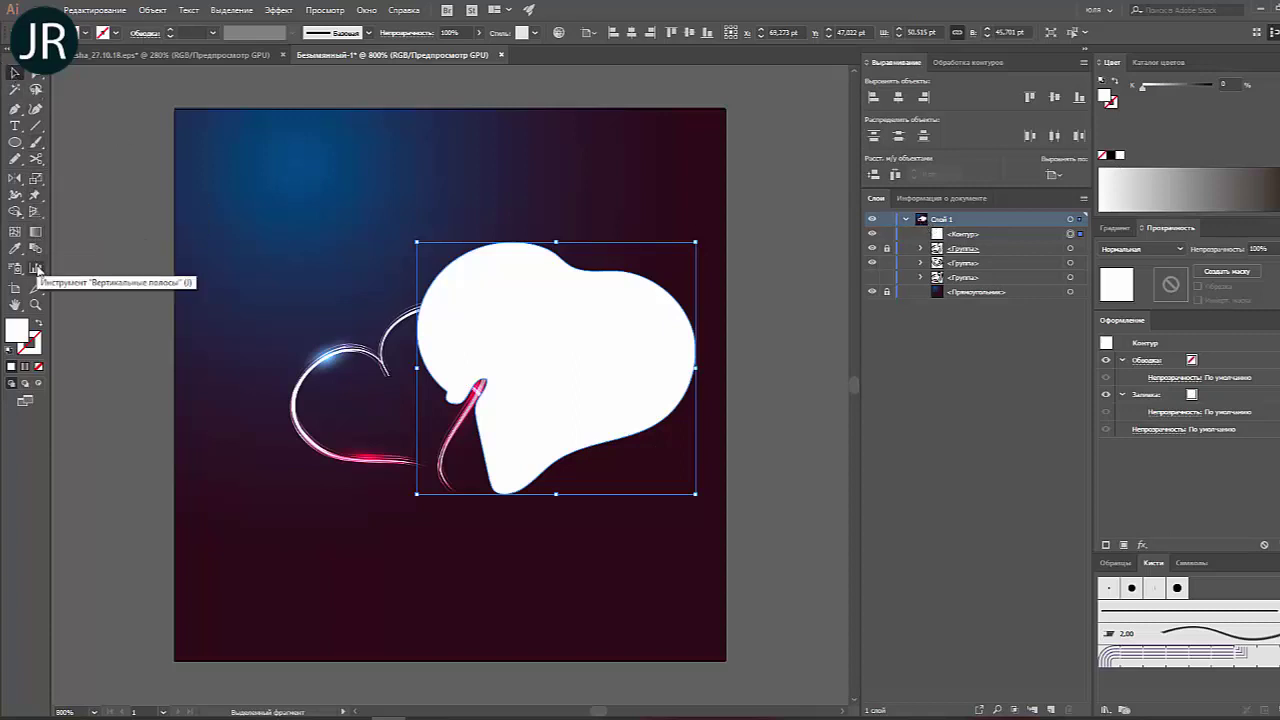
left_click(36, 231)
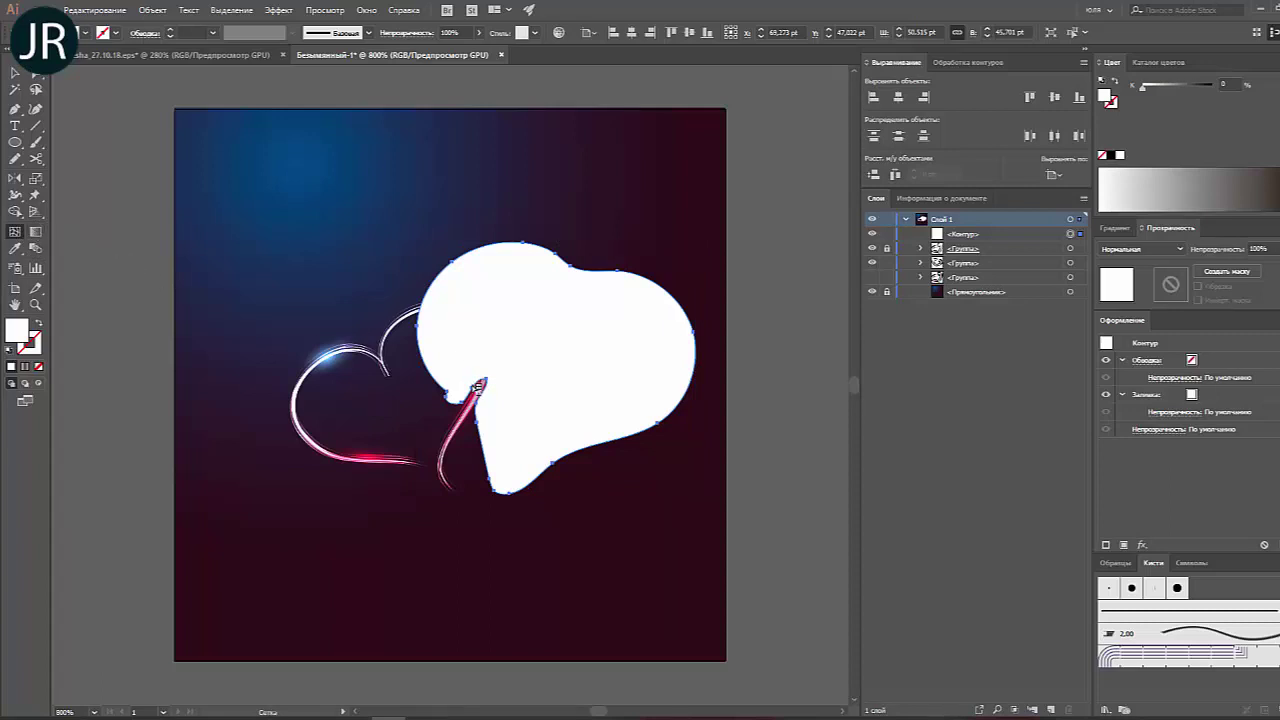
Step: Add five mesh lines across the white shape and shade the point near the crossing grey
left_click(478, 386)
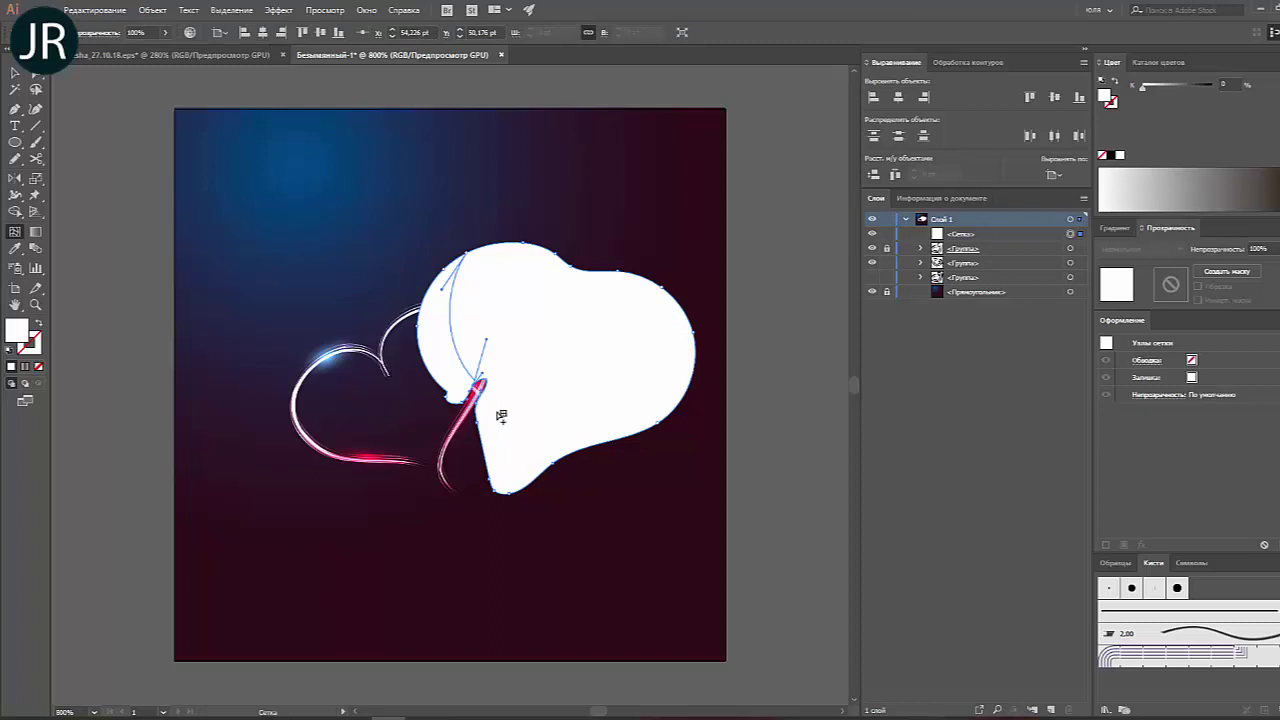
left_click(476, 380)
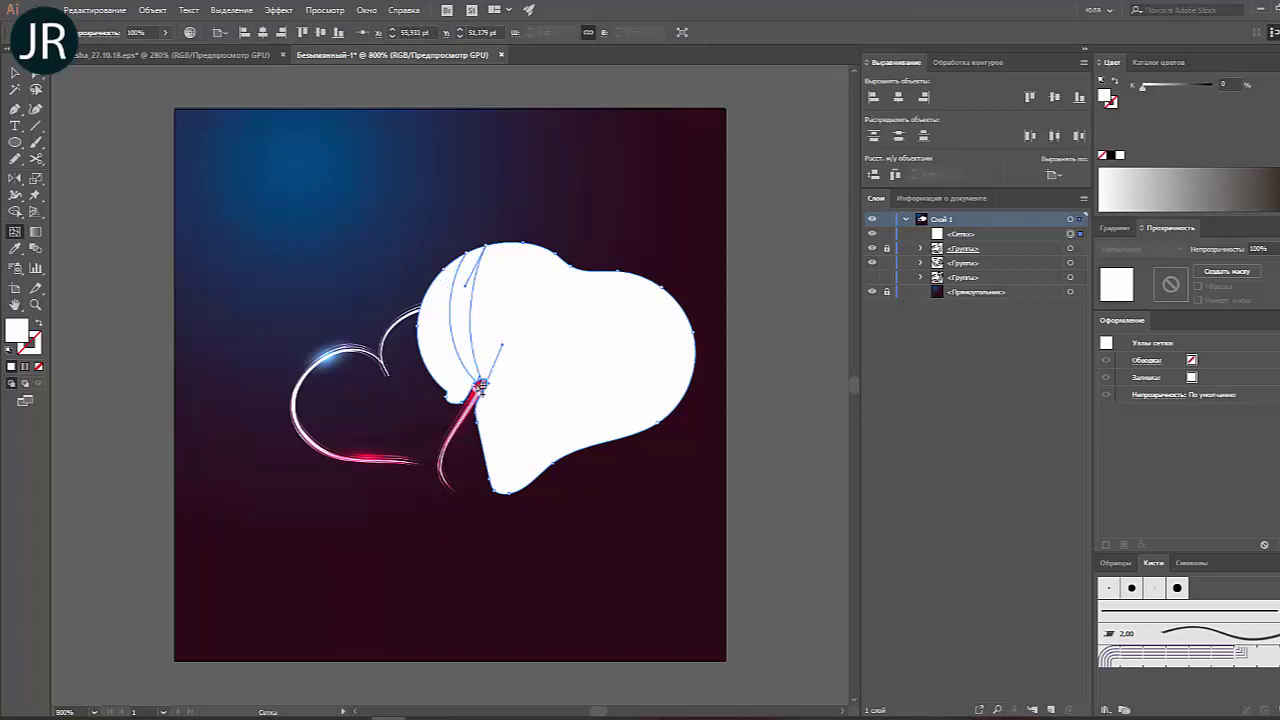
left_click(472, 377)
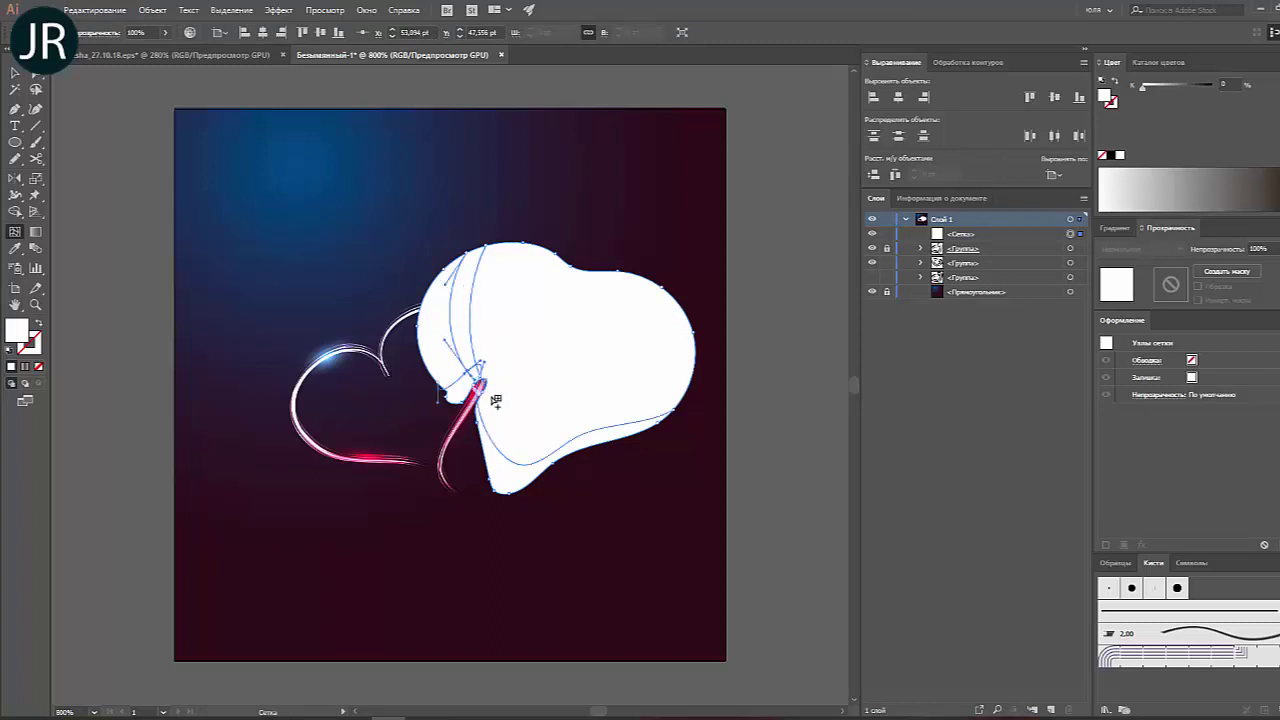
left_click(496, 385)
left_click(497, 372)
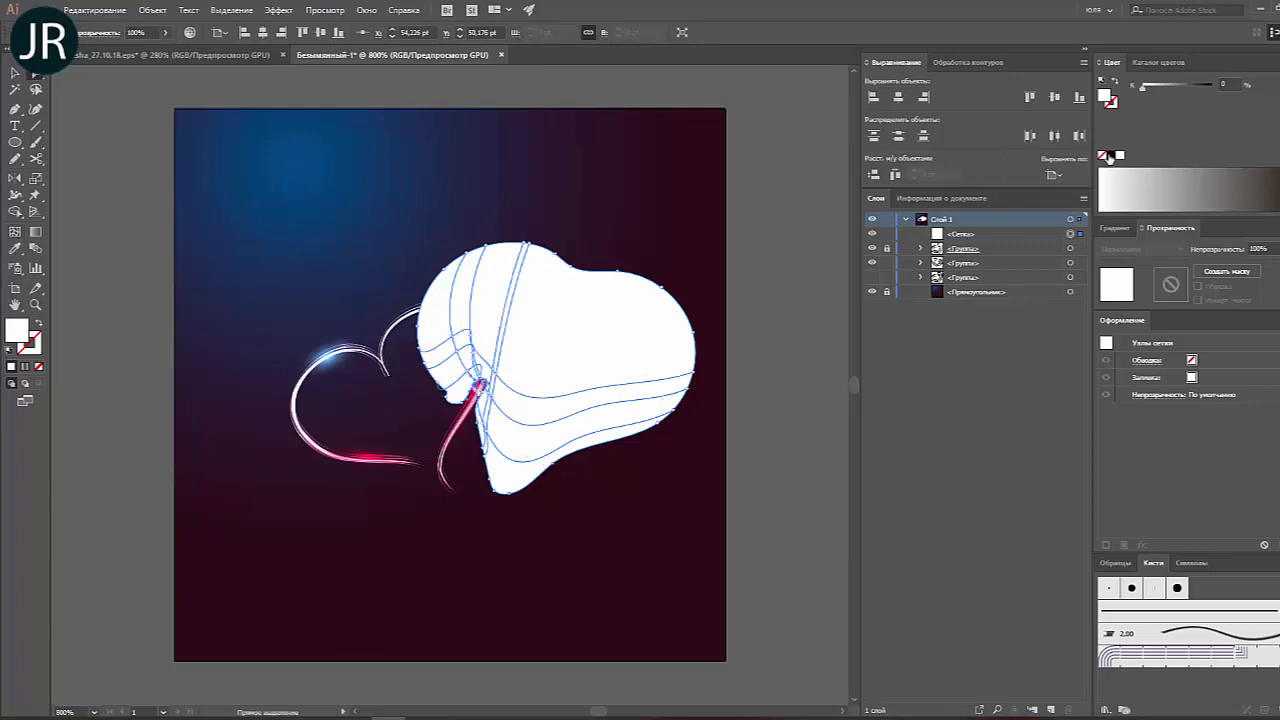
left_click(1110, 156)
Step: Colour two more mesh points black, then zoom in where the strand meets the shape
left_click(486, 399)
left_click(1112, 156)
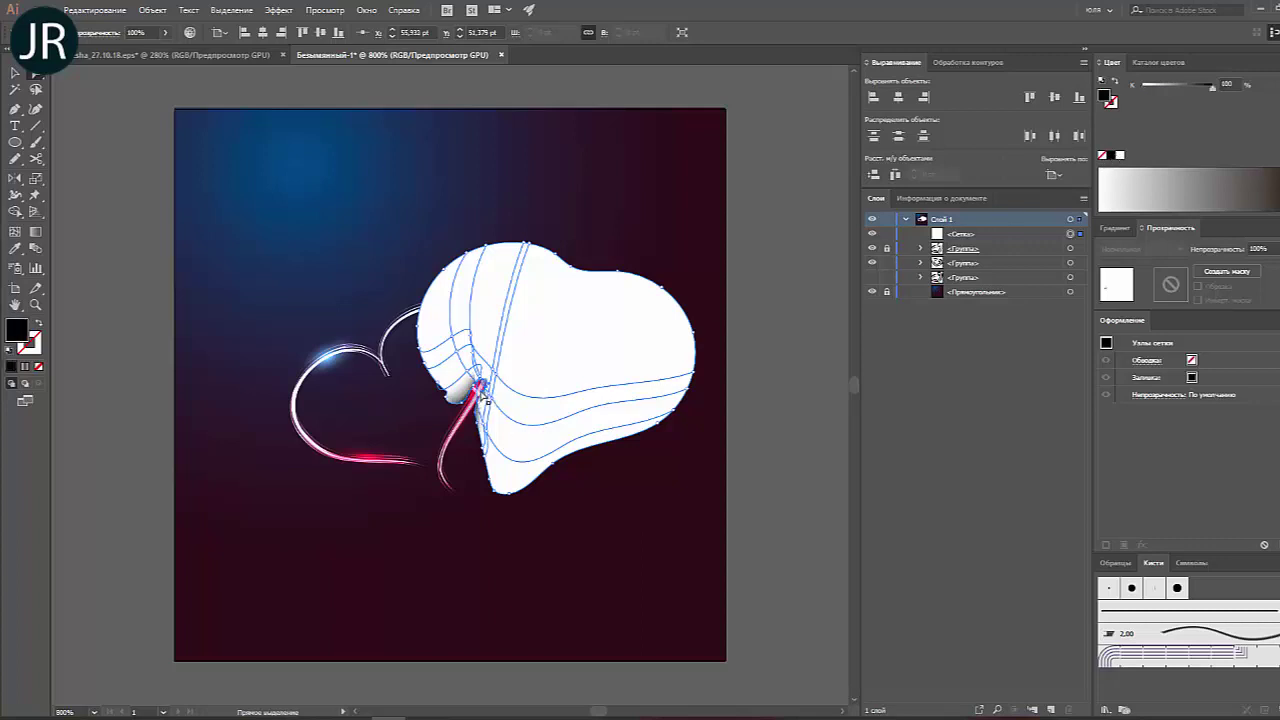
key("ctrl+shift+a")
key("z")
left_click_drag(436, 367, 657, 517)
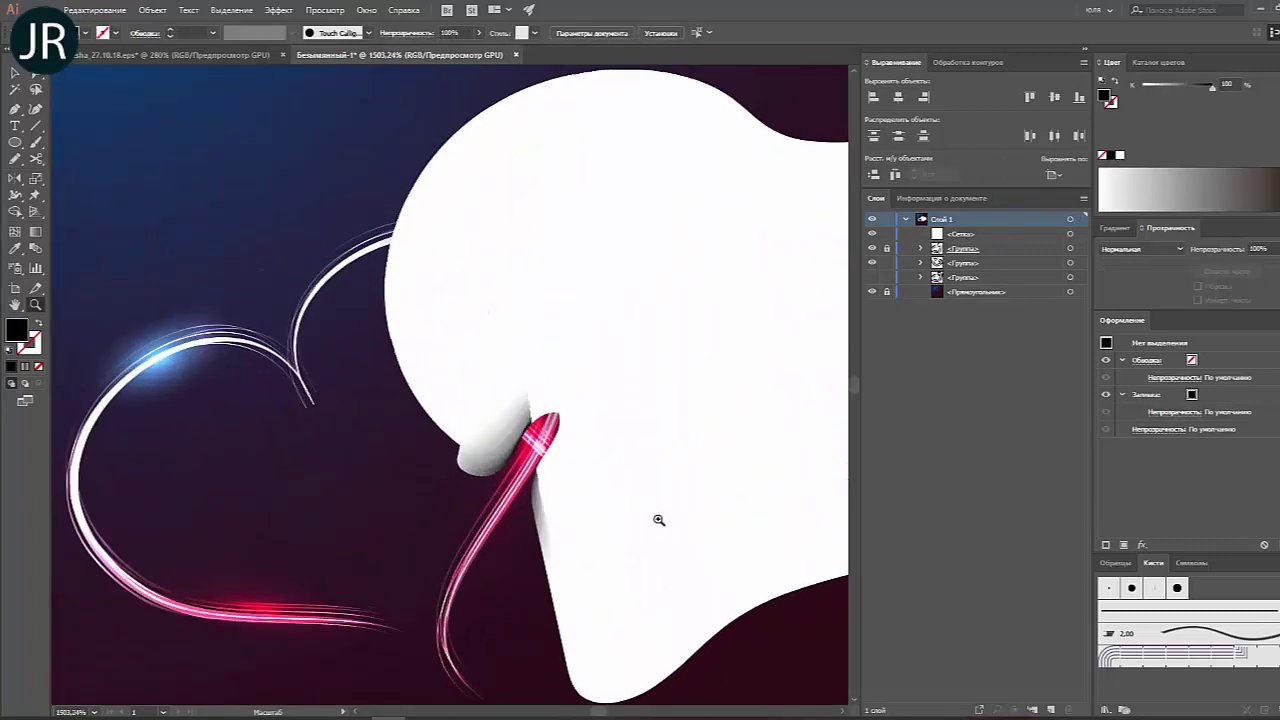
Step: Make mesh points beside the pink strand black and return one node to white
key("a")
left_click(563, 423)
left_click(596, 420)
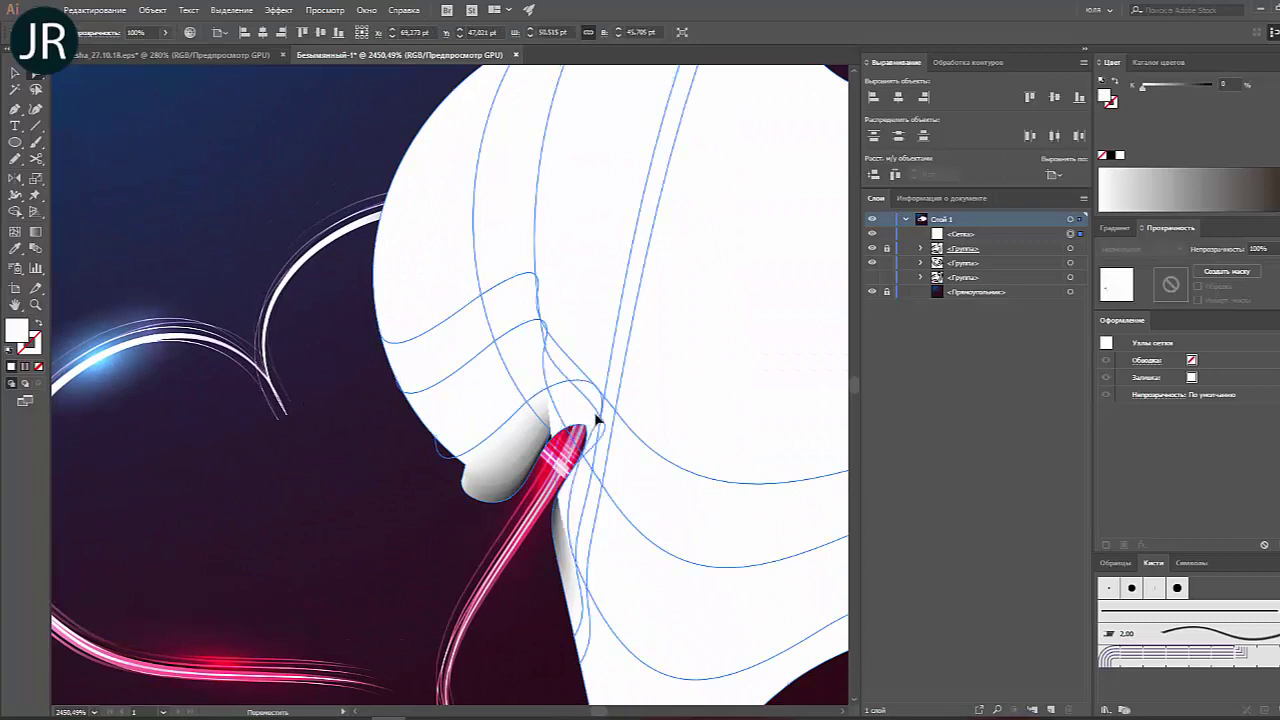
left_click(588, 466)
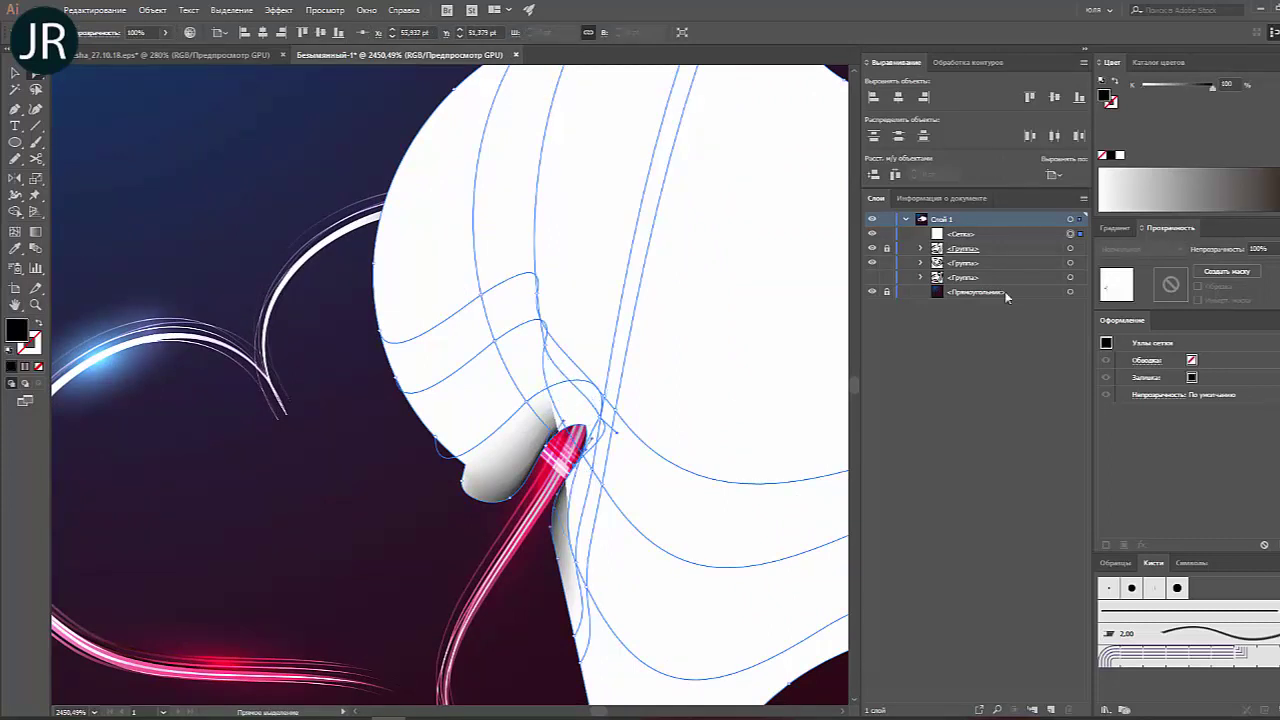
left_click_drag(601, 425, 711, 400)
left_click(604, 400)
Step: Shift mesh nodes beside the strand up and right to shape the shadow
left_click_drag(605, 399, 636, 366)
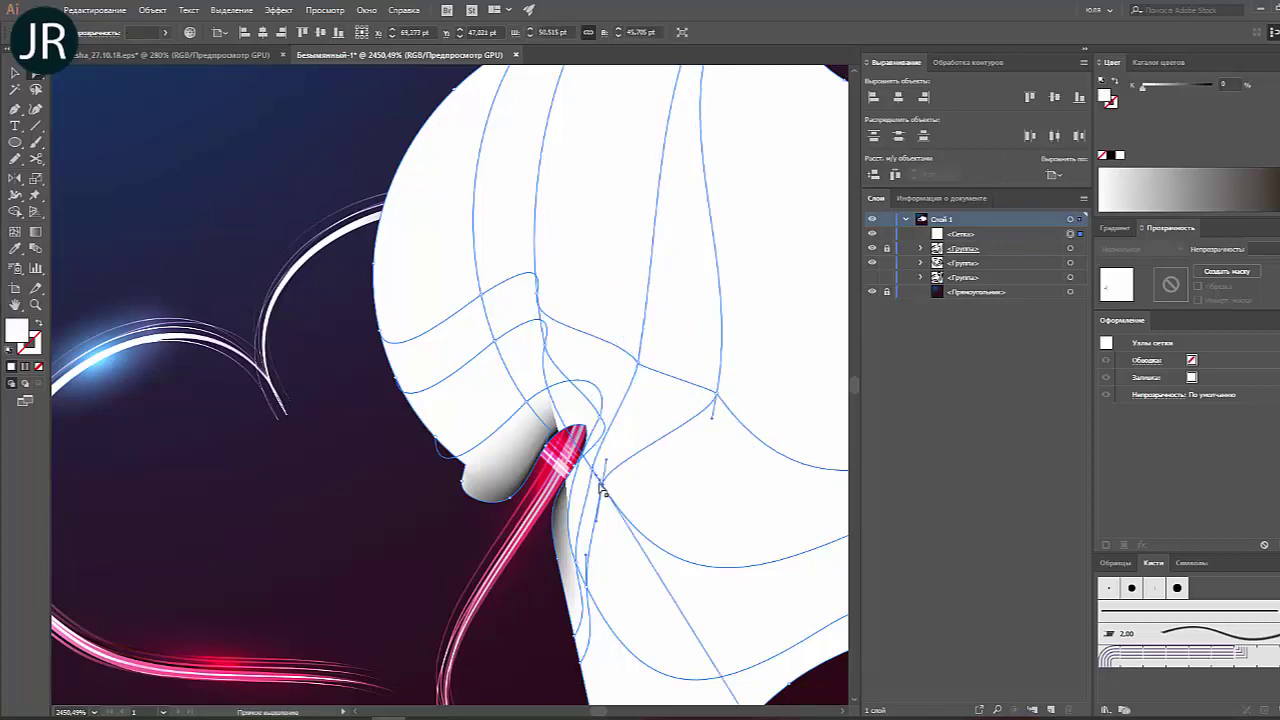
left_click_drag(599, 472, 637, 478)
left_click(638, 479)
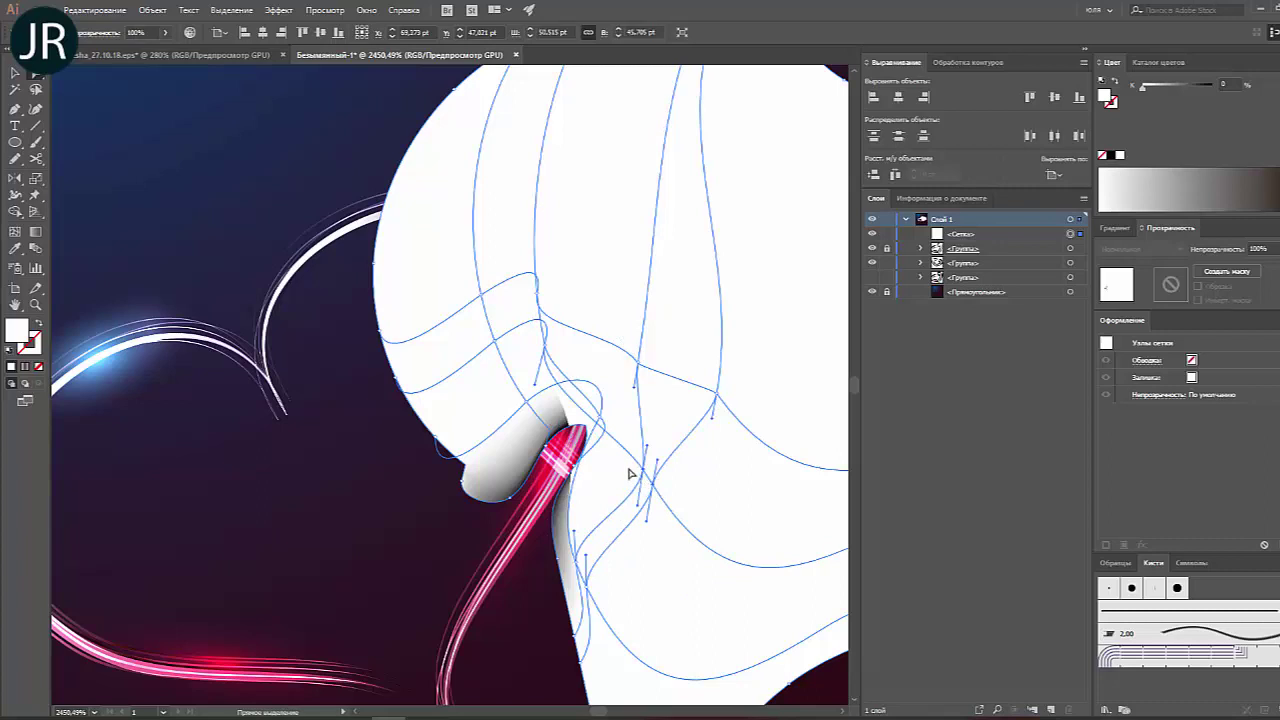
left_click_drag(600, 424, 621, 418)
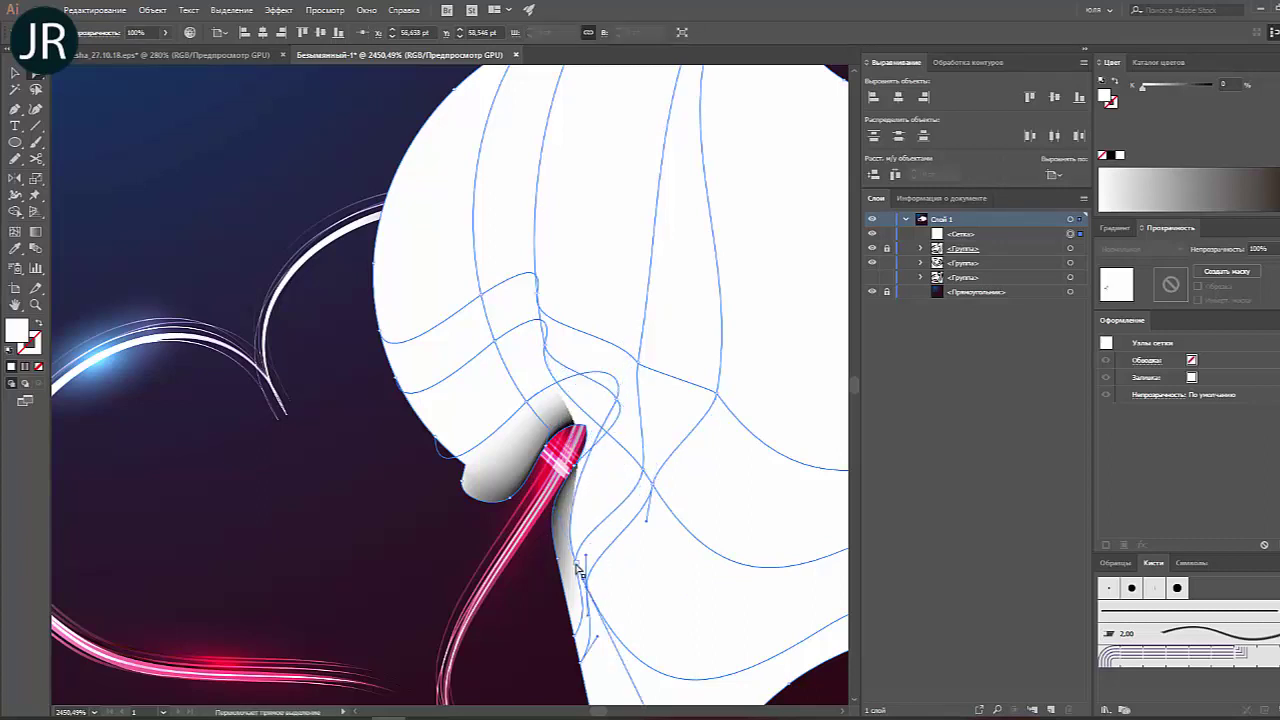
Step: Pull lower and upper mesh lines toward the strand, then deselect to check the shading
left_click_drag(586, 588, 620, 555)
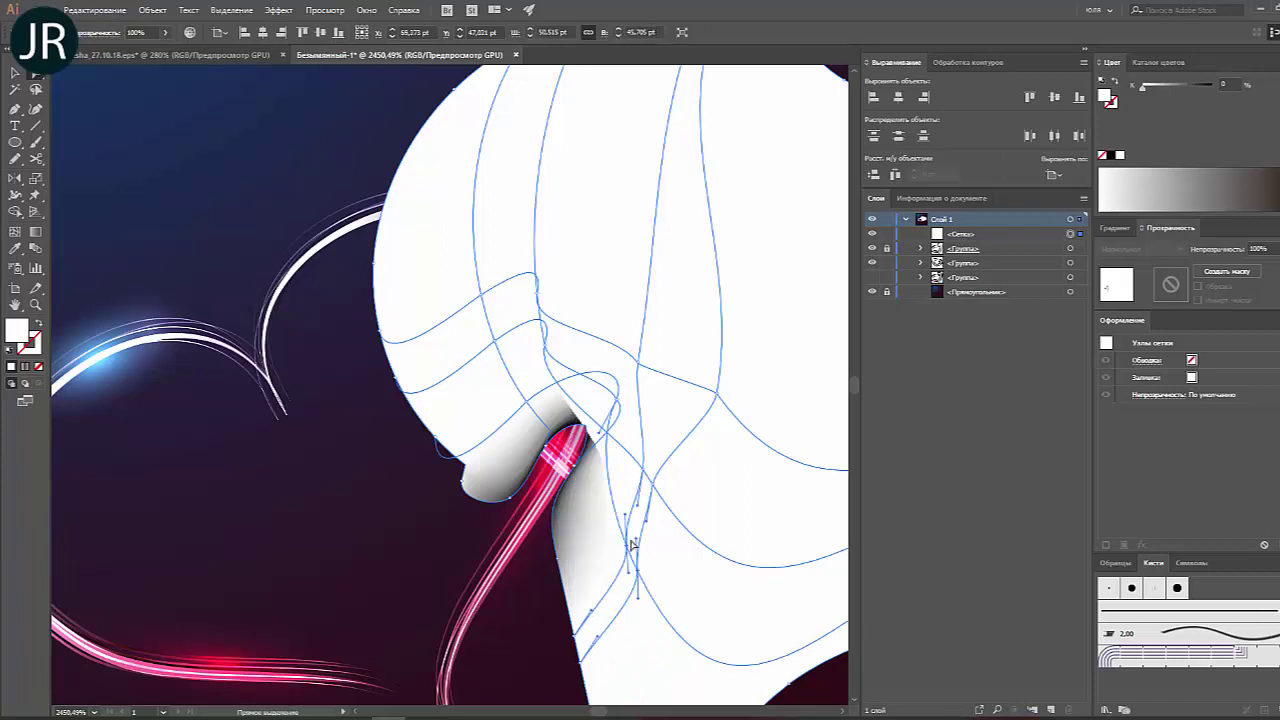
mouse_move(651, 491)
left_mouse_down()
mouse_move(645, 478)
mouse_move(683, 436)
left_mouse_up()
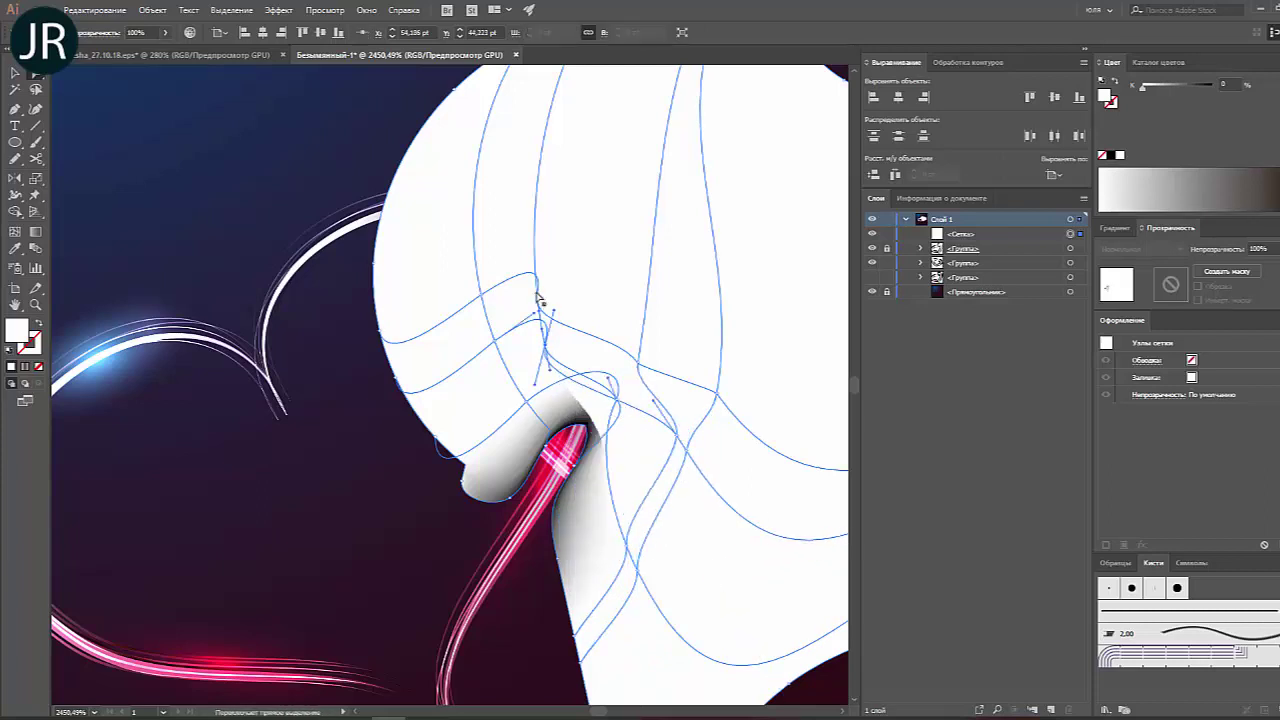
mouse_move(536, 292)
left_mouse_down()
mouse_move(650, 410)
mouse_move(647, 393)
left_mouse_up()
left_click(647, 393)
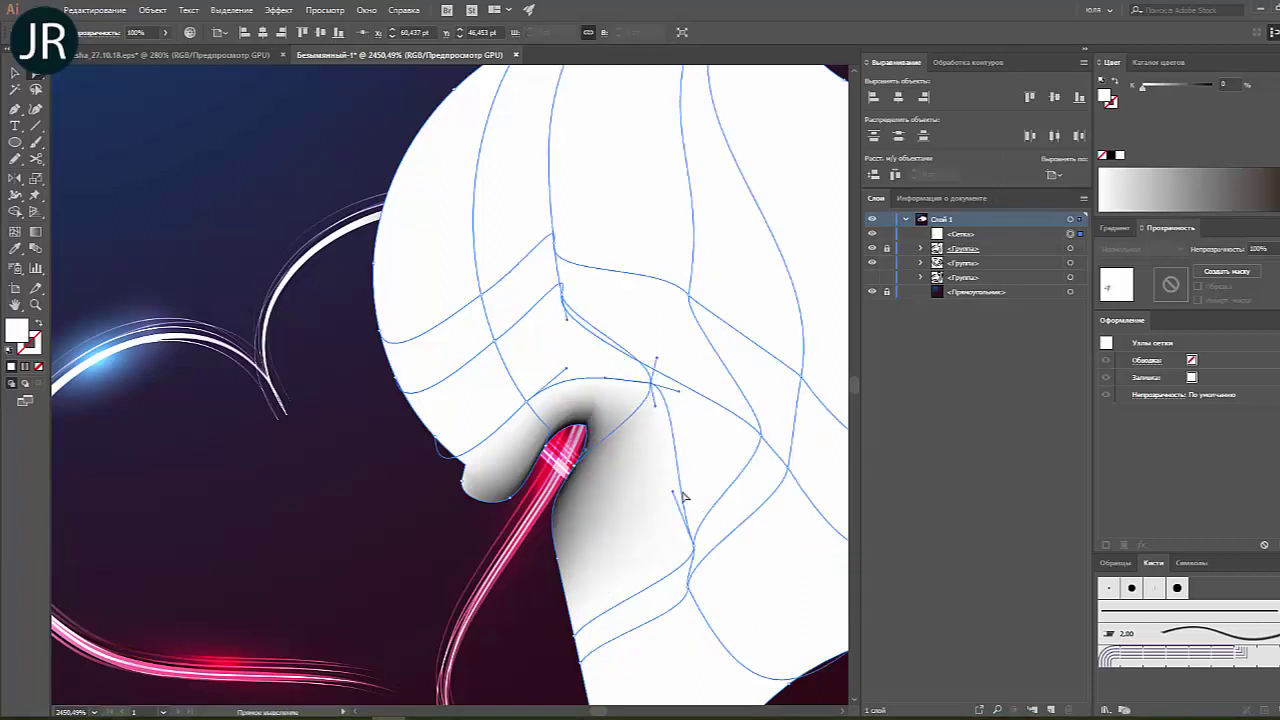
left_click(386, 526)
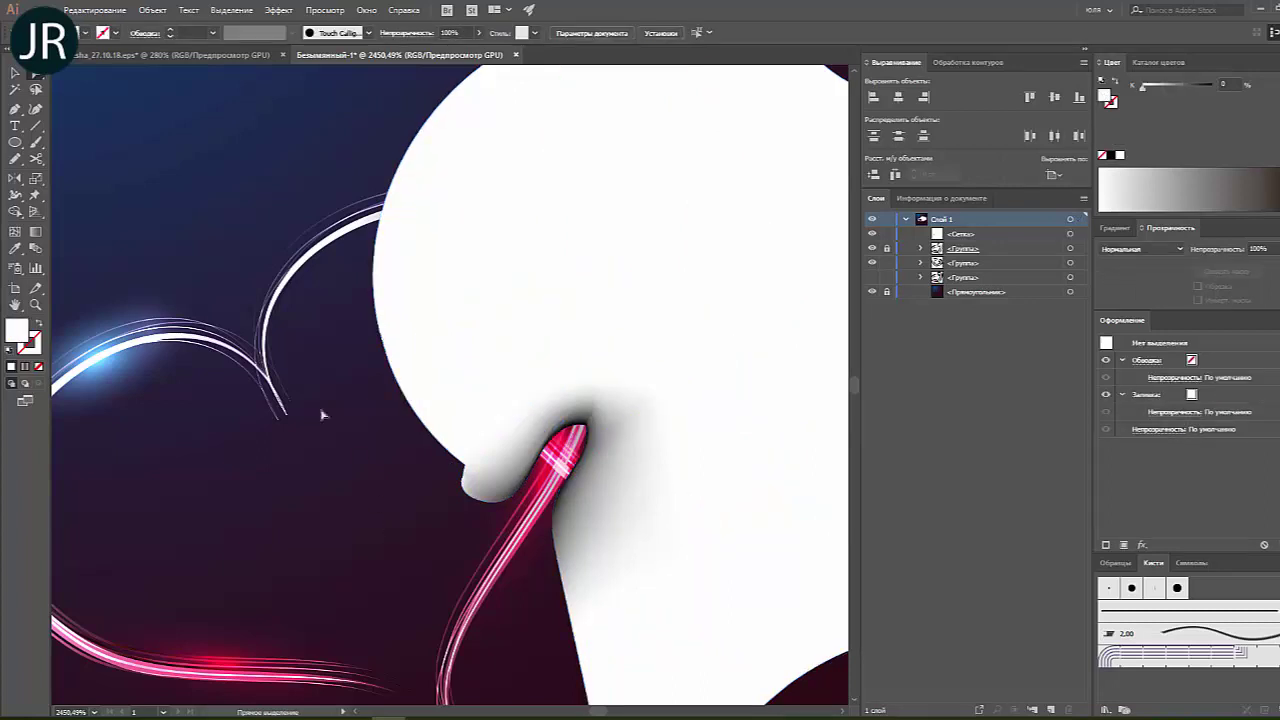
Step: Refit the view, reselect the white mesh and nudge one mesh point slightly
key("v")
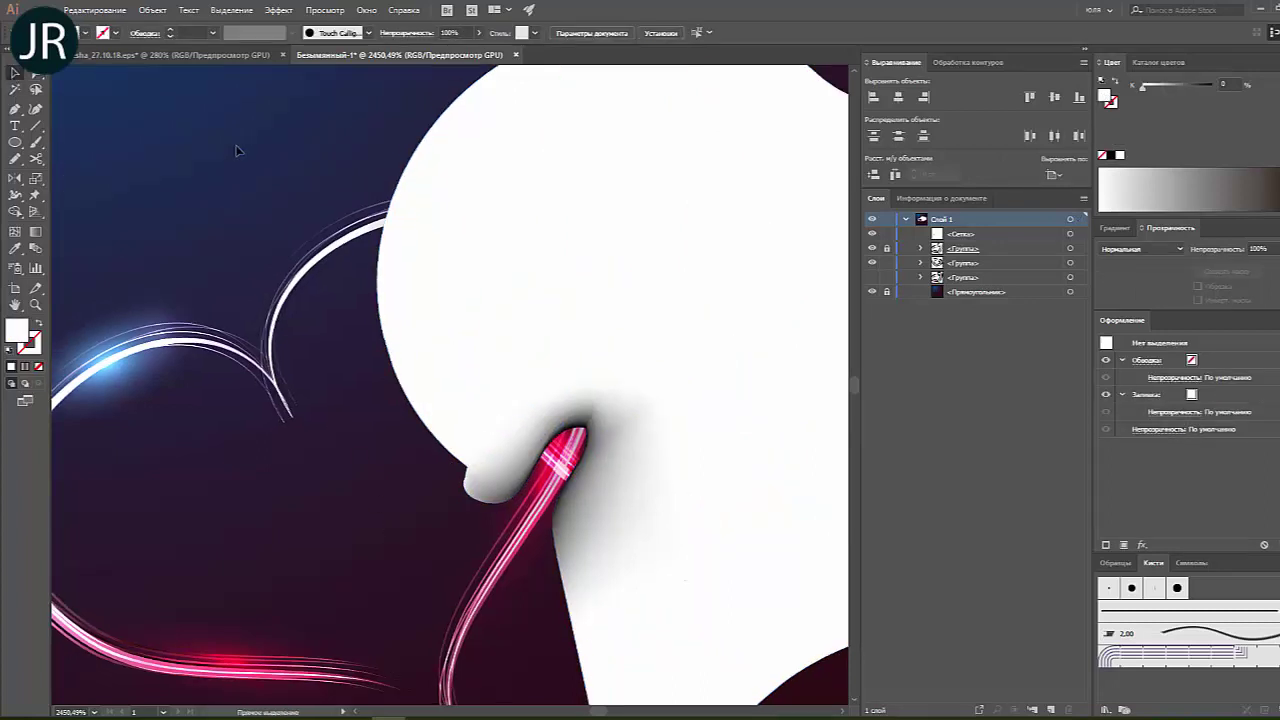
key("ctrl+0")
key("ctrl+plus")
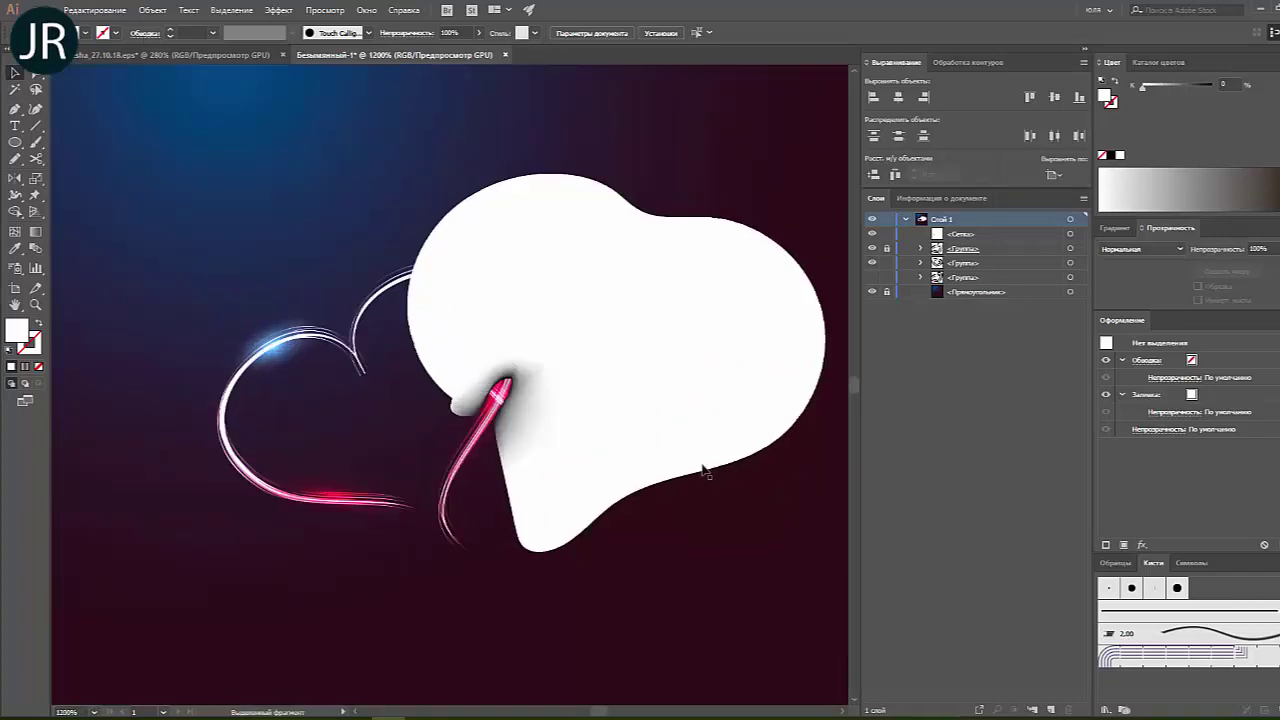
left_click(651, 423)
key("a")
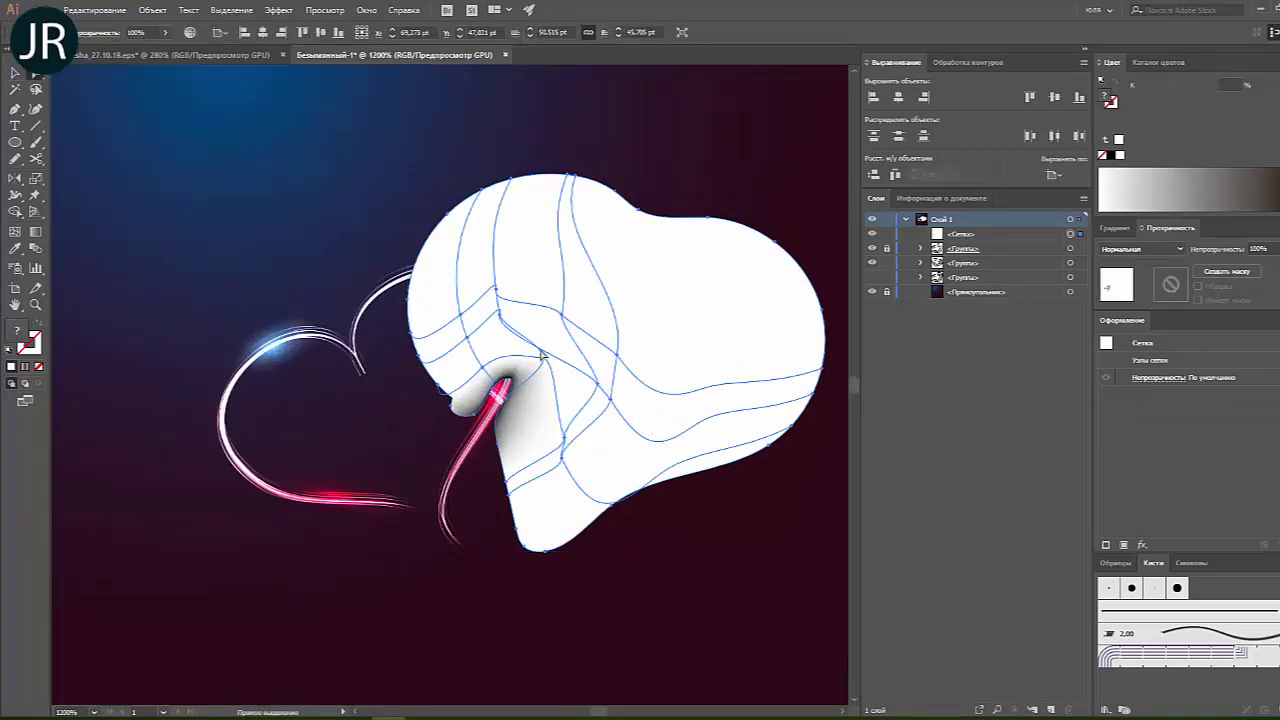
left_click(499, 316)
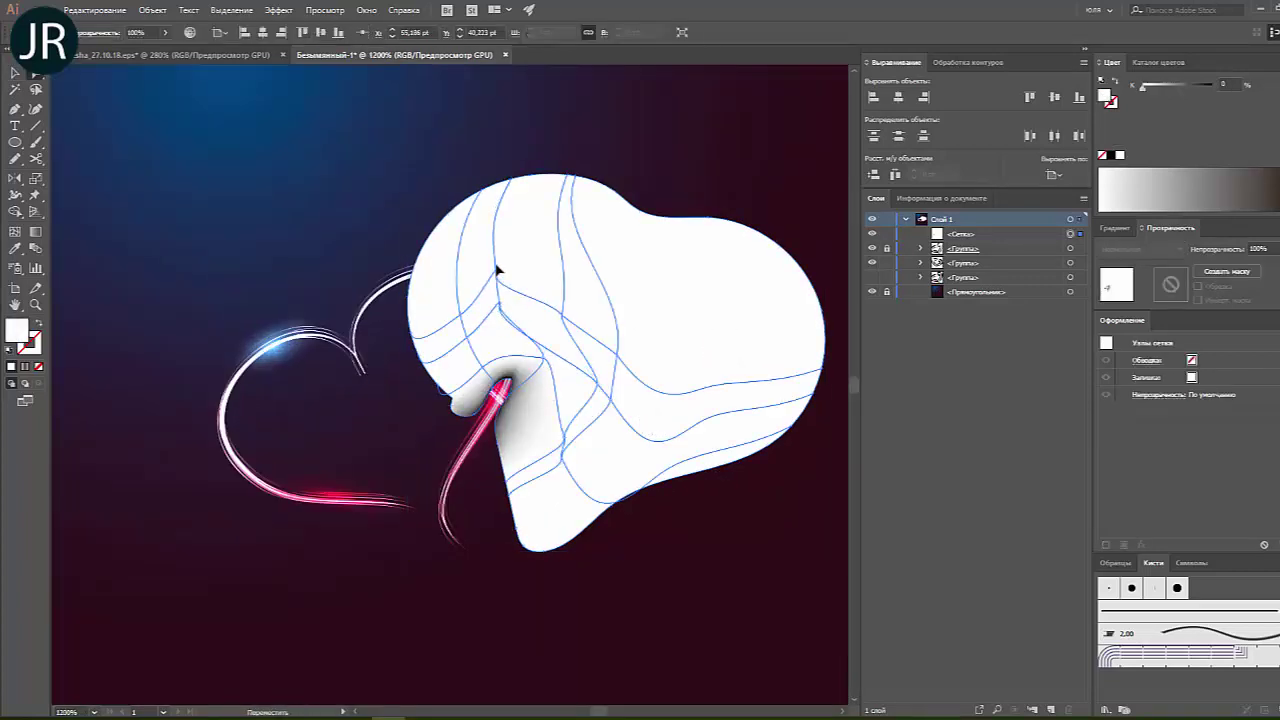
mouse_move(503, 312)
left_mouse_down()
mouse_move(504, 326)
mouse_move(512, 306)
left_mouse_up()
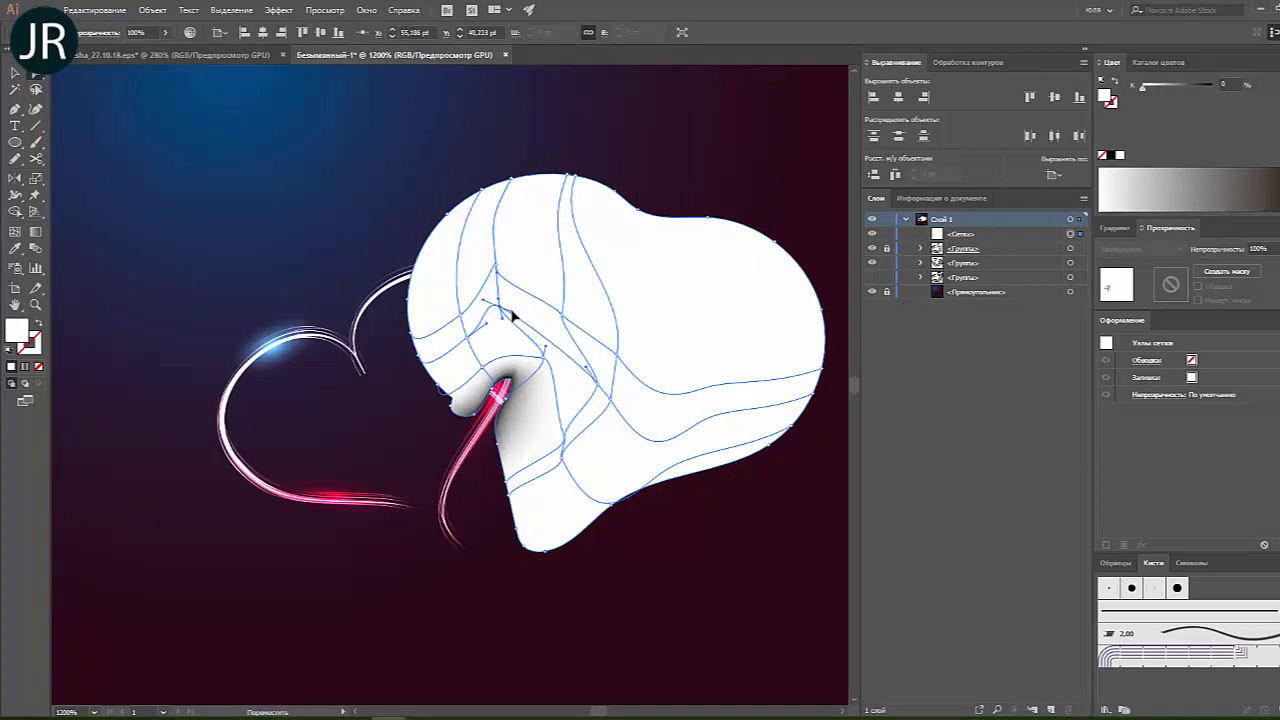
Step: Lower two more mesh points near the ribbon crossing, then deselect to preview
left_click(499, 279)
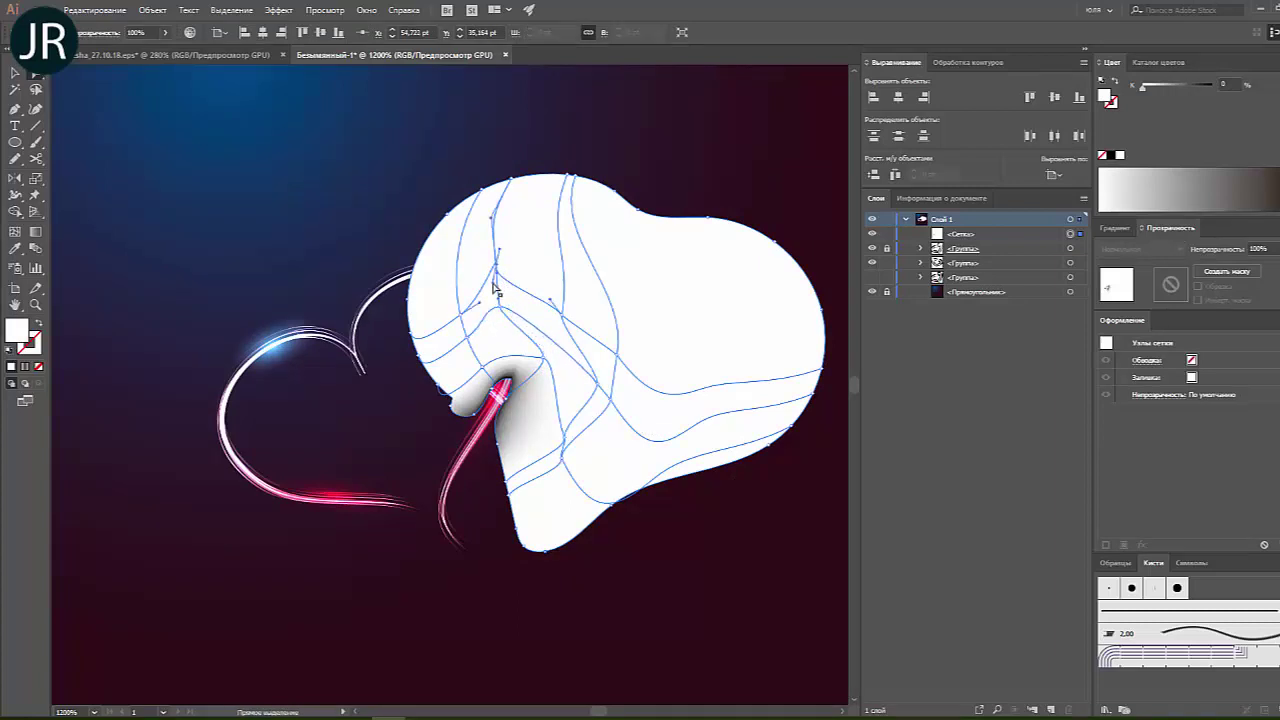
left_click_drag(506, 272, 498, 293)
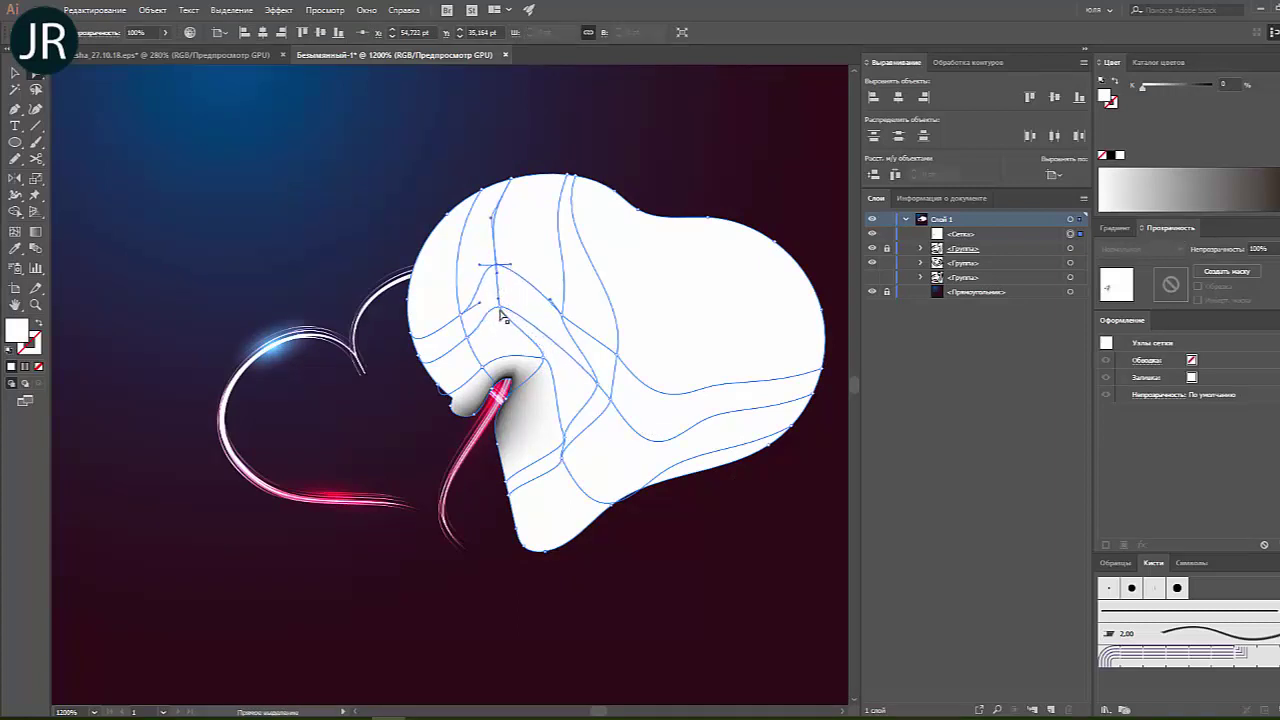
left_click(543, 350)
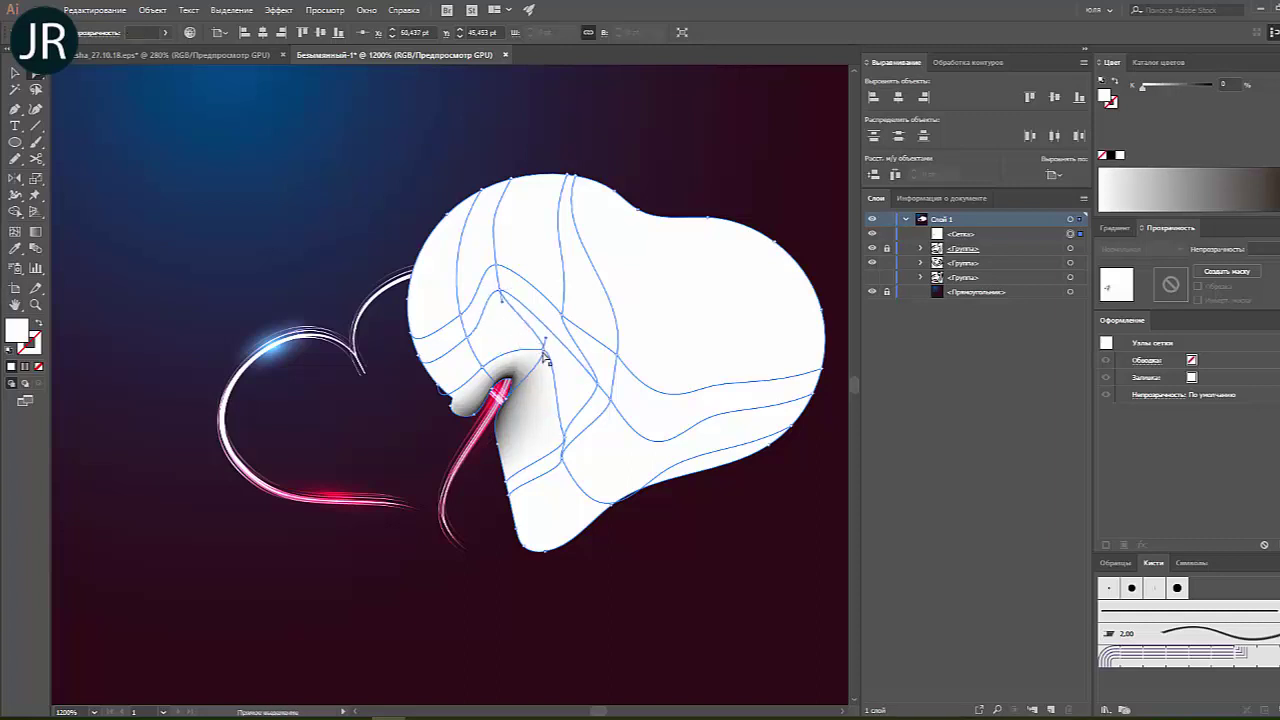
left_click_drag(543, 350, 543, 342)
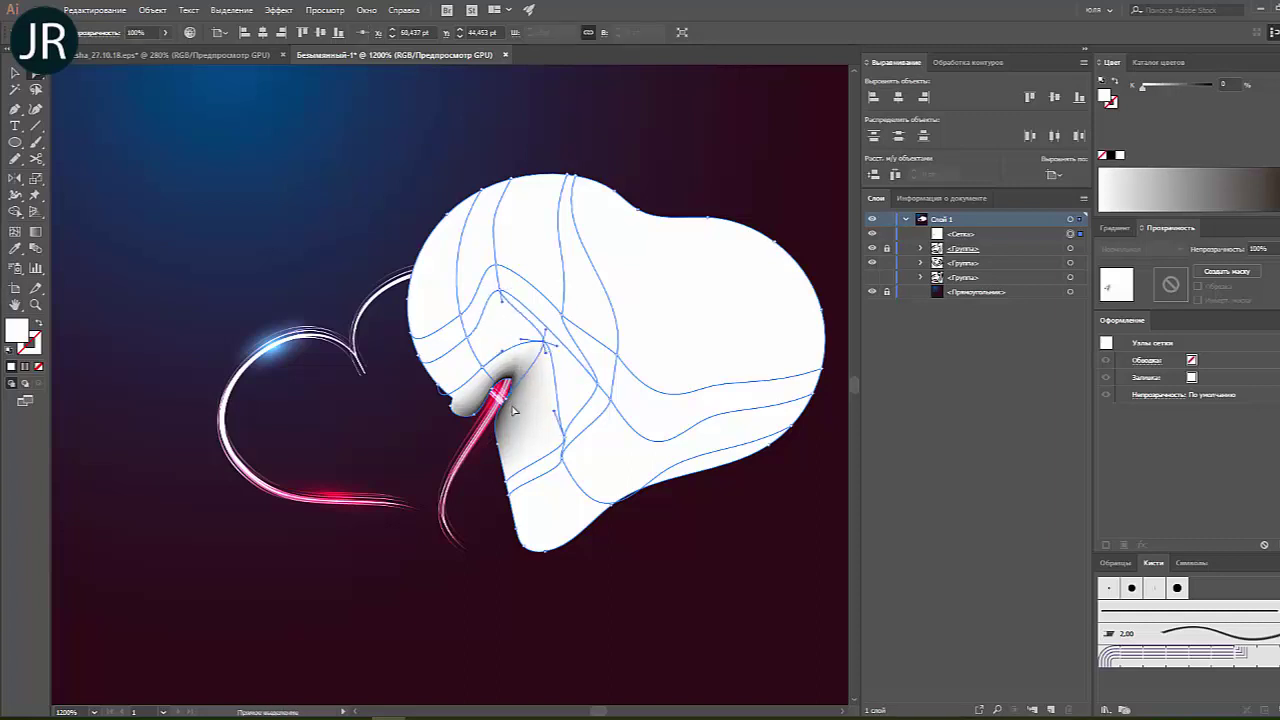
left_click(15, 73)
left_click(400, 193)
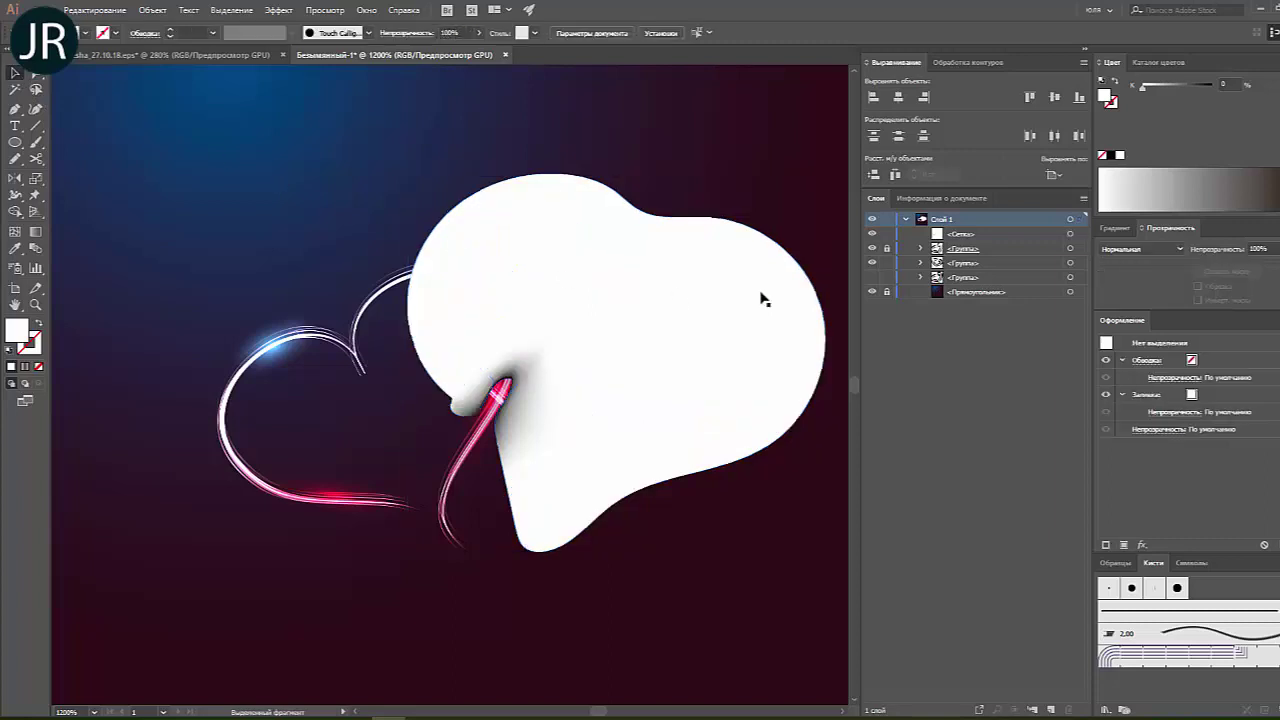
Step: Place the white mesh under the heart group in Layers and make it the heart's opacity mask
left_click(1070, 233)
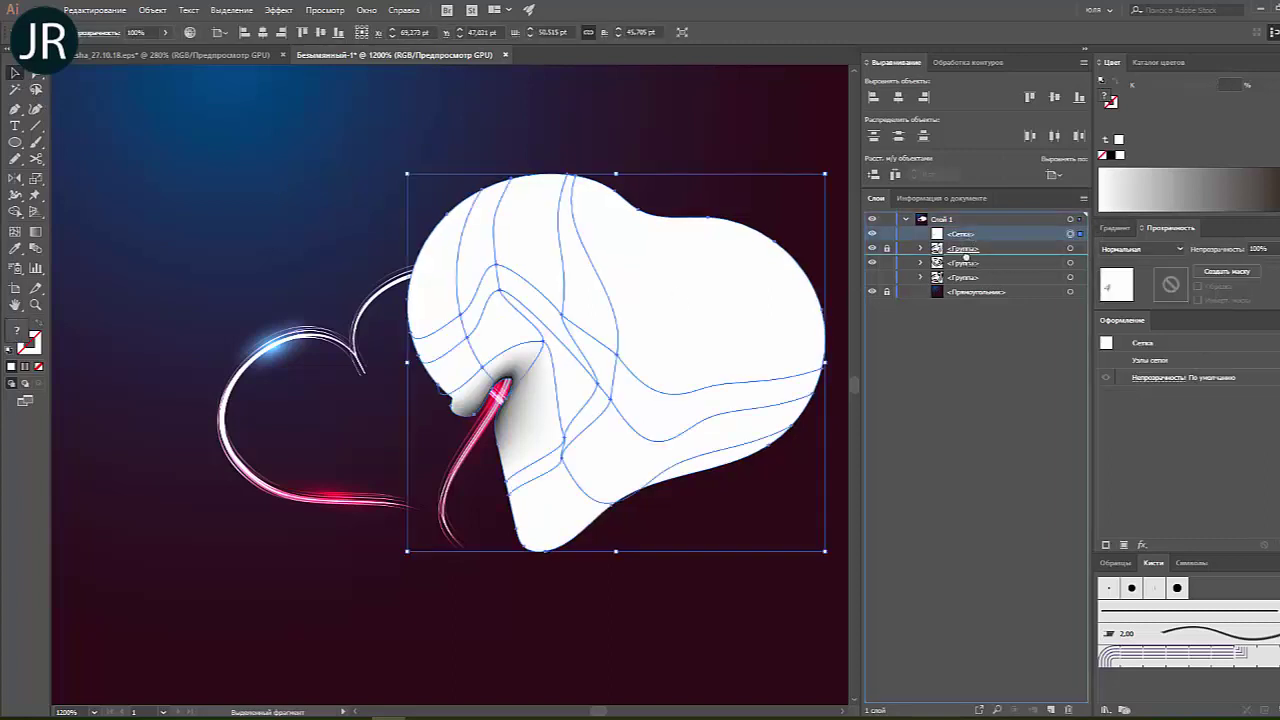
left_click_drag(966, 257, 966, 259)
left_click(1071, 263)
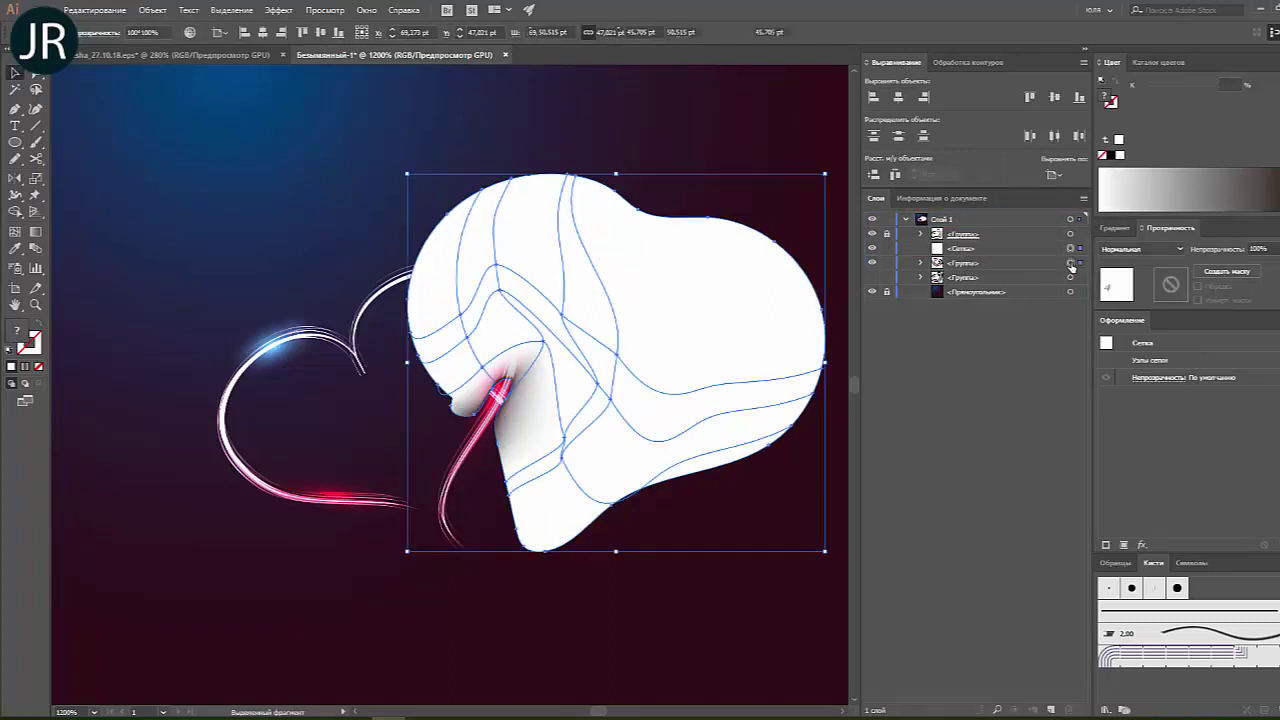
left_click(1071, 263, "shift")
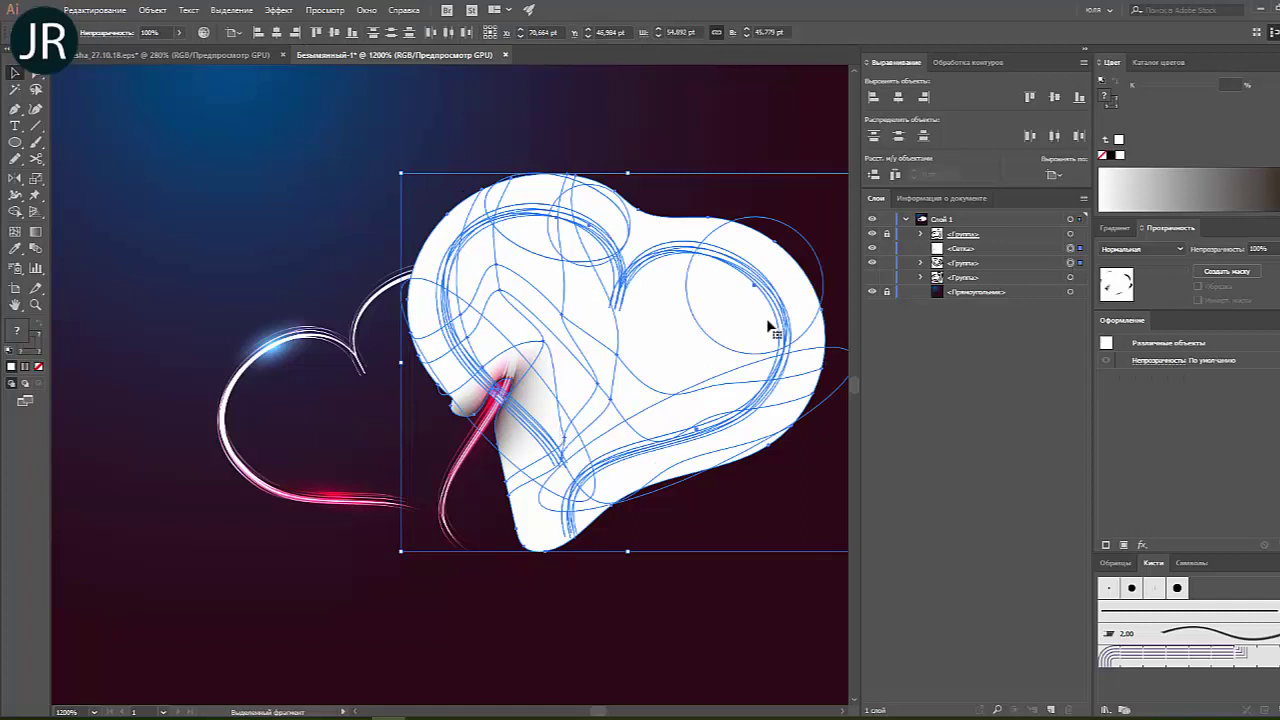
left_click(1226, 271)
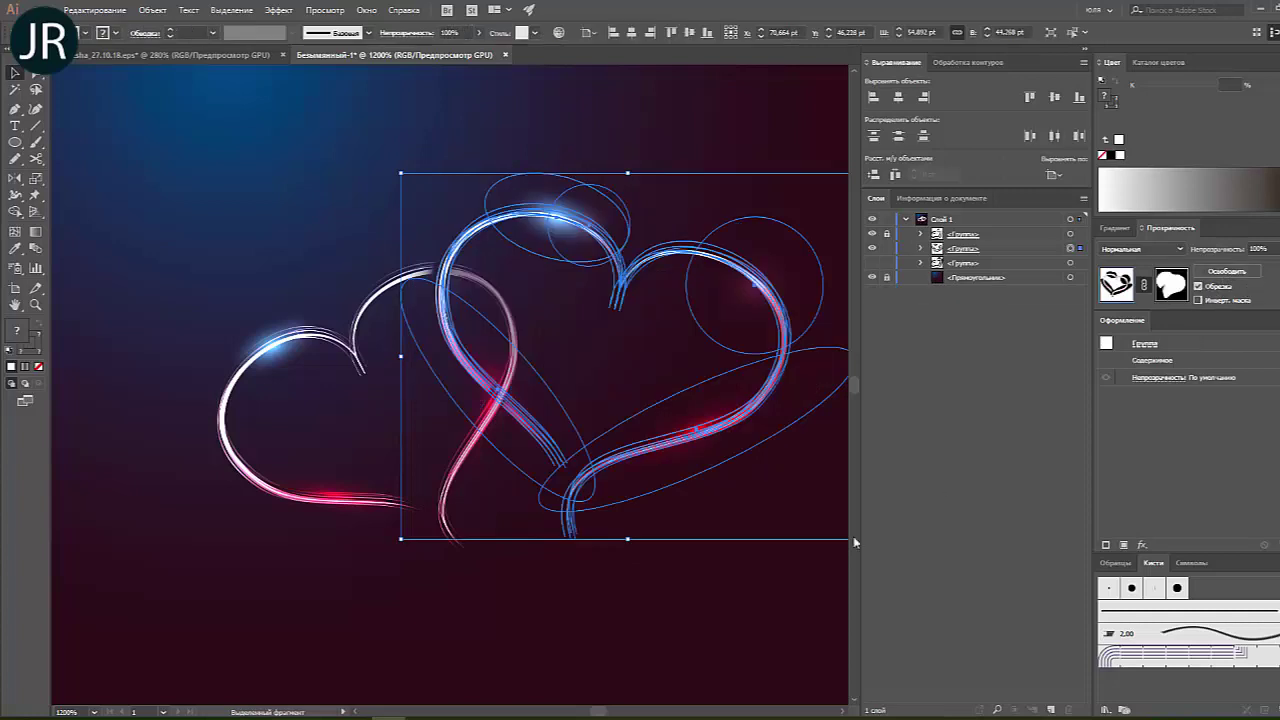
left_click(771, 609)
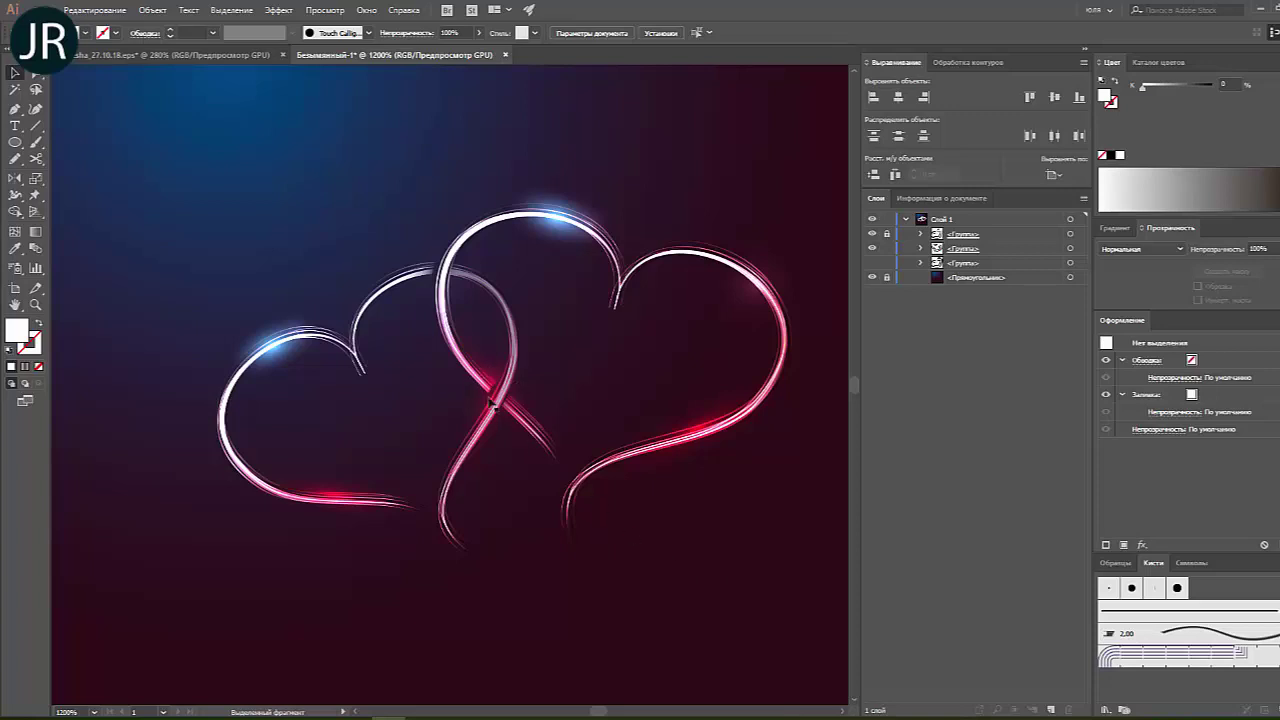
Step: Enter the second heart's opacity mask and zoom onto the ribbon crossing
left_click(1071, 250)
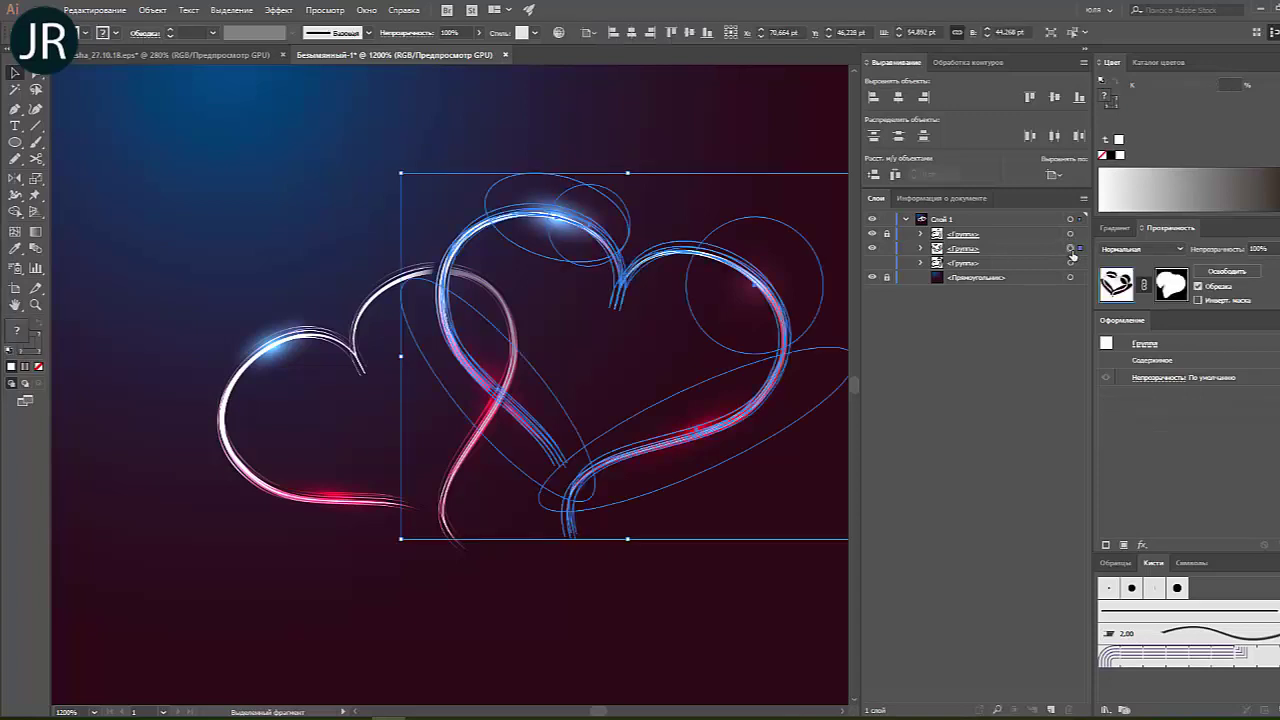
left_click(1173, 284)
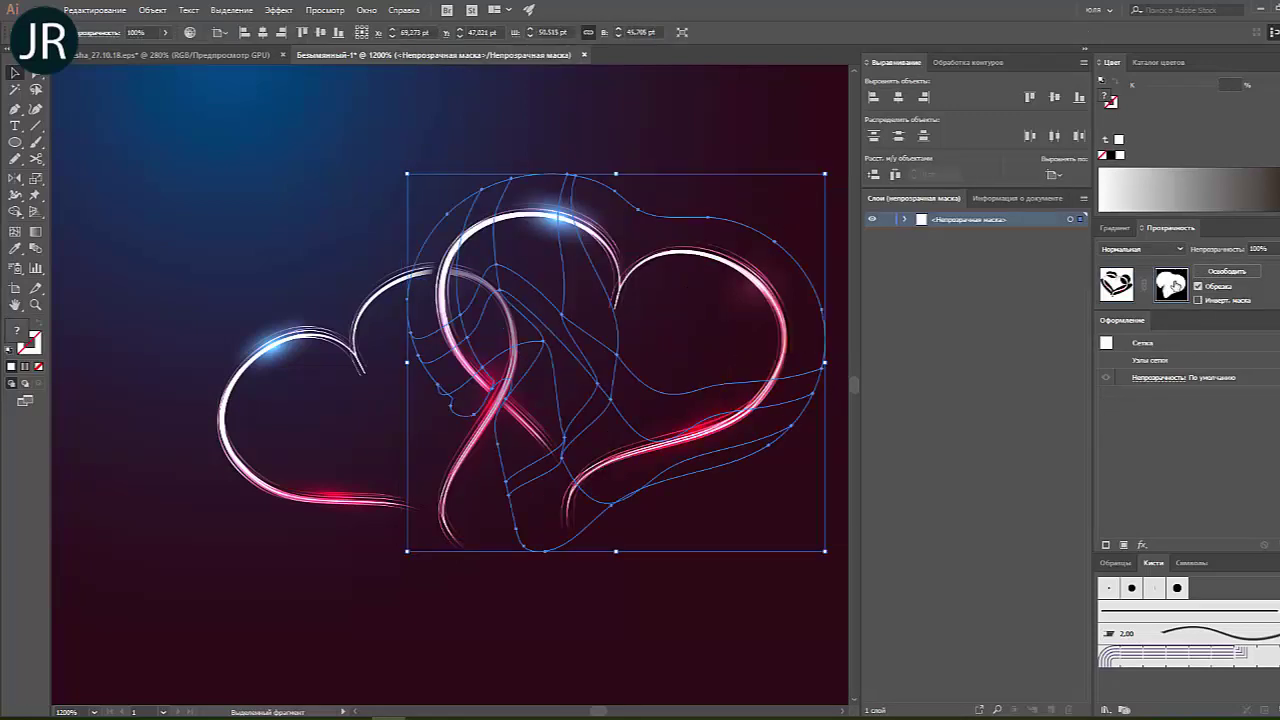
key("z")
mouse_move(520, 400)
left_mouse_down()
mouse_move(655, 447)
mouse_move(593, 413)
left_mouse_up()
key("a")
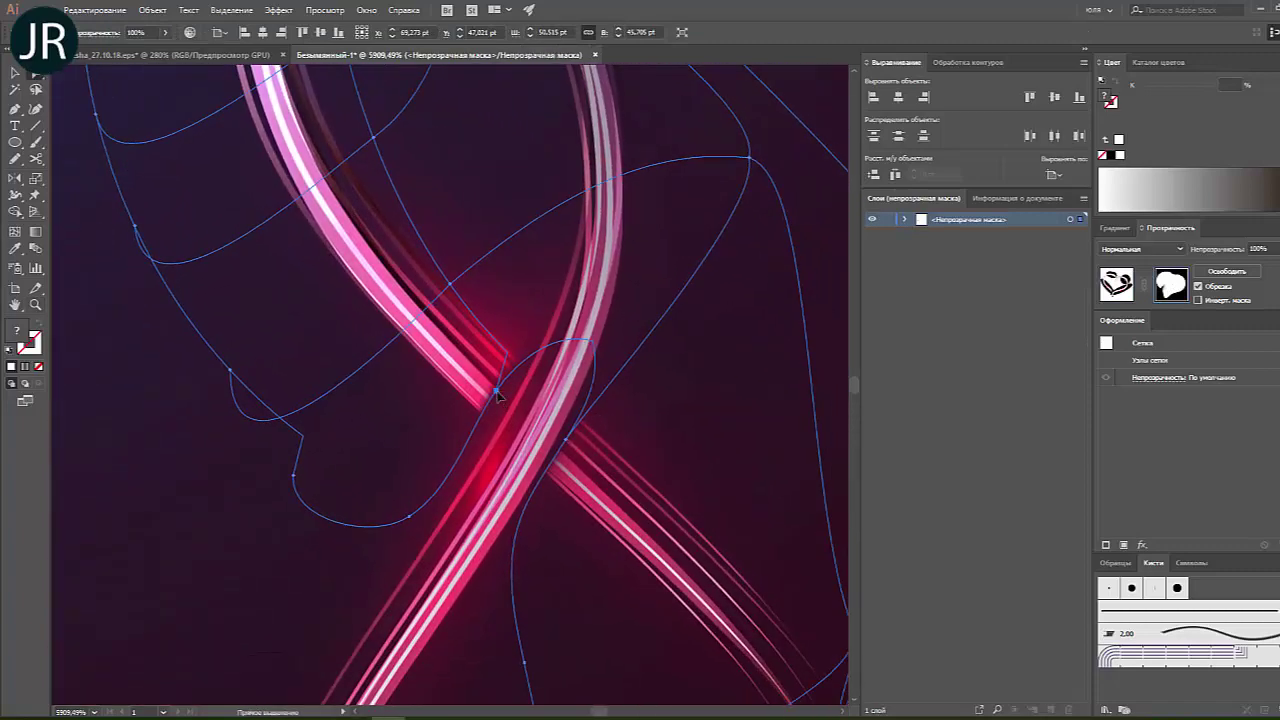
mouse_move(498, 397)
left_mouse_down()
mouse_move(530, 415)
mouse_move(533, 390)
mouse_move(515, 374)
left_mouse_up()
Step: Turn on snap to pixel and reposition mask mesh points around the crossing
left_click(330, 10)
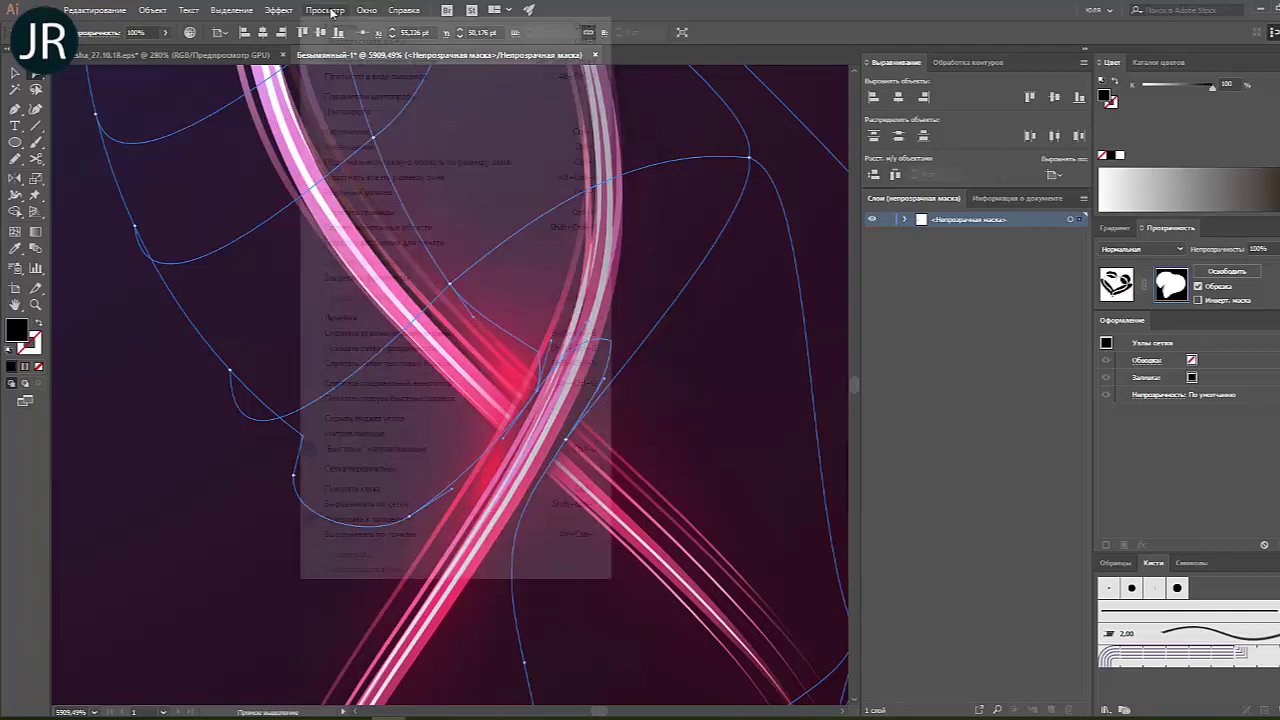
left_click(462, 494)
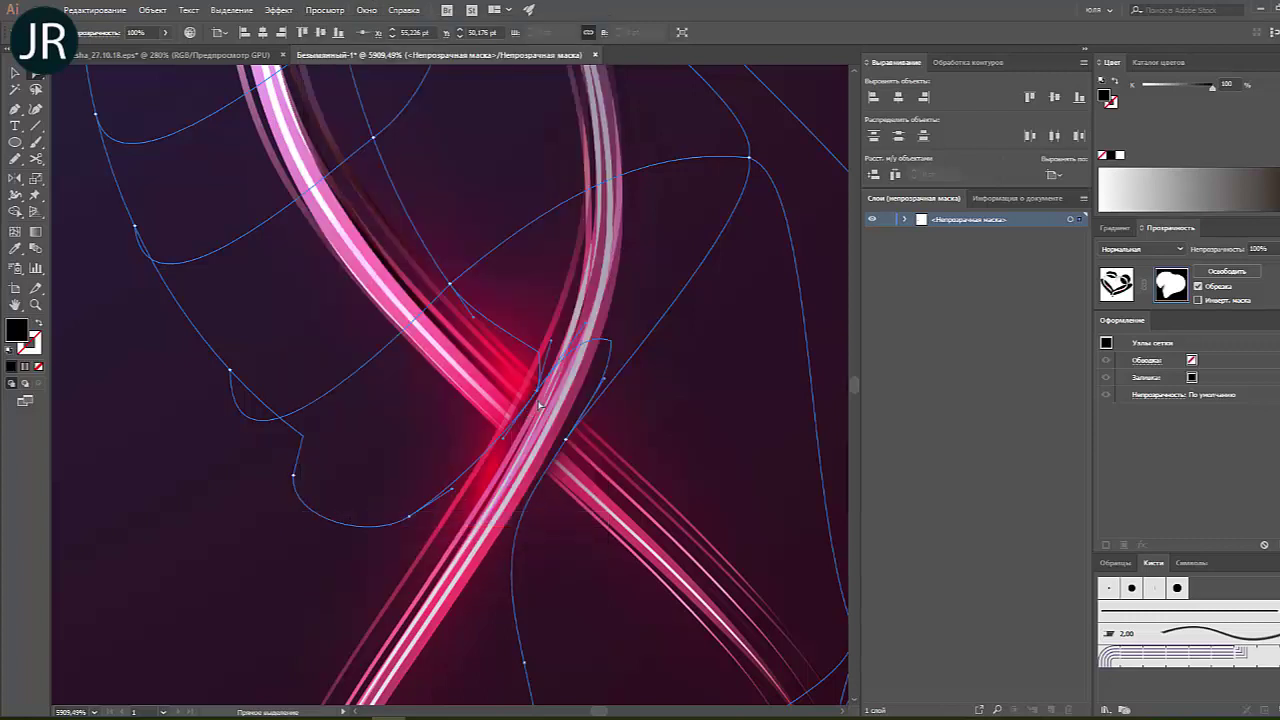
left_click_drag(540, 398, 528, 385)
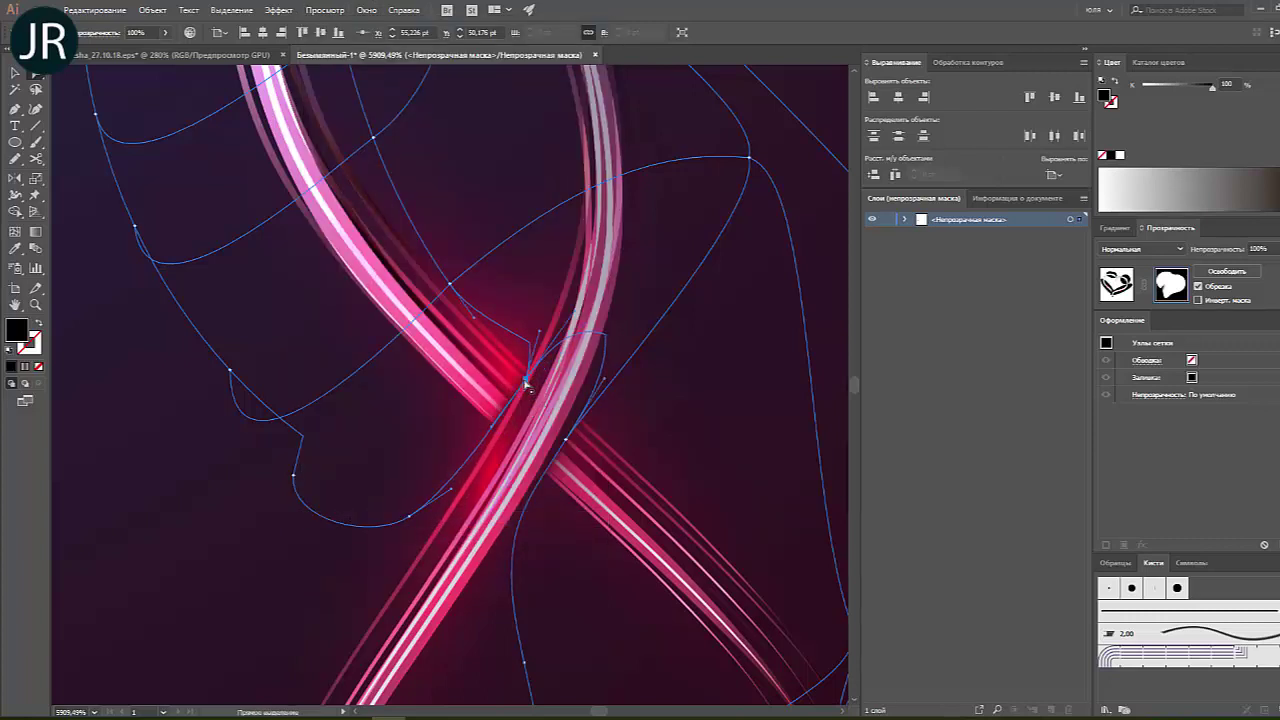
mouse_move(538, 338)
left_mouse_down()
mouse_move(545, 312)
mouse_move(500, 360)
left_mouse_up()
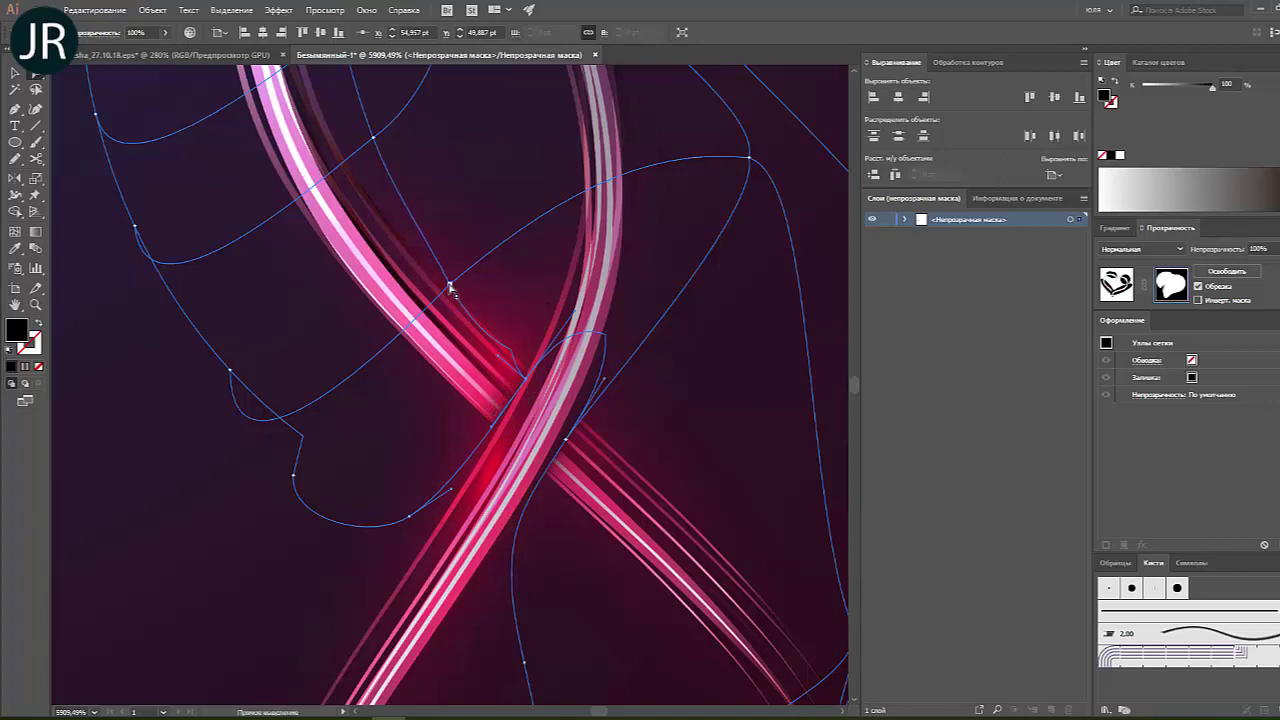
left_click_drag(451, 286, 411, 238)
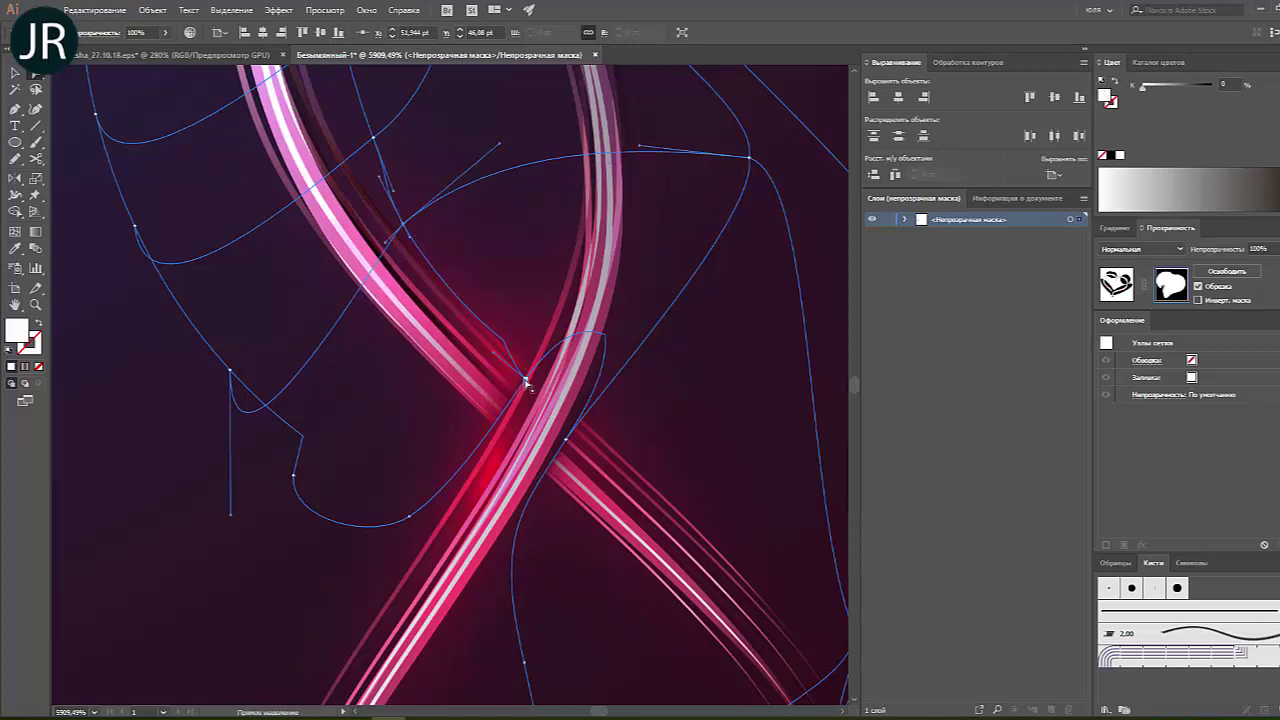
left_click_drag(527, 383, 529, 380)
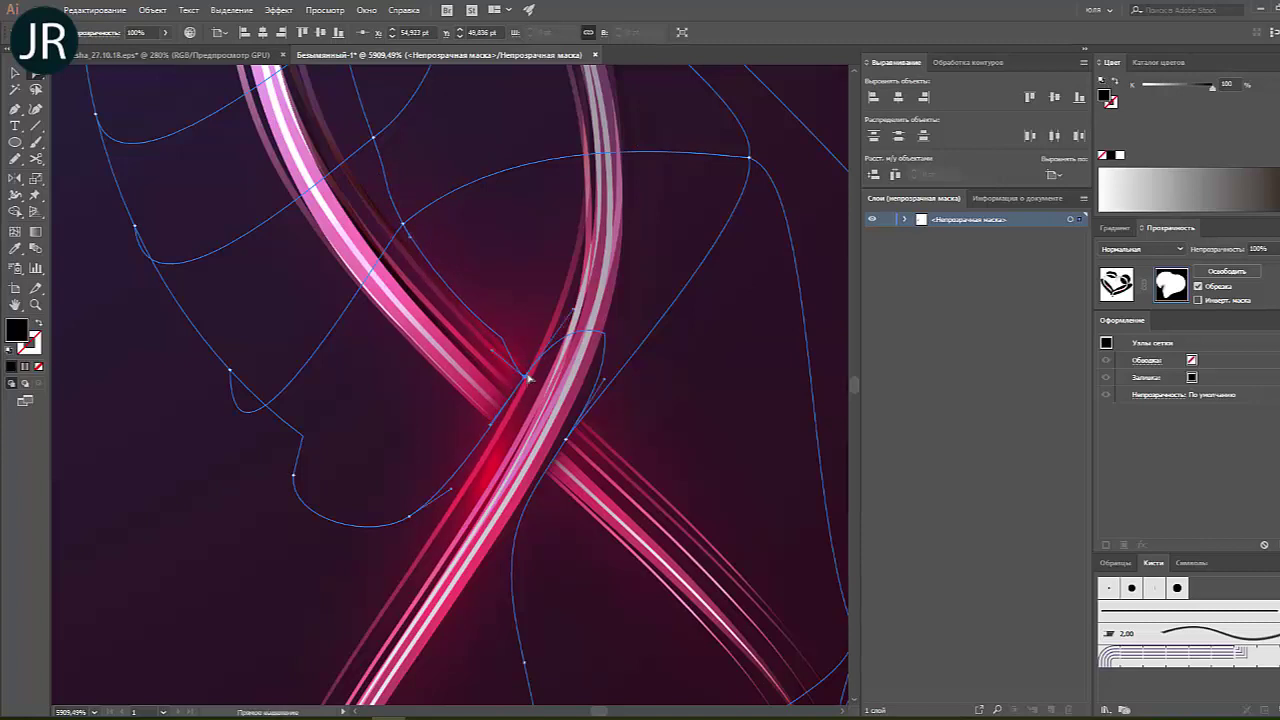
Step: Add a mask mesh point above the crossing, preview it, then reselect the mesh
left_click(16, 231)
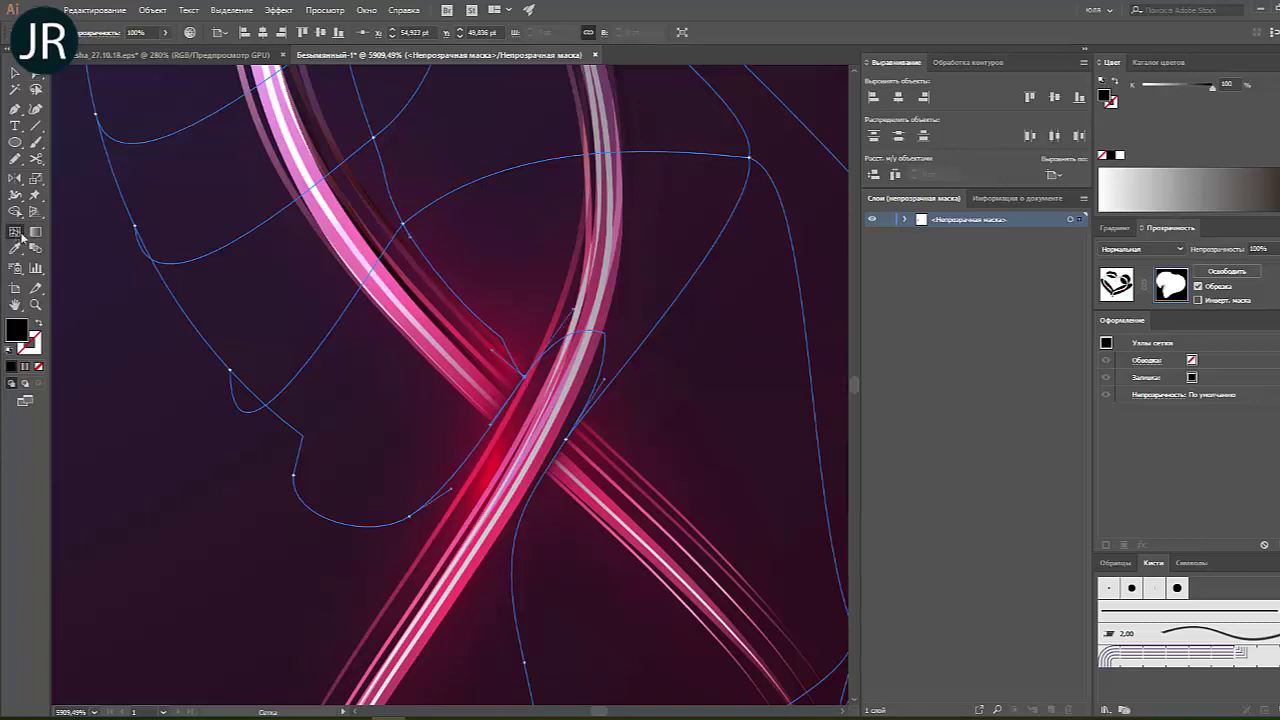
left_click(468, 302)
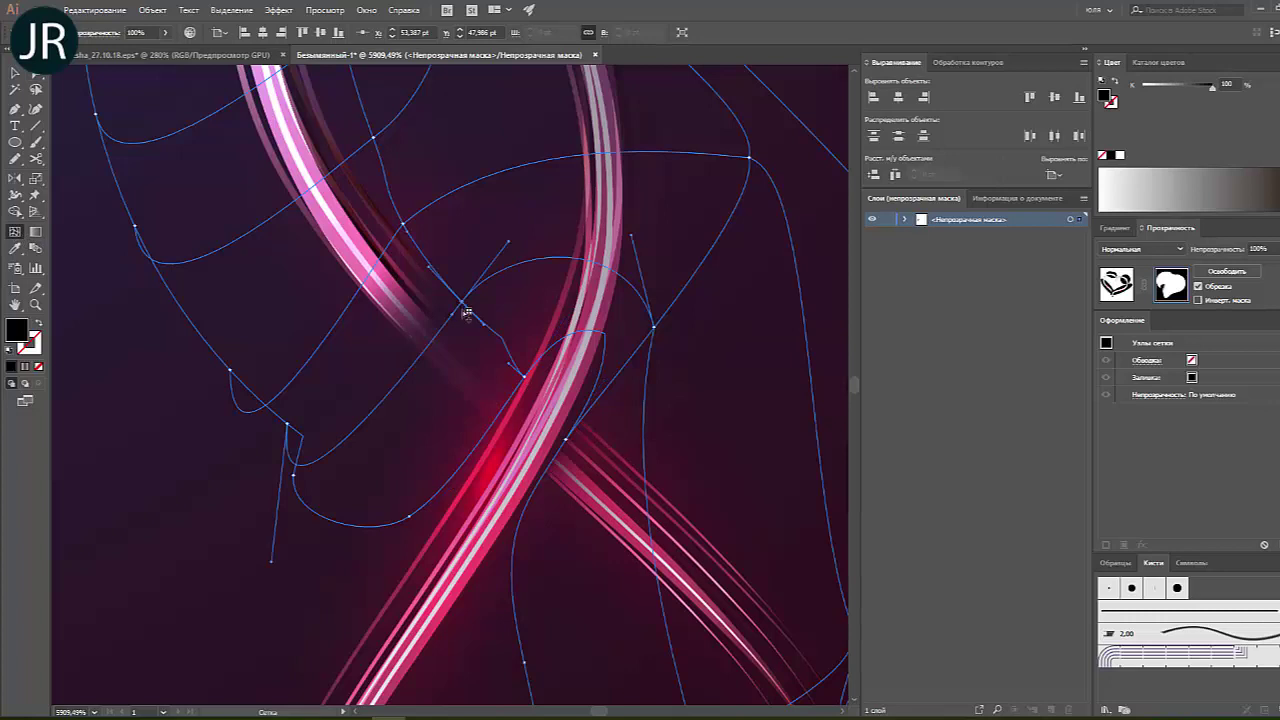
left_click(15, 72)
left_click(249, 318)
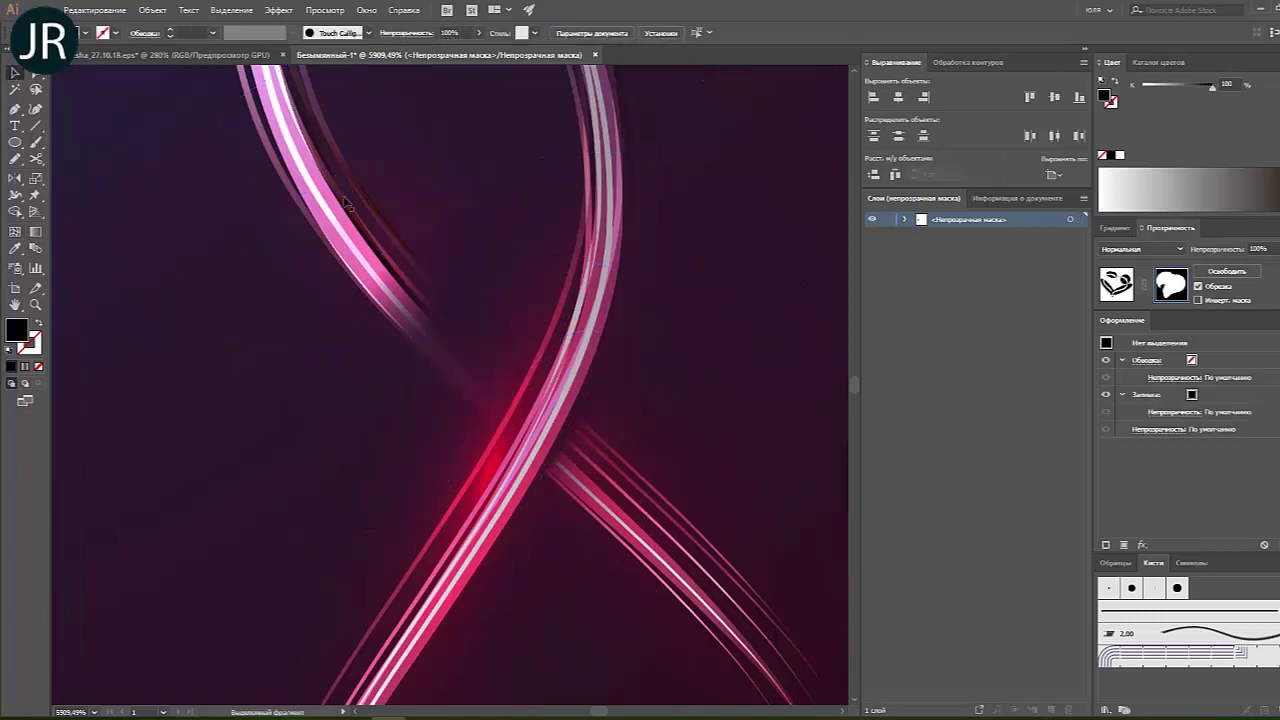
left_click(668, 521)
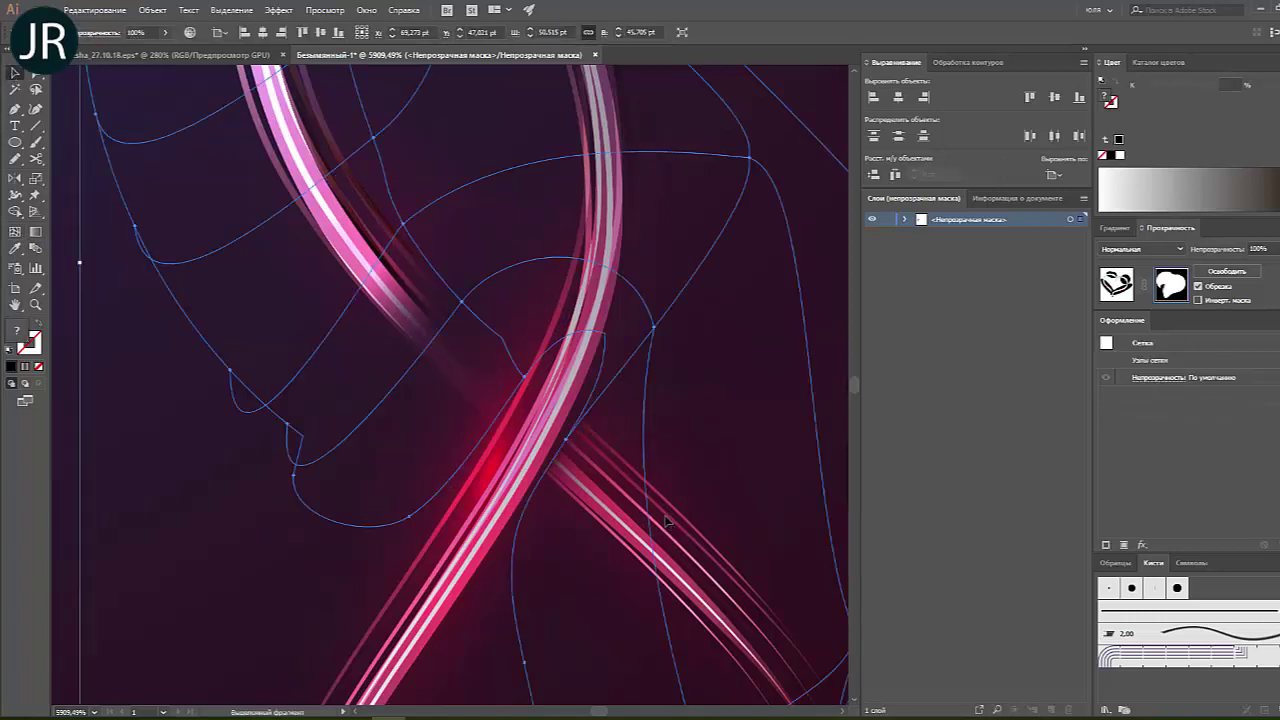
key("a")
scroll(663, 521, "down", 3)
scroll(664, 519, "up", 1)
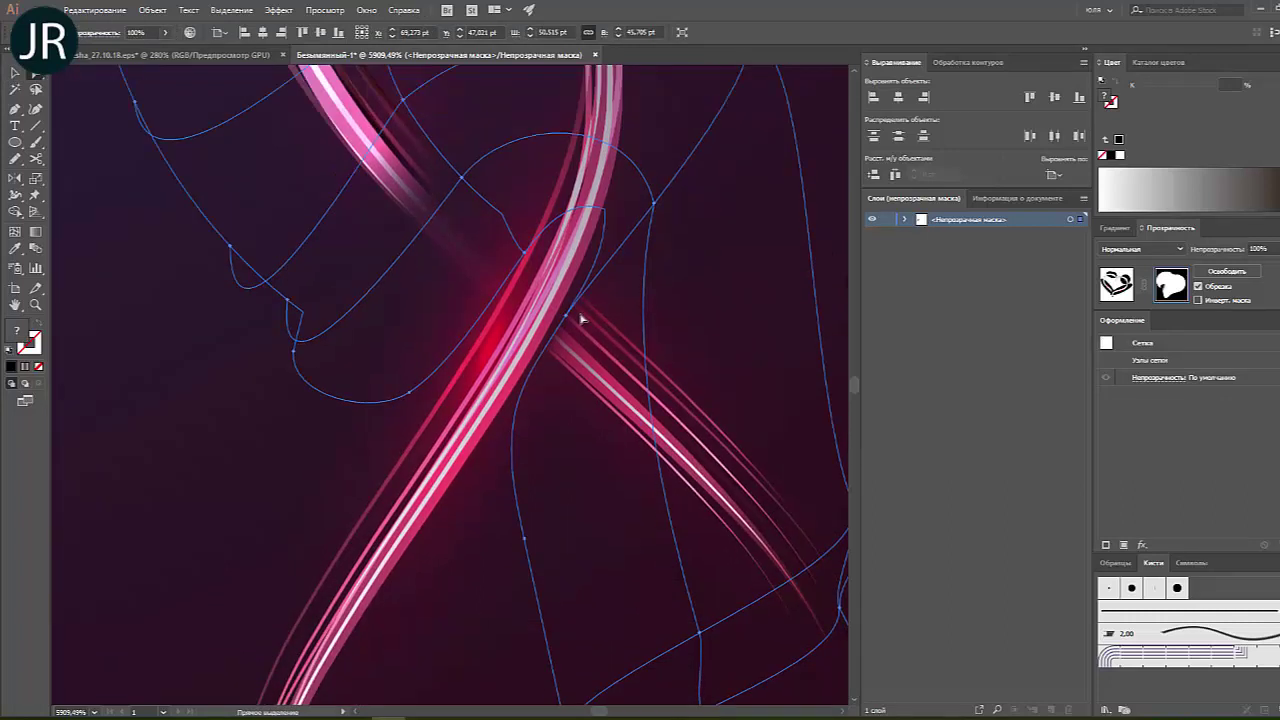
Step: Nudge a point below the crossing and add a 70% grey point on the lower ribbon
left_click(566, 318)
left_click_drag(566, 318, 562, 312)
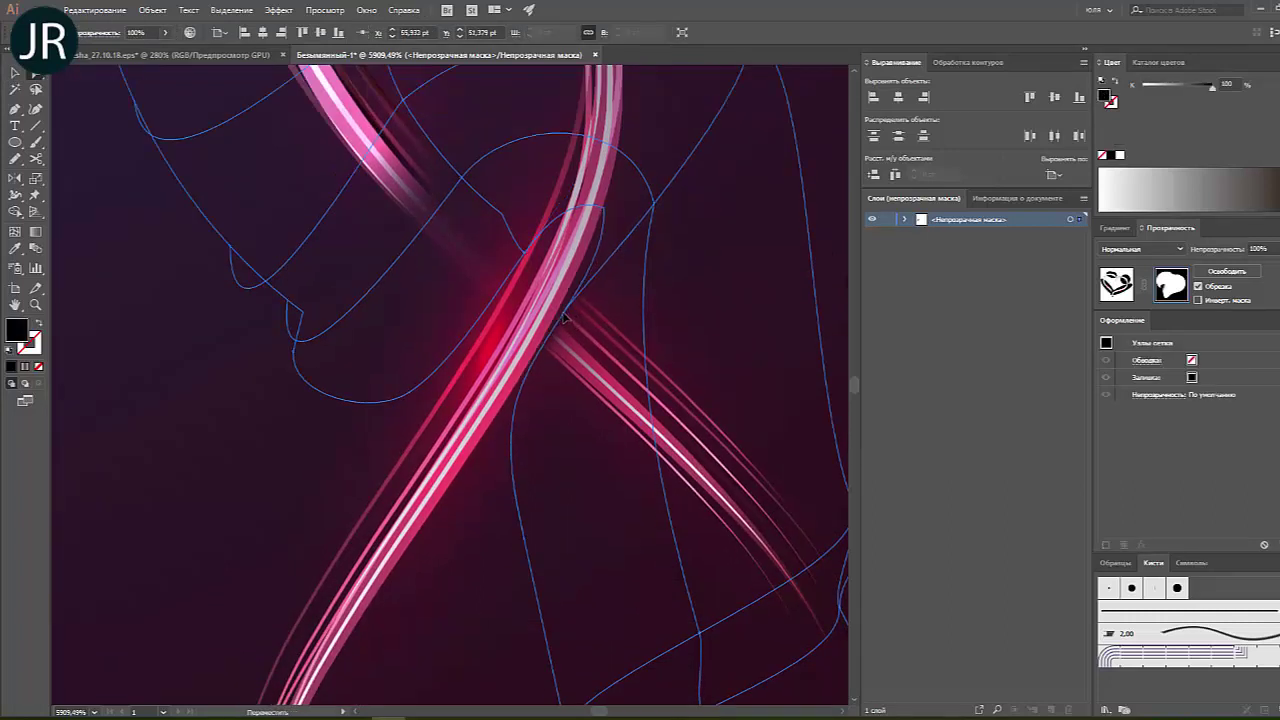
left_click_drag(601, 248, 599, 245)
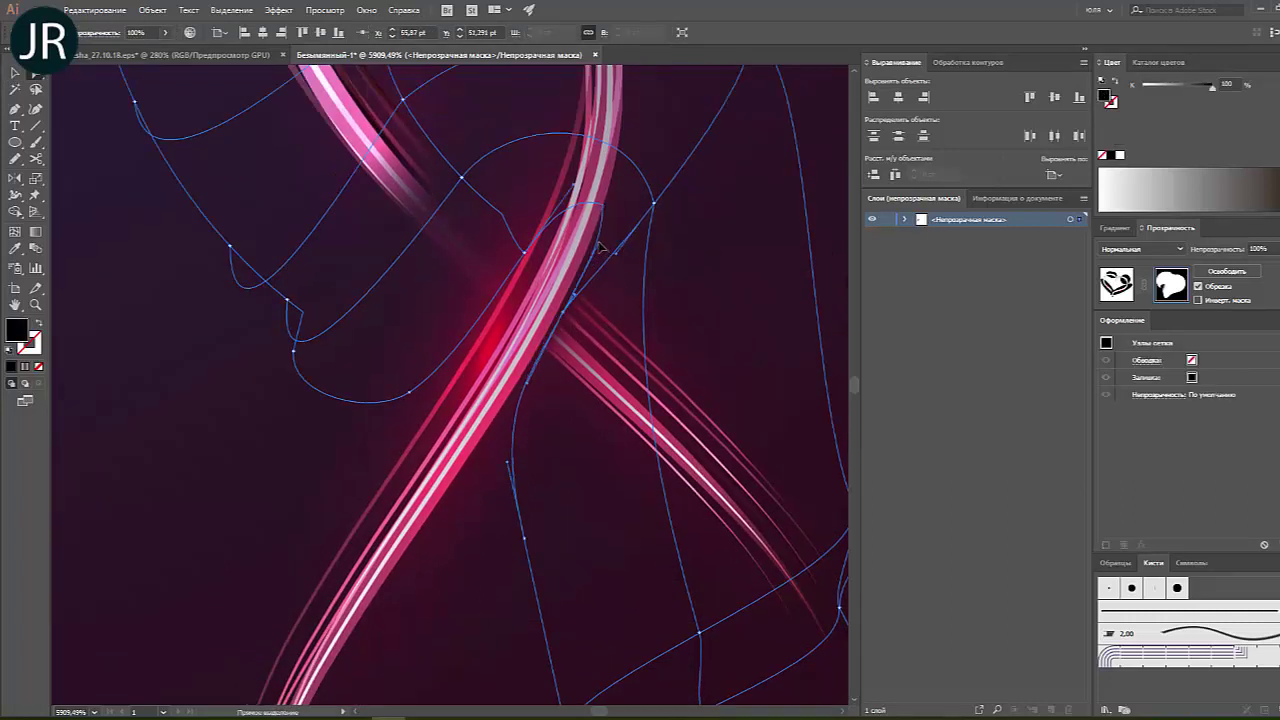
left_click(14, 231)
left_click(653, 404)
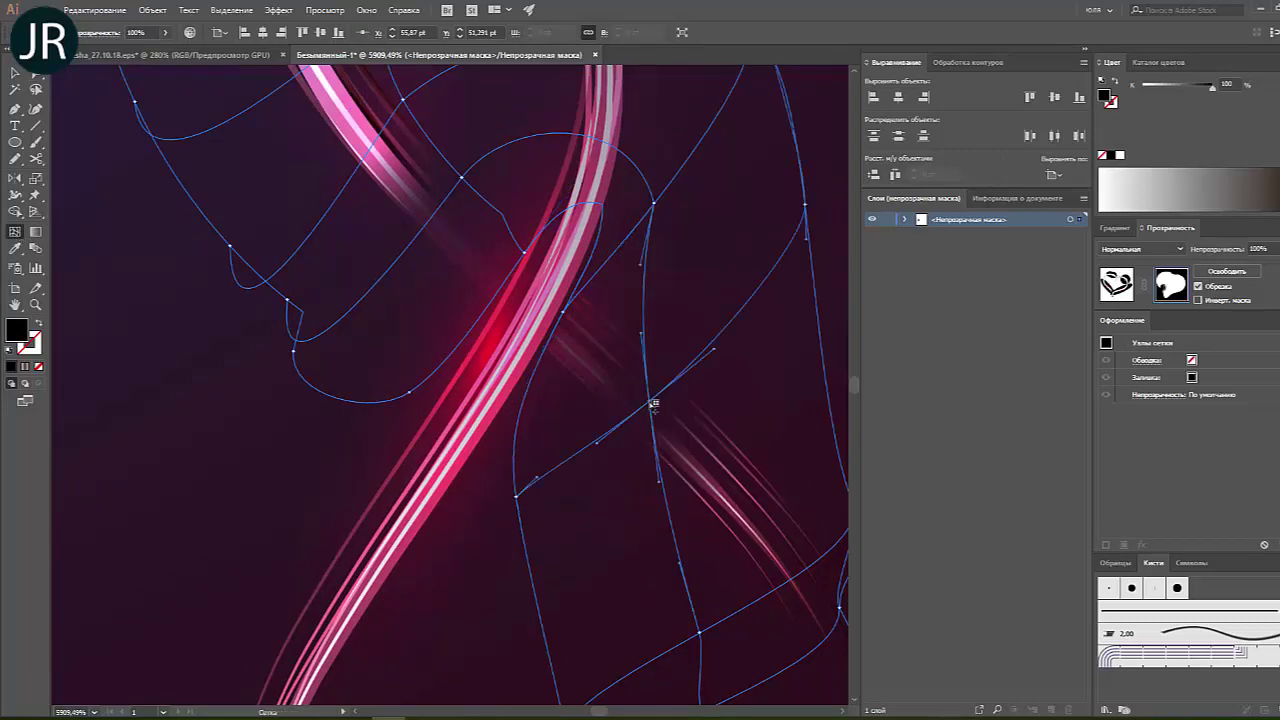
key("a")
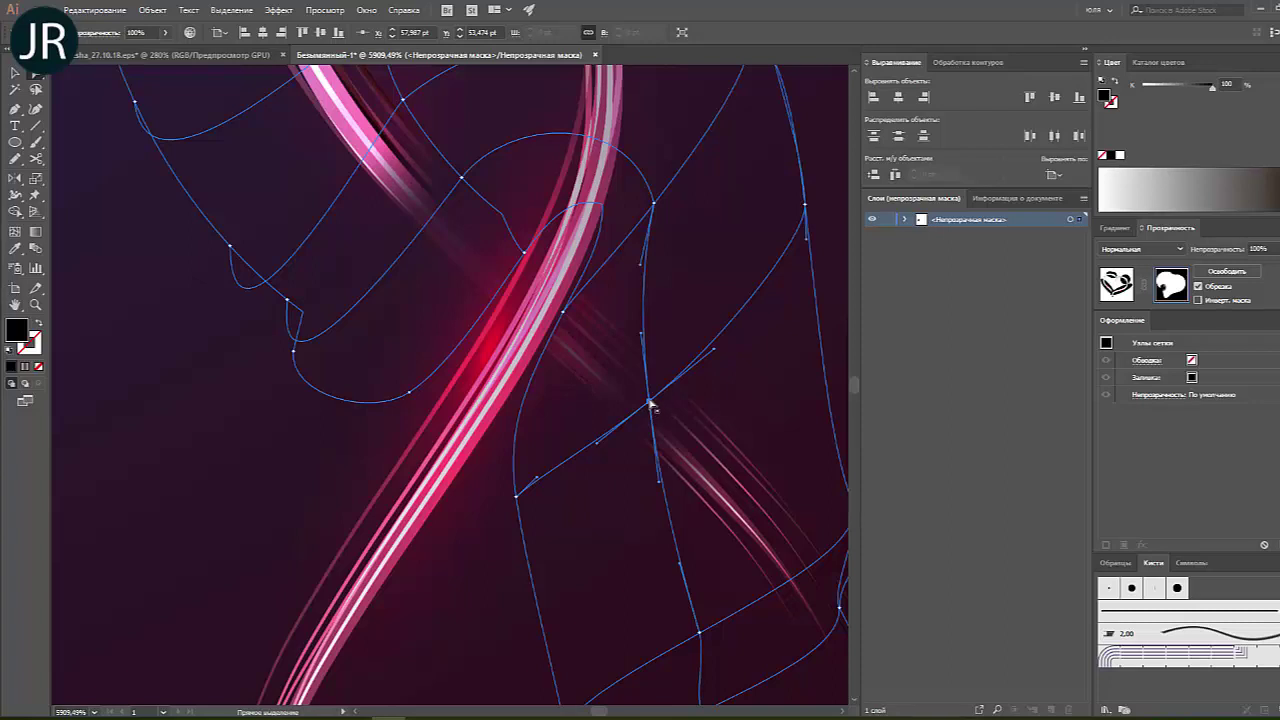
left_click_drag(1212, 88, 1192, 91)
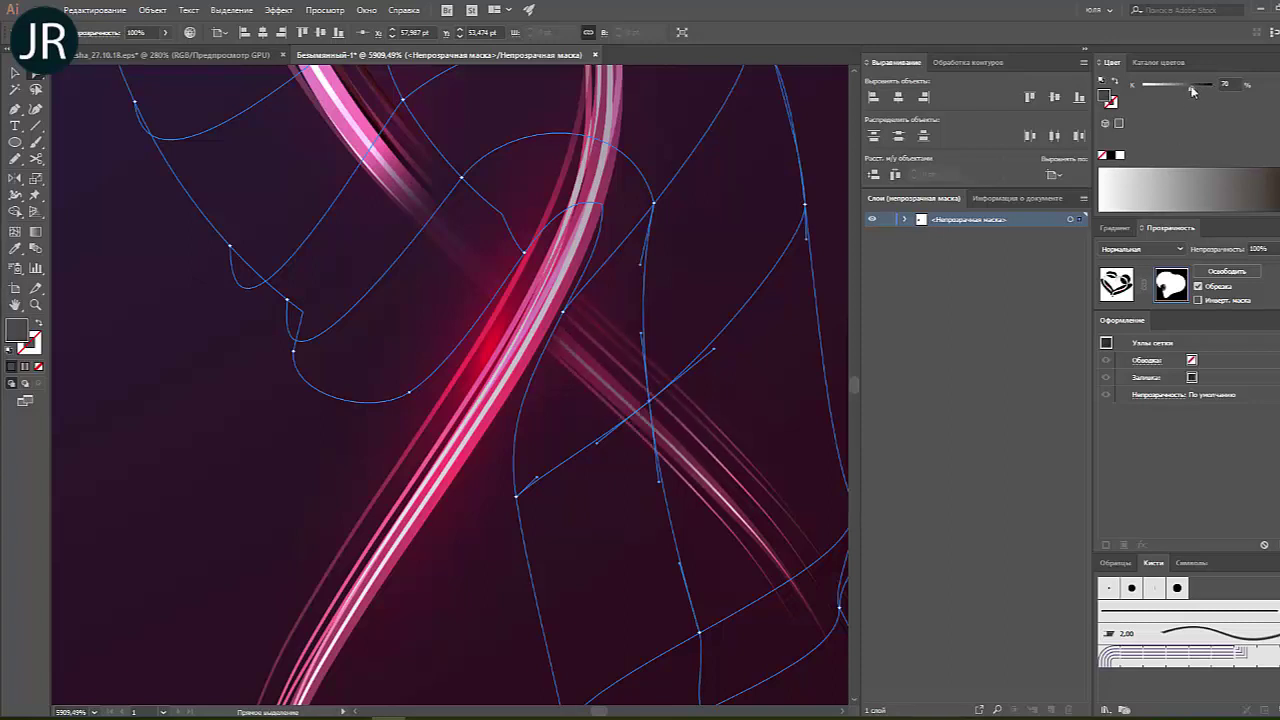
Step: Set a mesh point near the crossing to 87% grey and move it up-left
left_click(565, 318)
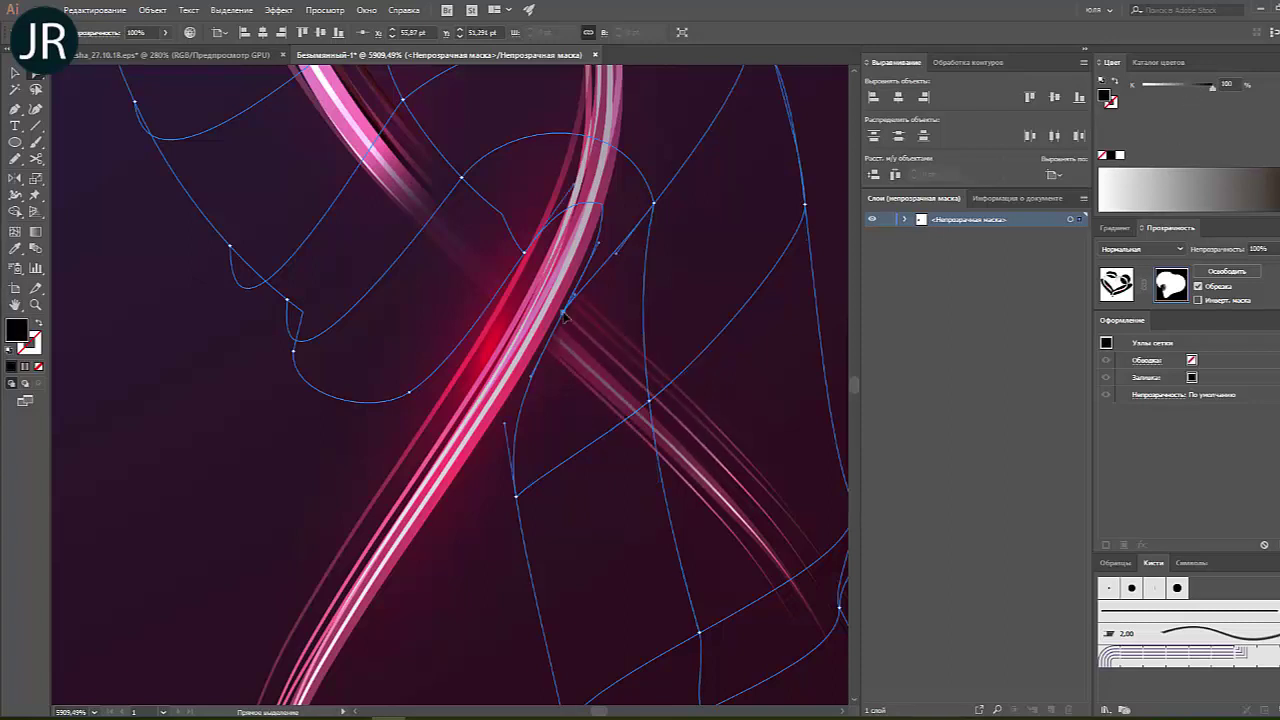
key("ctrl+z")
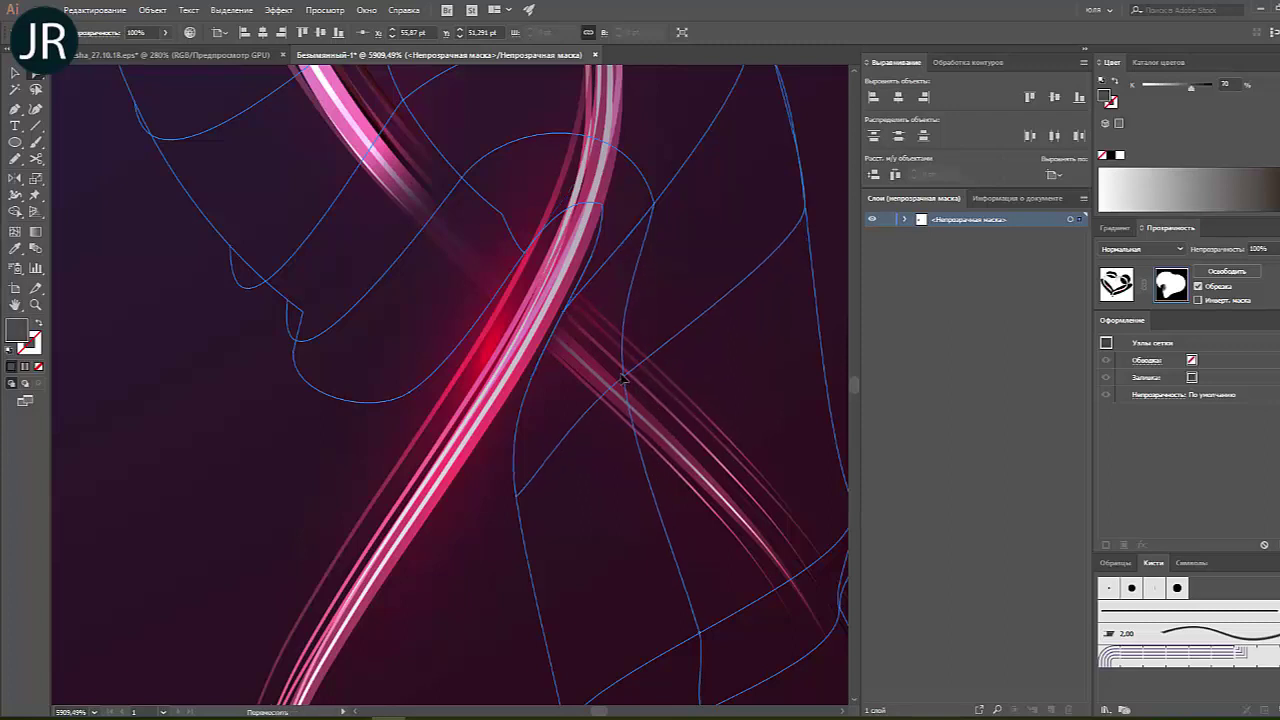
key("a")
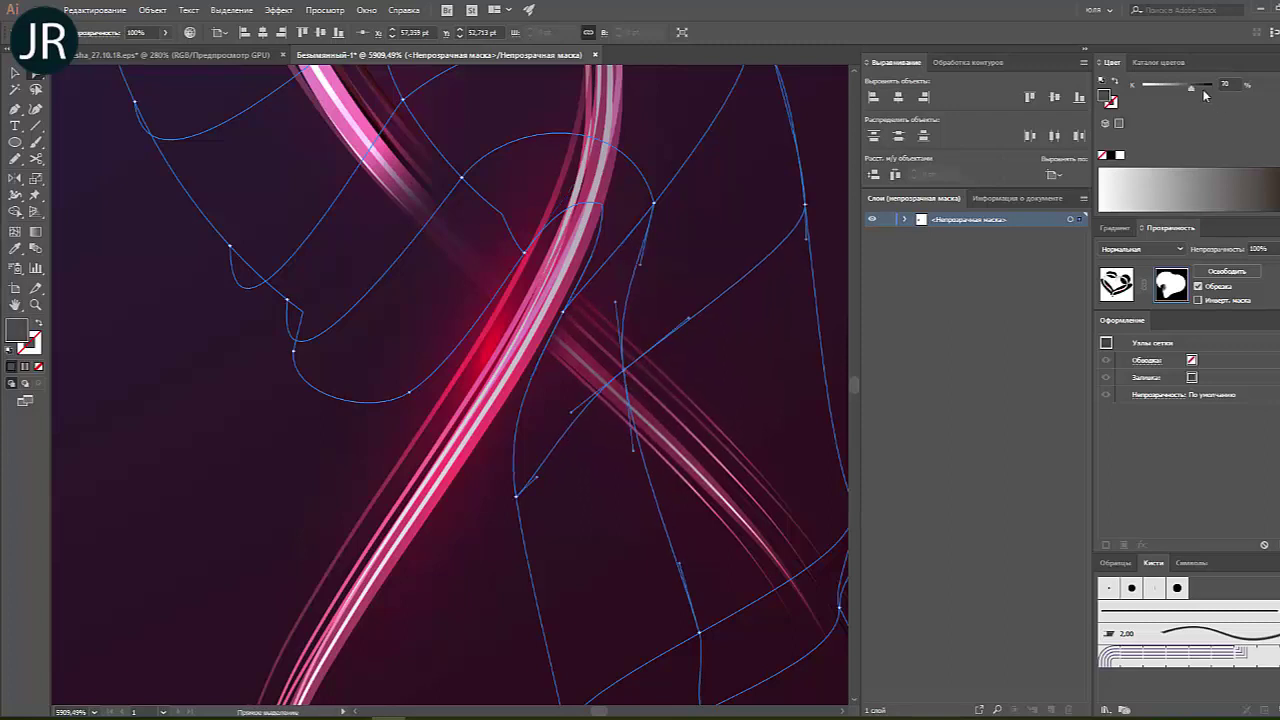
left_click(1205, 86)
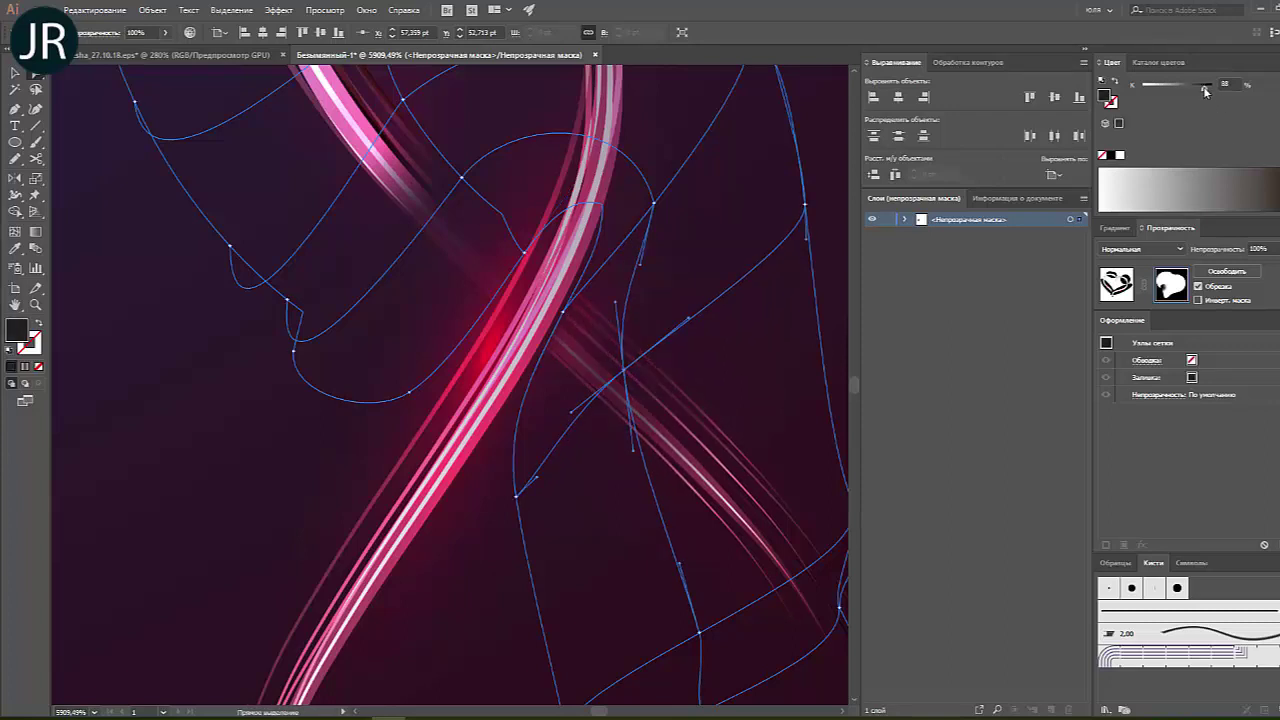
key("ctrl+minus")
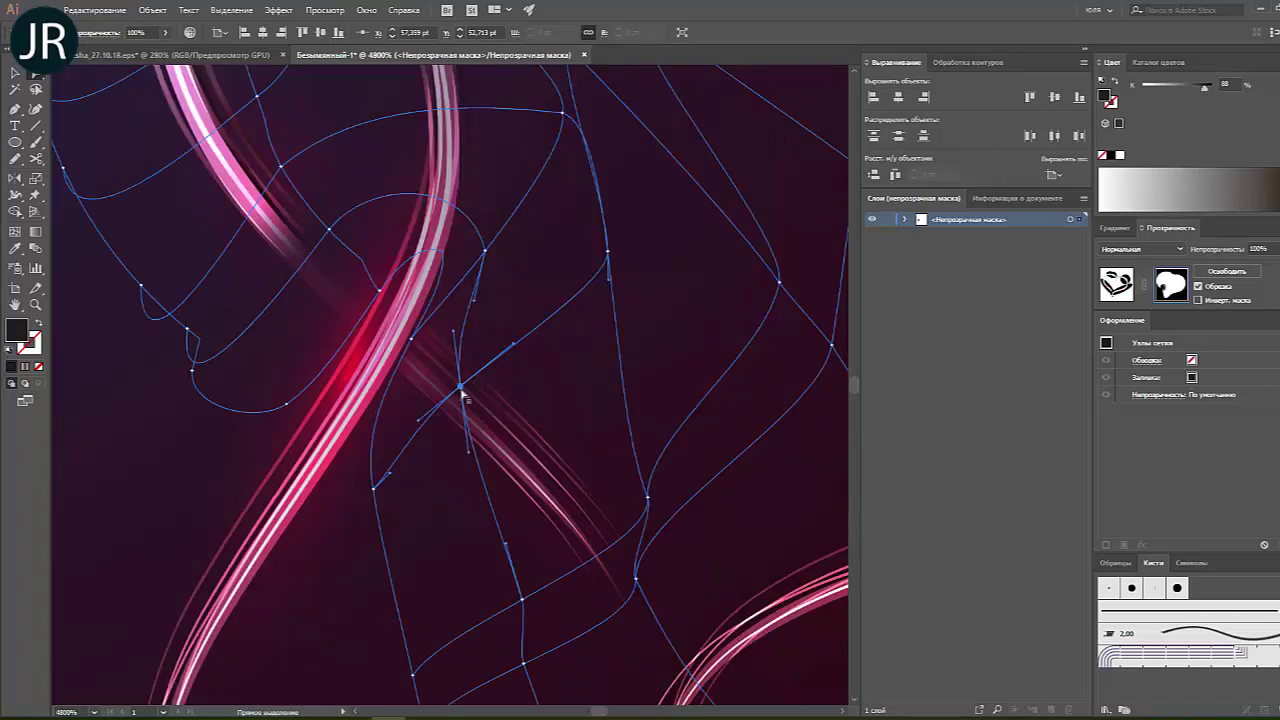
left_click_drag(460, 386, 441, 374)
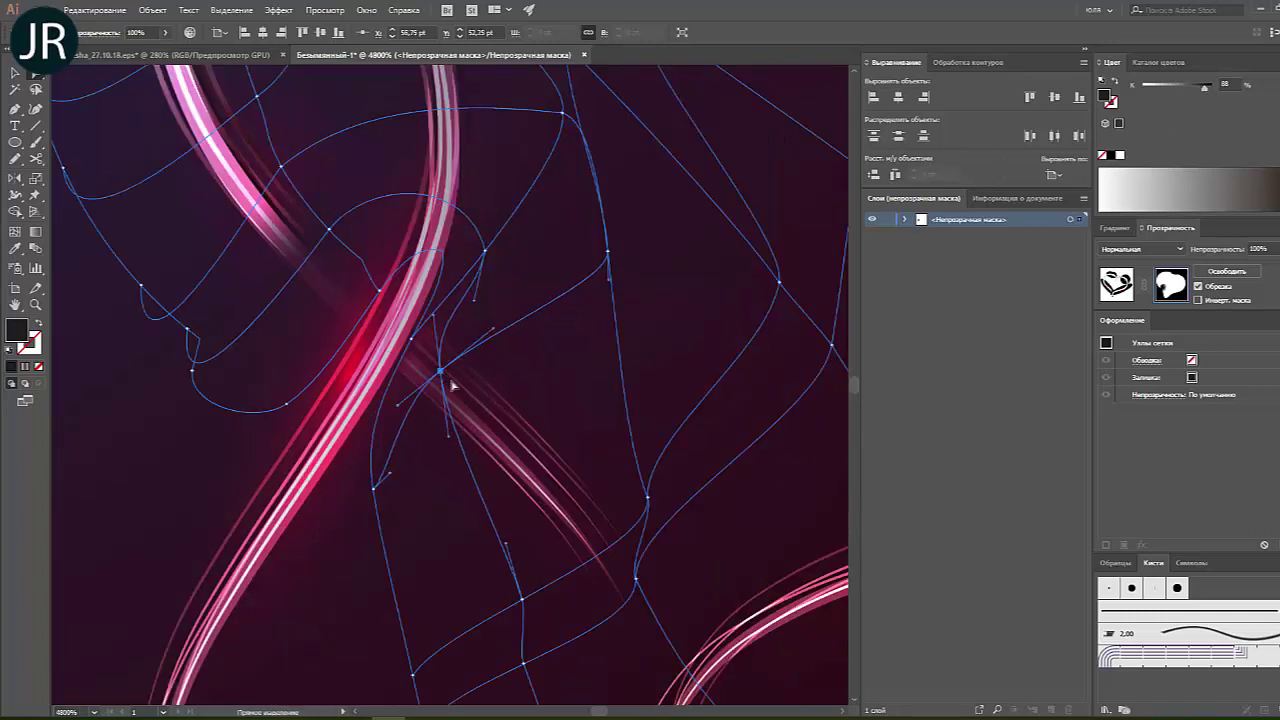
Step: Pull a lower mask point up-right, adjust left-strand nodes, then deselect
left_click(522, 601)
mouse_move(522, 601)
left_mouse_down()
mouse_move(648, 500)
mouse_move(617, 440)
left_mouse_up()
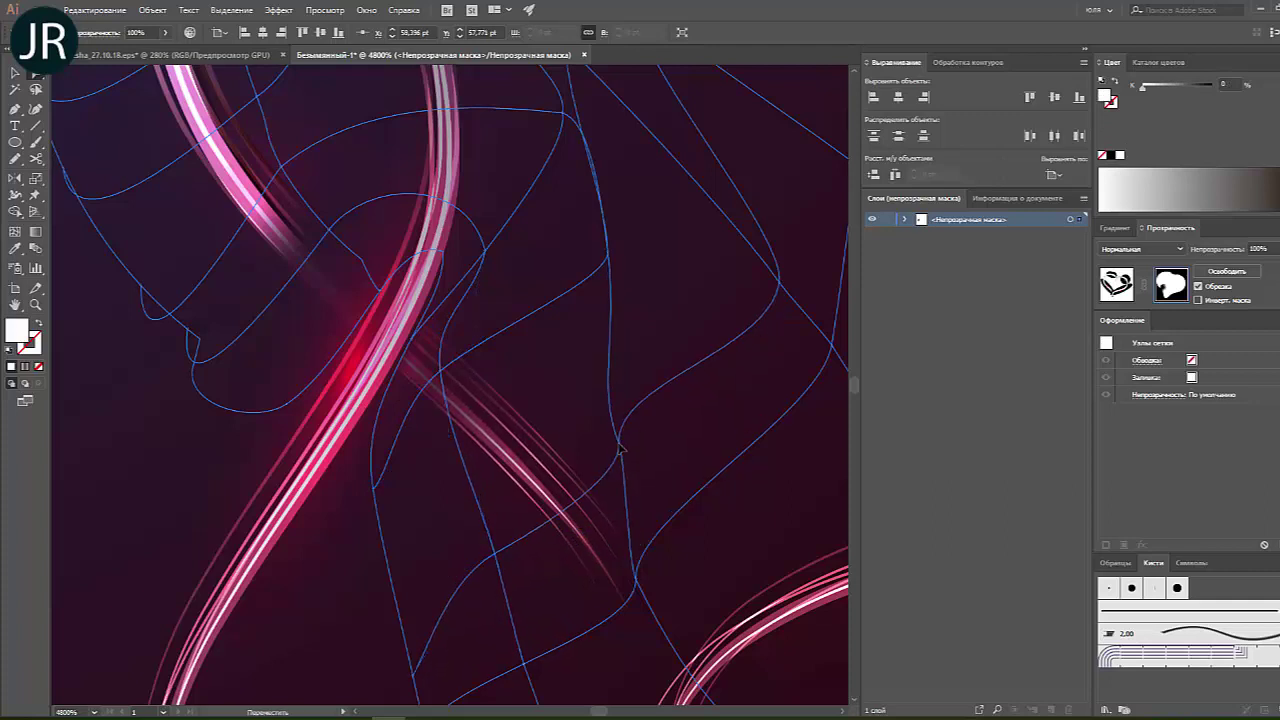
scroll(487, 400, "up", 2)
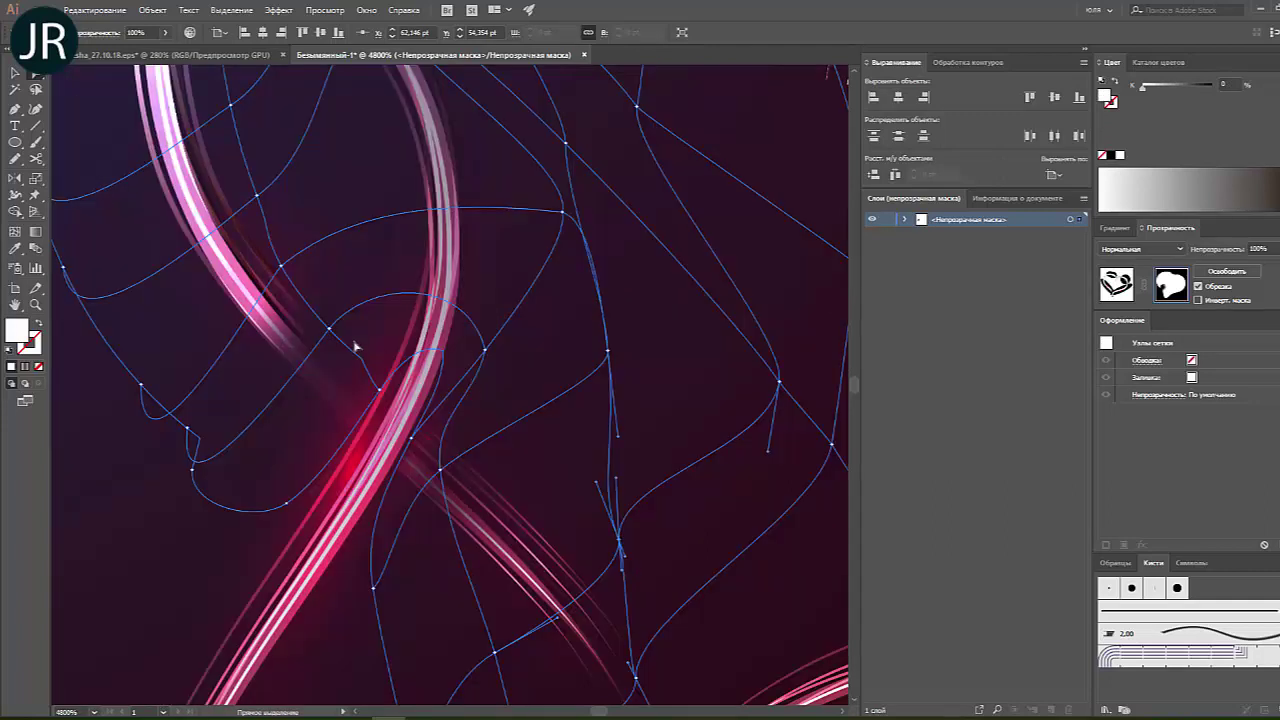
left_click_drag(281, 268, 276, 257)
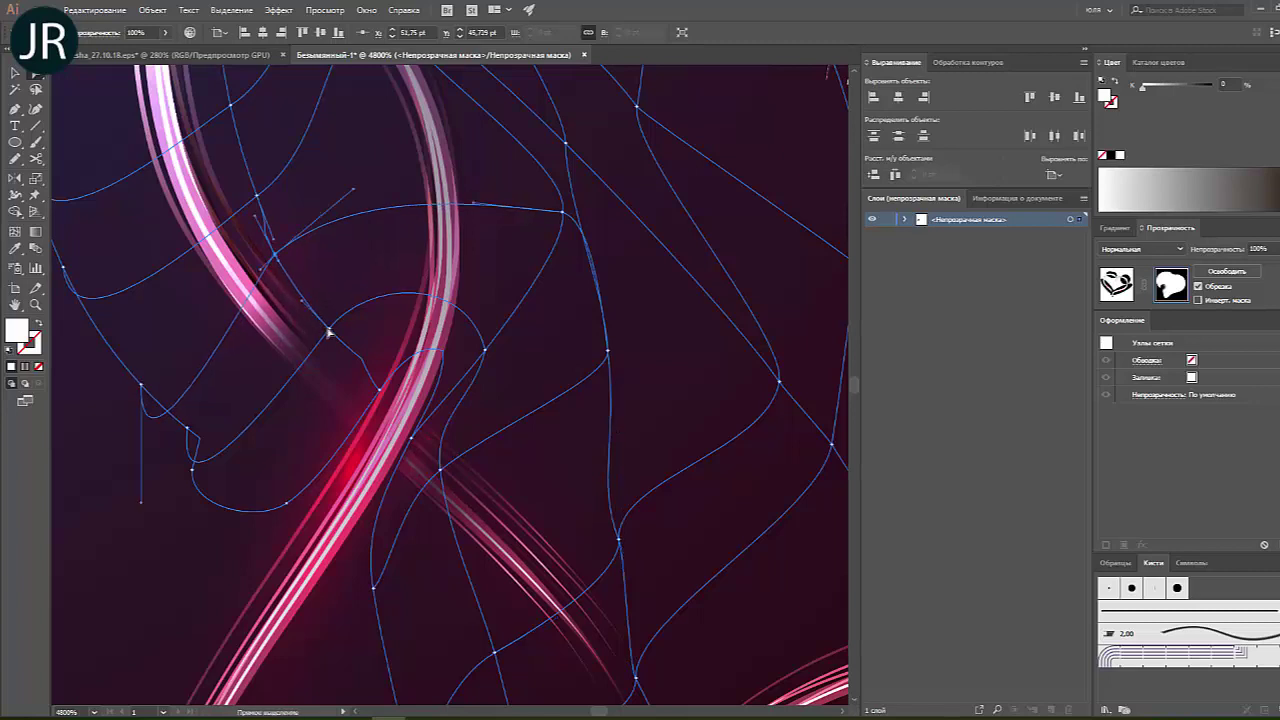
left_click_drag(329, 328, 319, 320)
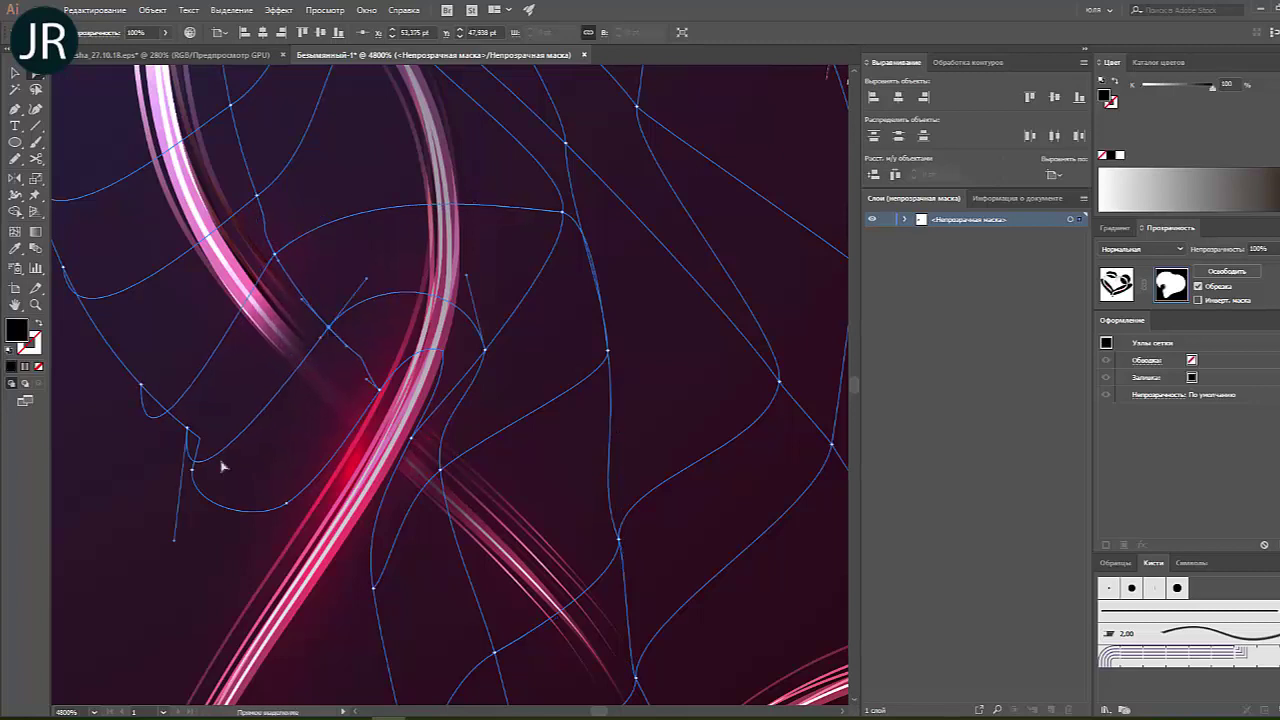
left_click(145, 540)
Step: Set a mask mesh point to 90% grey and finish editing the opacity mask
key("ctrl+0")
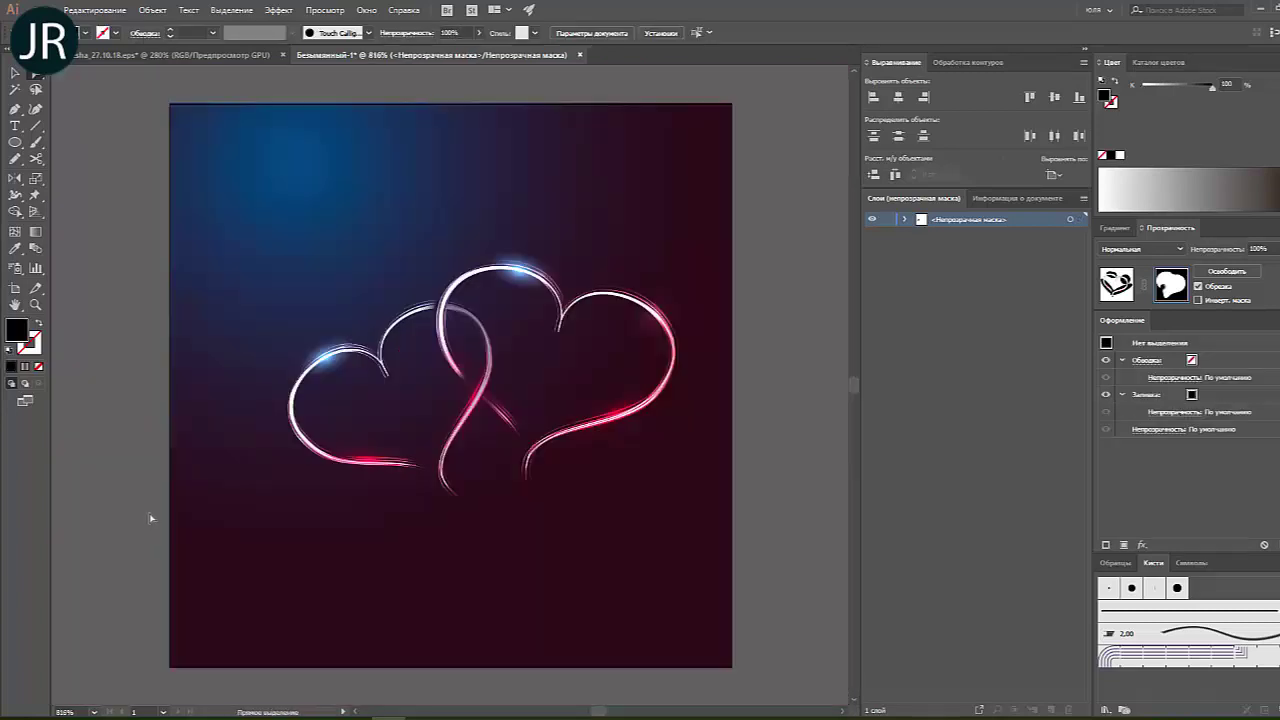
key("ctrl+plus")
key("ctrl+plus")
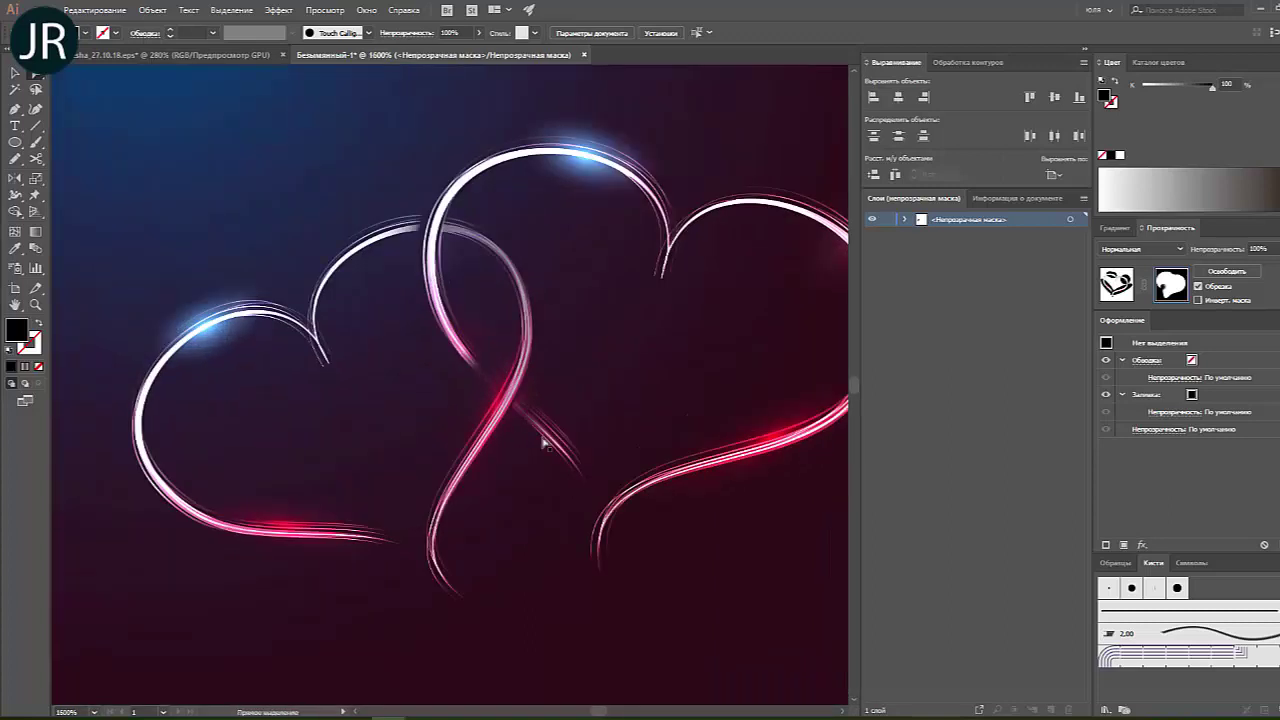
left_click(491, 365)
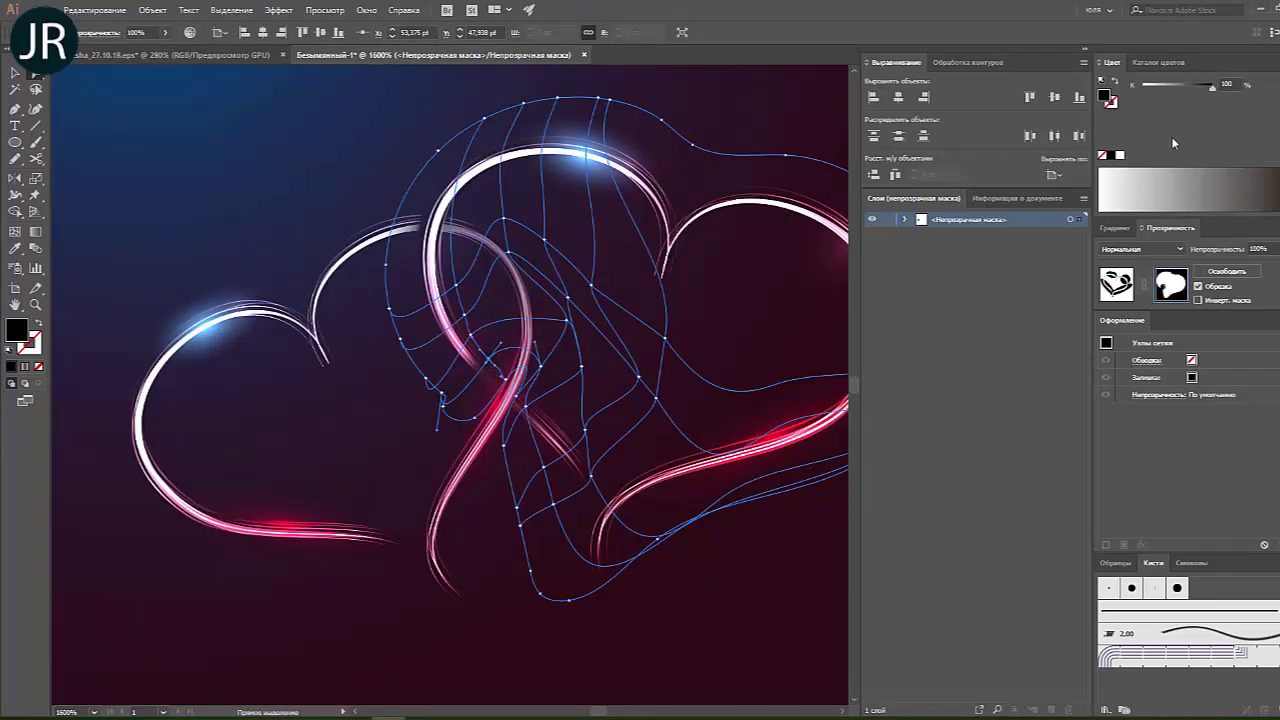
left_click_drag(1213, 91, 1207, 91)
left_click(1116, 284)
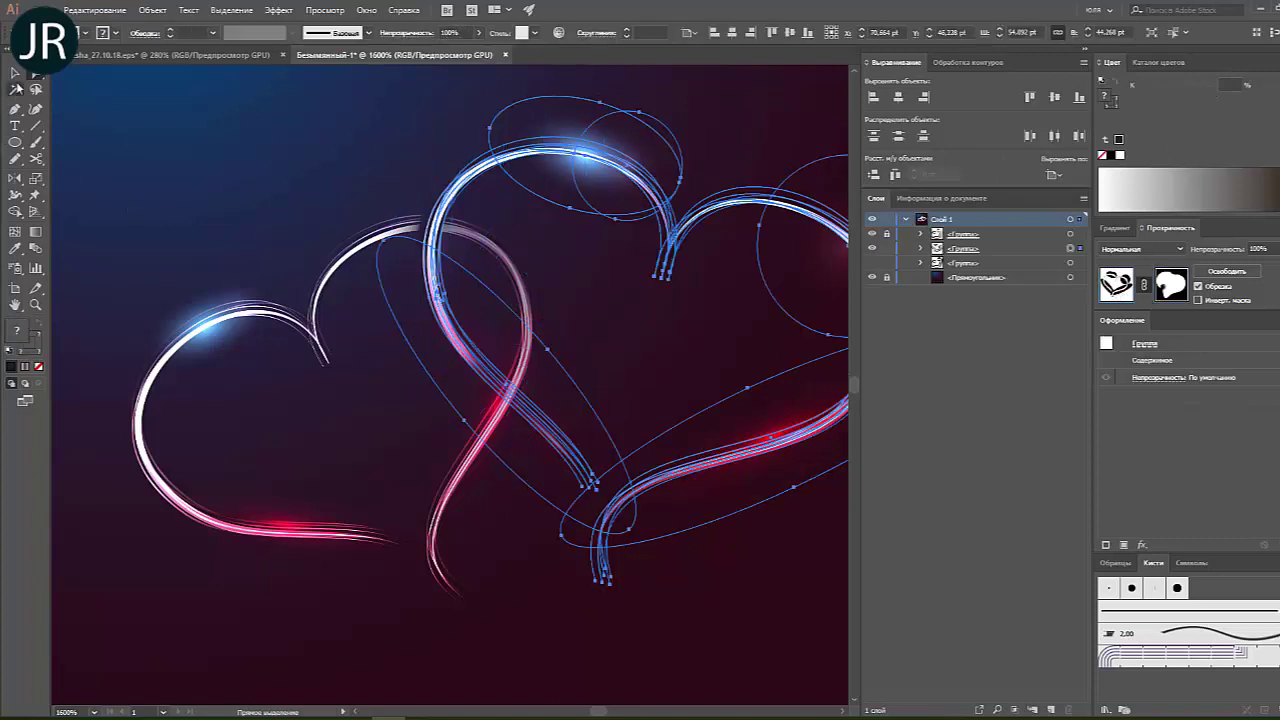
Step: Marquee-select both heart groups and drag them up and to the left
left_click(15, 73)
left_click(113, 120)
key("ctrl+0")
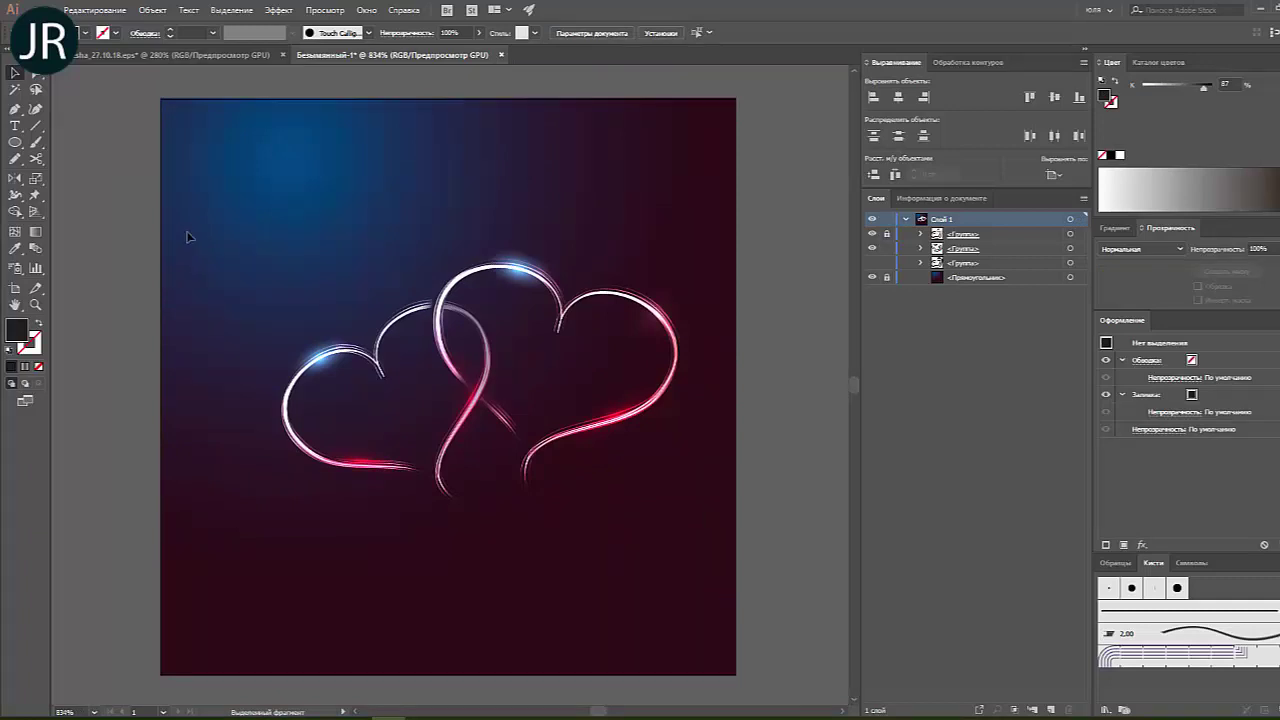
left_click_drag(186, 236, 686, 552)
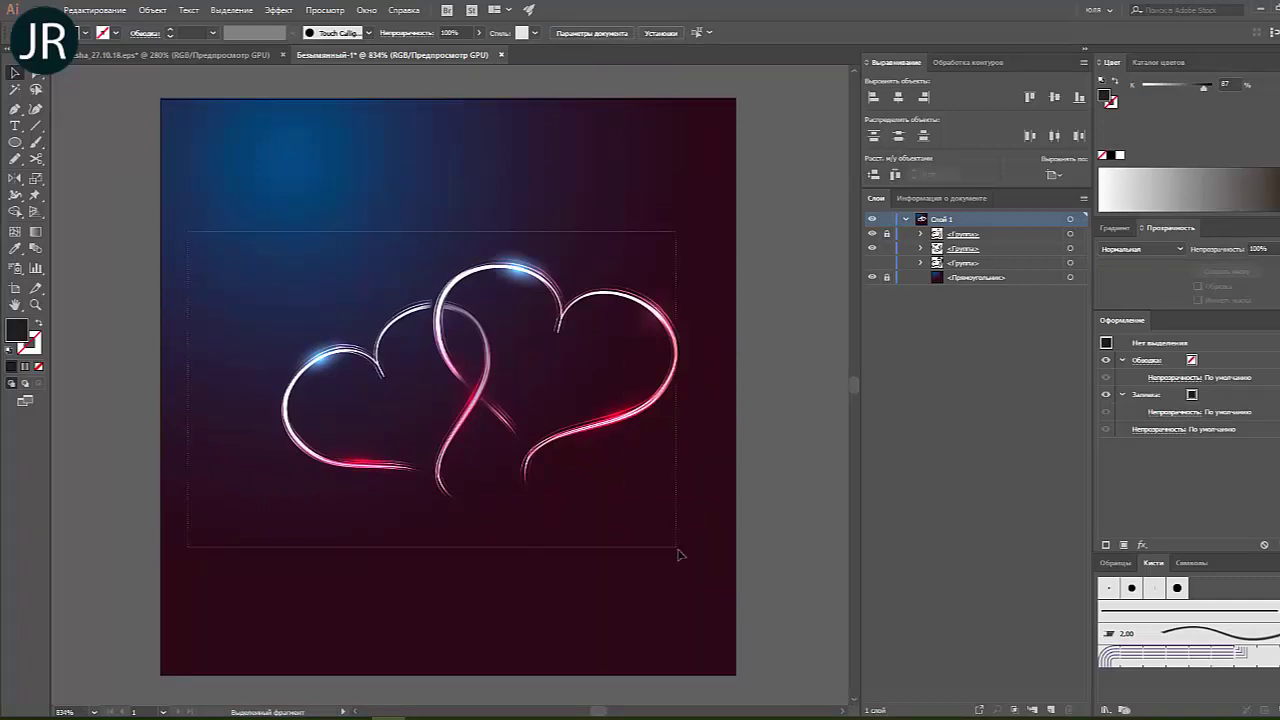
left_click(835, 252)
left_click_drag(740, 510, 270, 232)
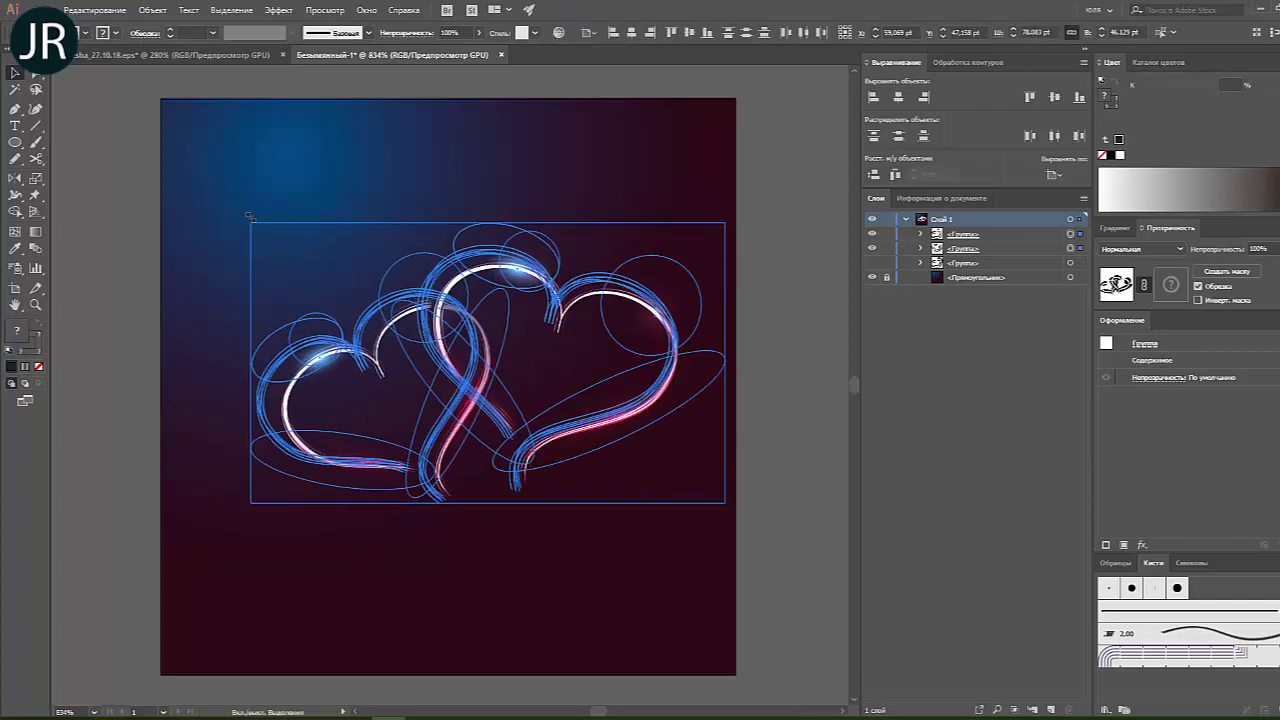
mouse_move(725, 502)
left_mouse_down()
mouse_move(709, 461)
mouse_move(771, 508)
left_mouse_up()
left_click(771, 508)
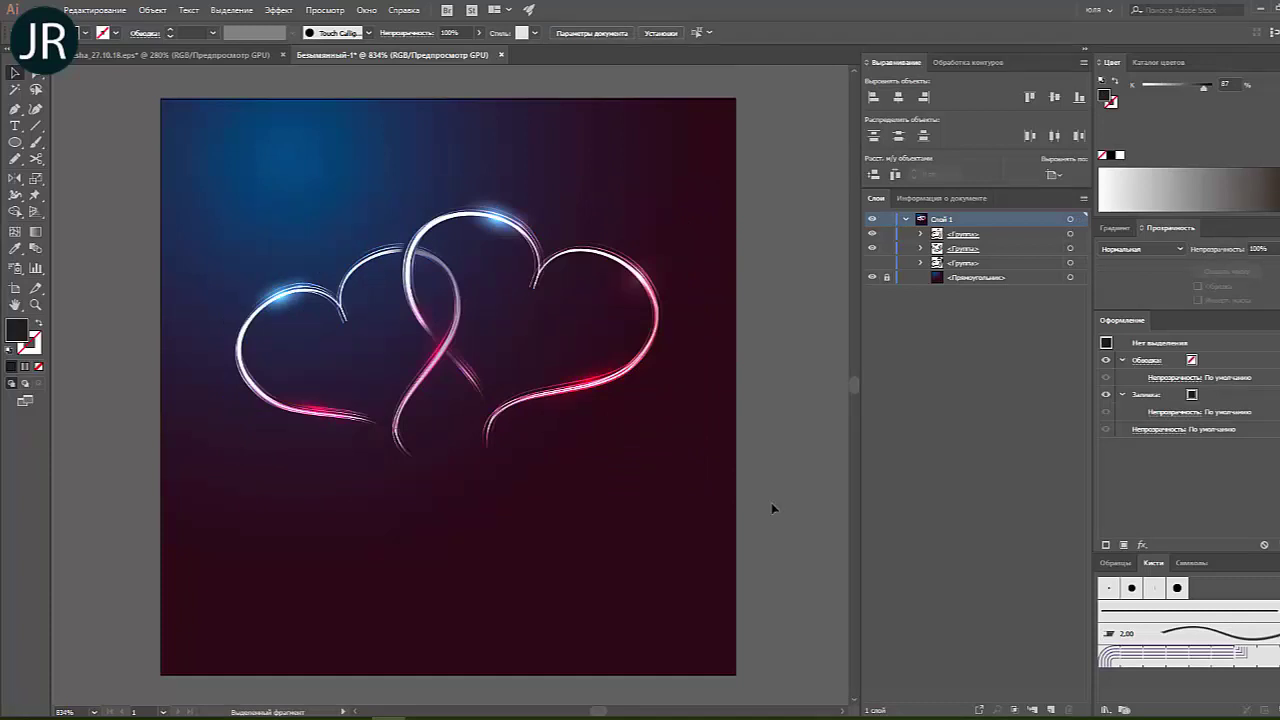
left_click(286, 305)
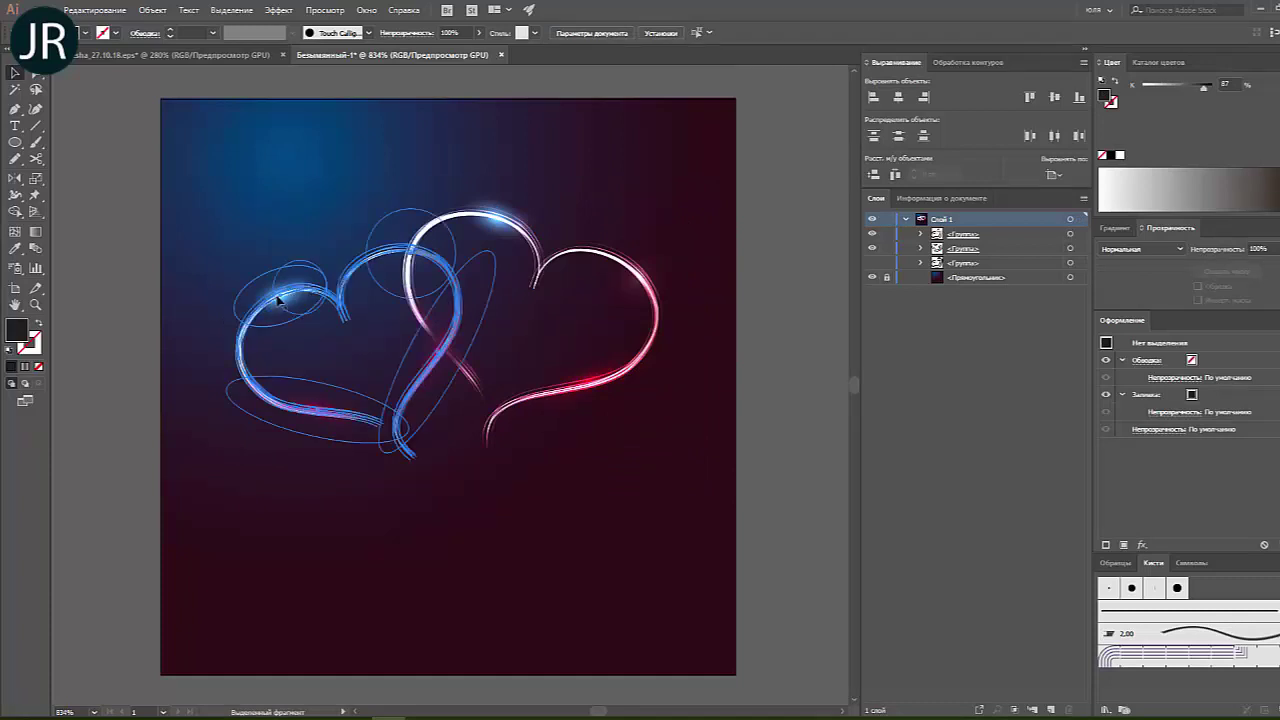
Step: Narrow and shrink the left heart's small glow ellipse and move it onto the lower curve
left_click(921, 234)
left_click(1070, 292)
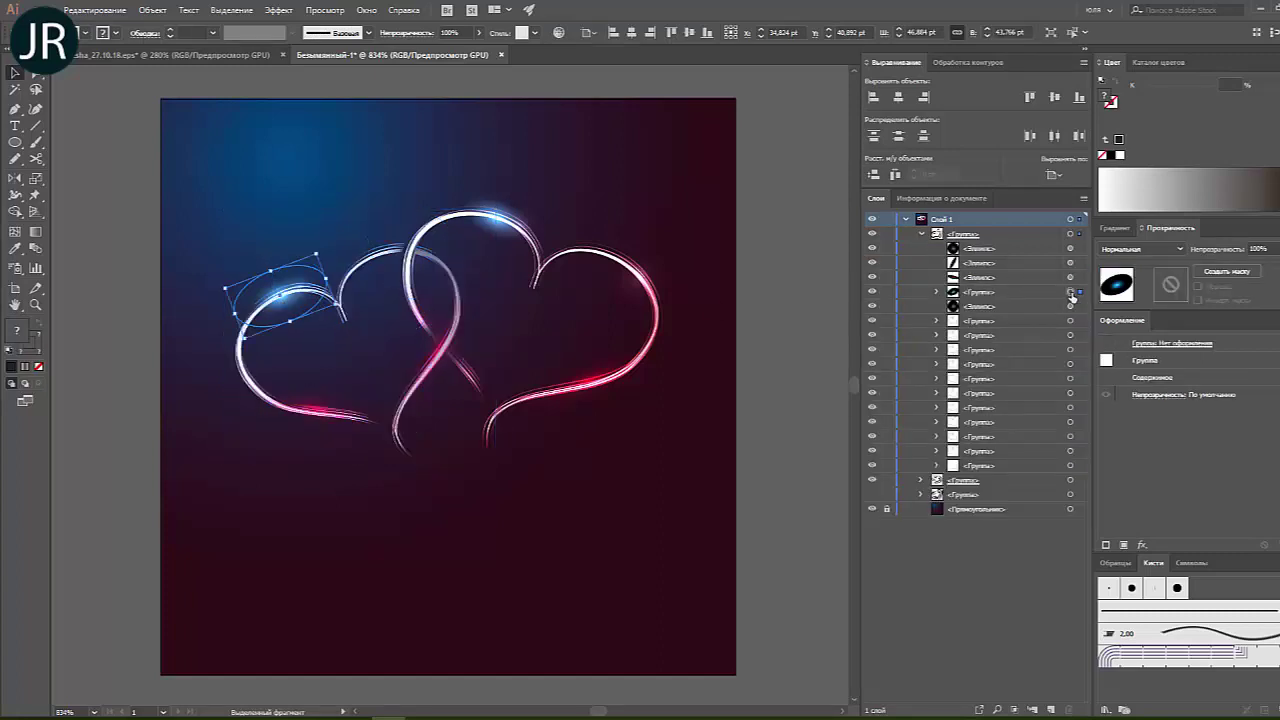
left_click_drag(331, 276, 286, 300)
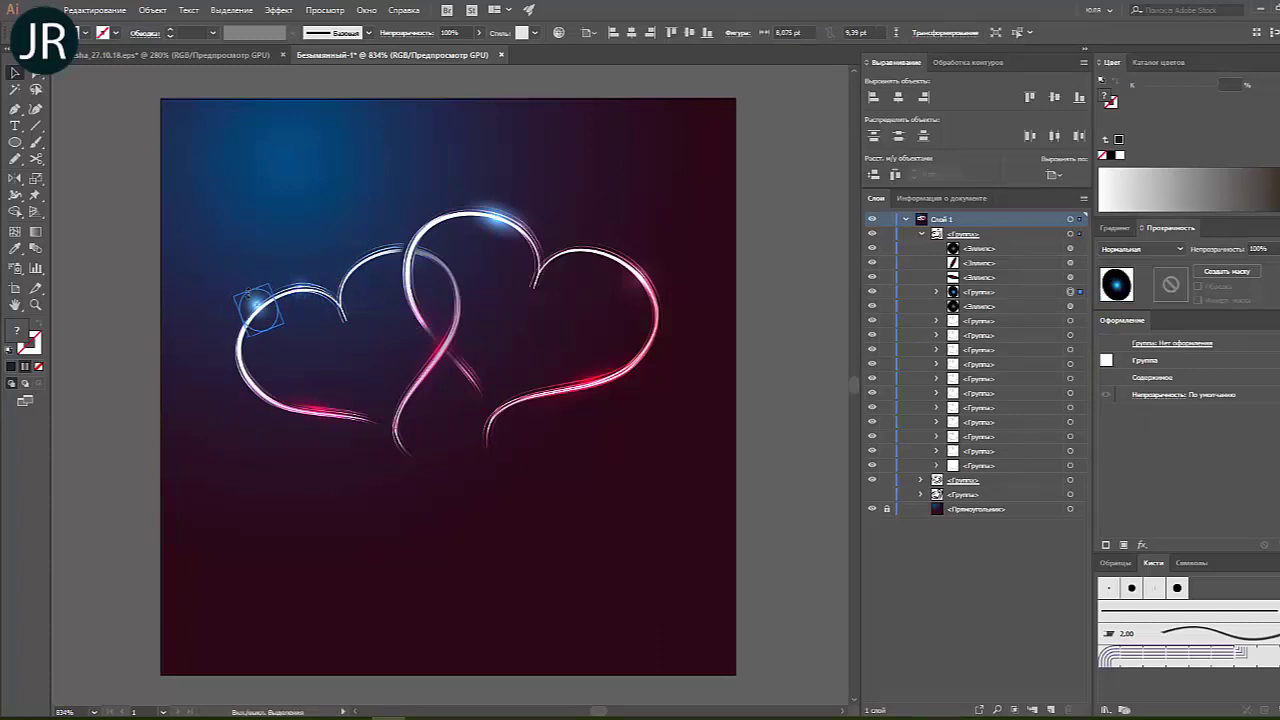
left_click_drag(245, 279, 306, 401)
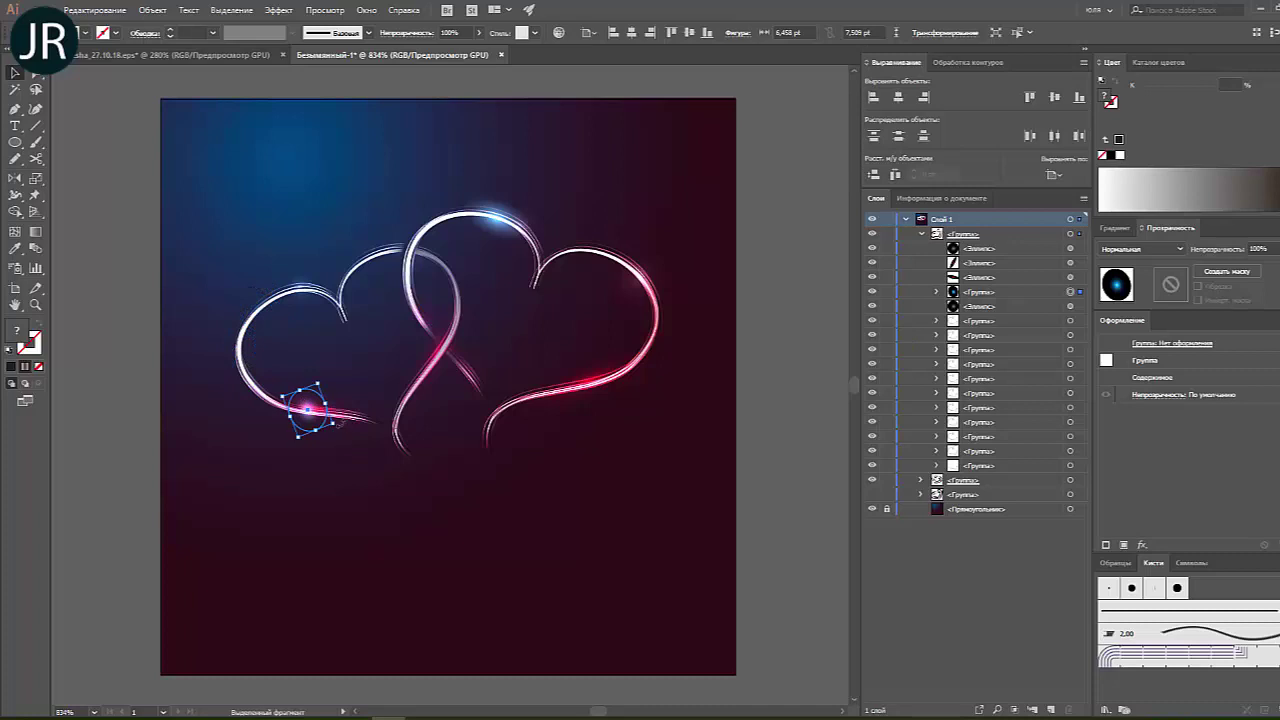
left_click_drag(338, 423, 349, 445)
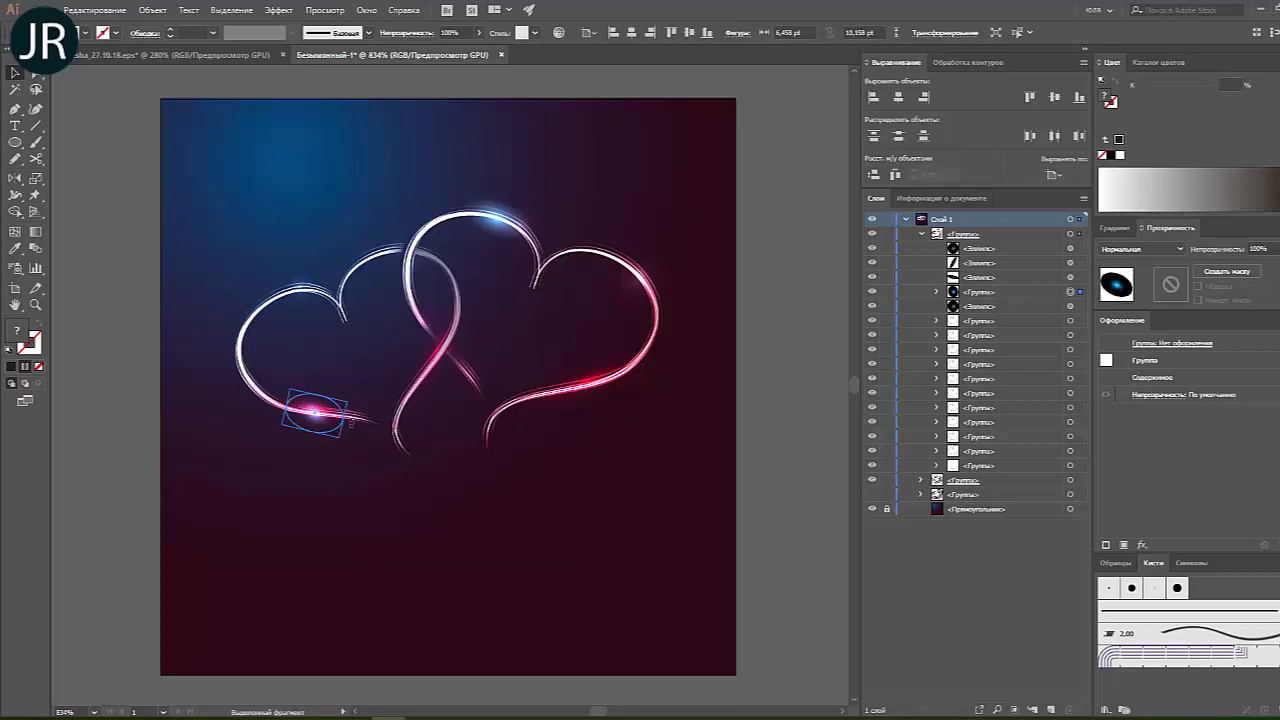
left_click(472, 533)
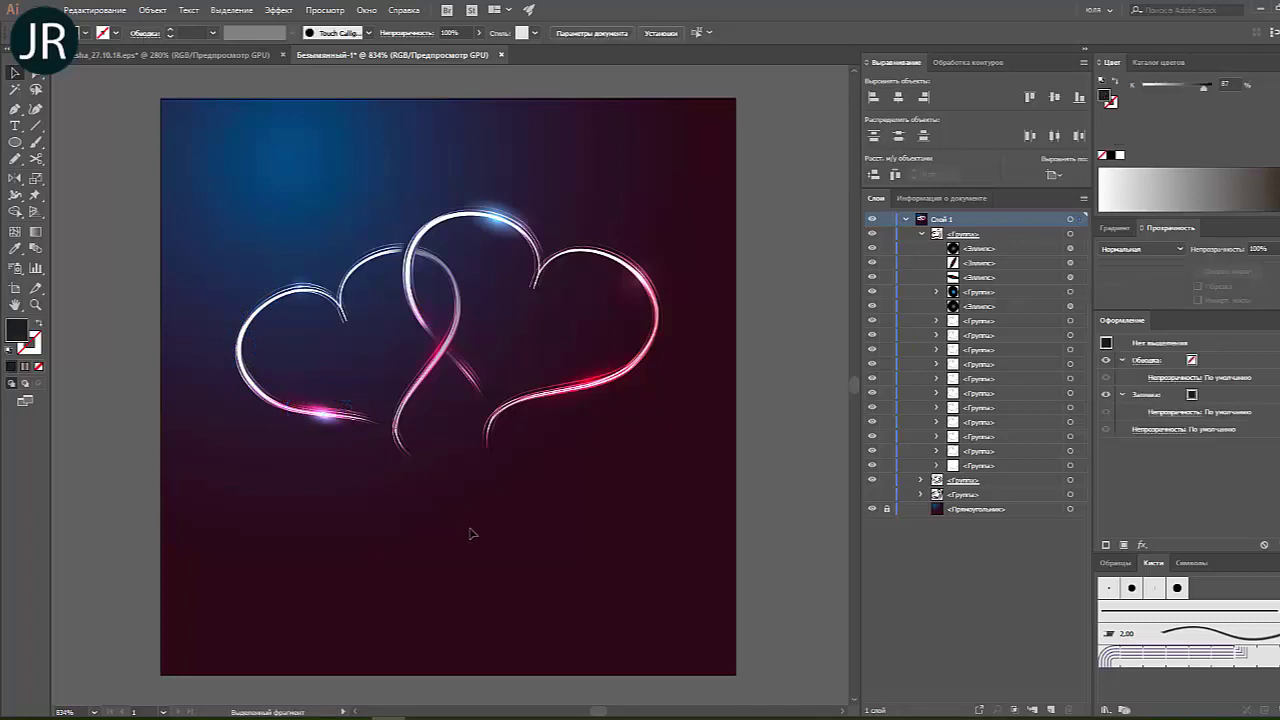
Step: Recolour the pink glow's first radial gradient stop to dark blue
key("a")
left_click(329, 425)
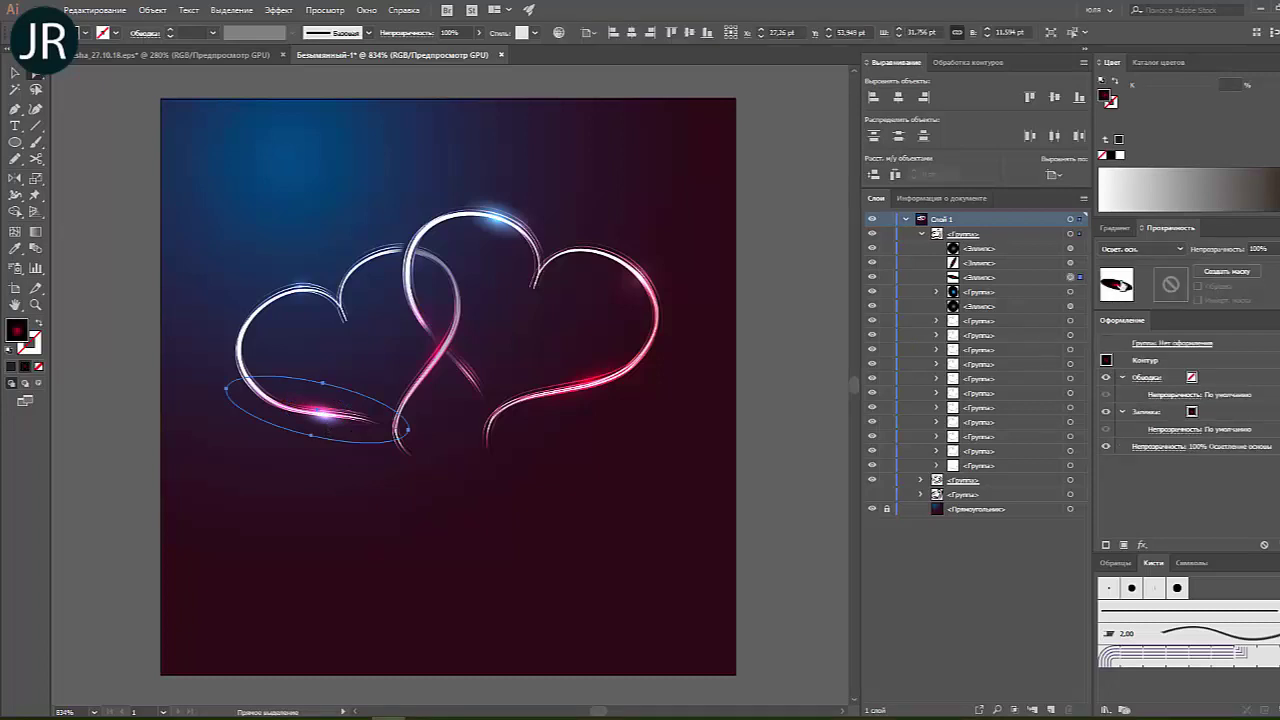
left_click(1117, 228)
left_click(1102, 338)
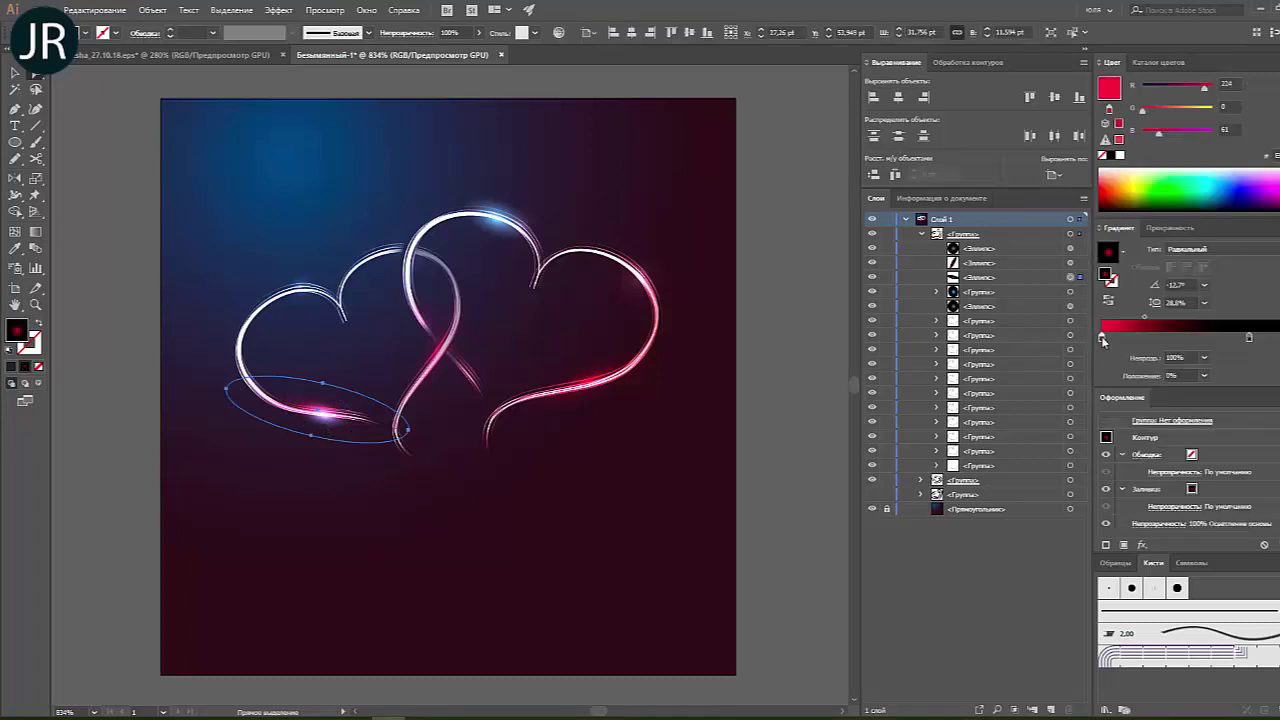
left_click(1224, 170)
left_click_drag(1224, 170, 1224, 204)
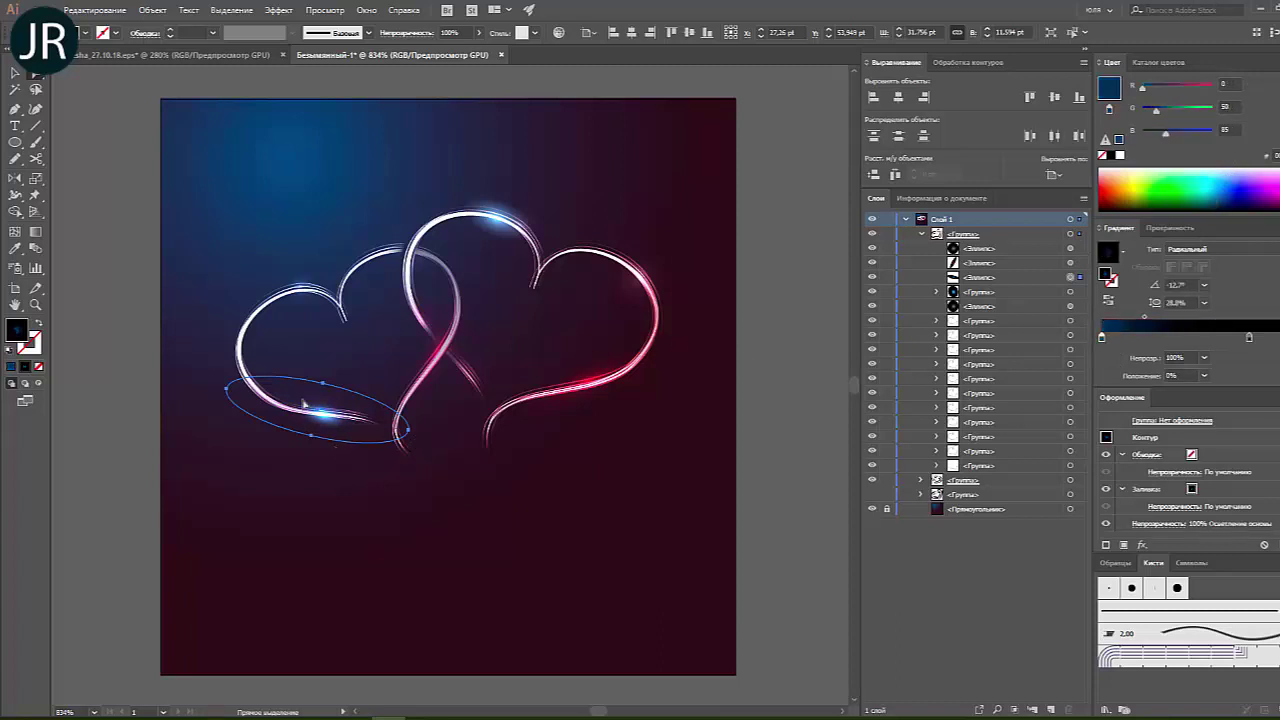
key("v")
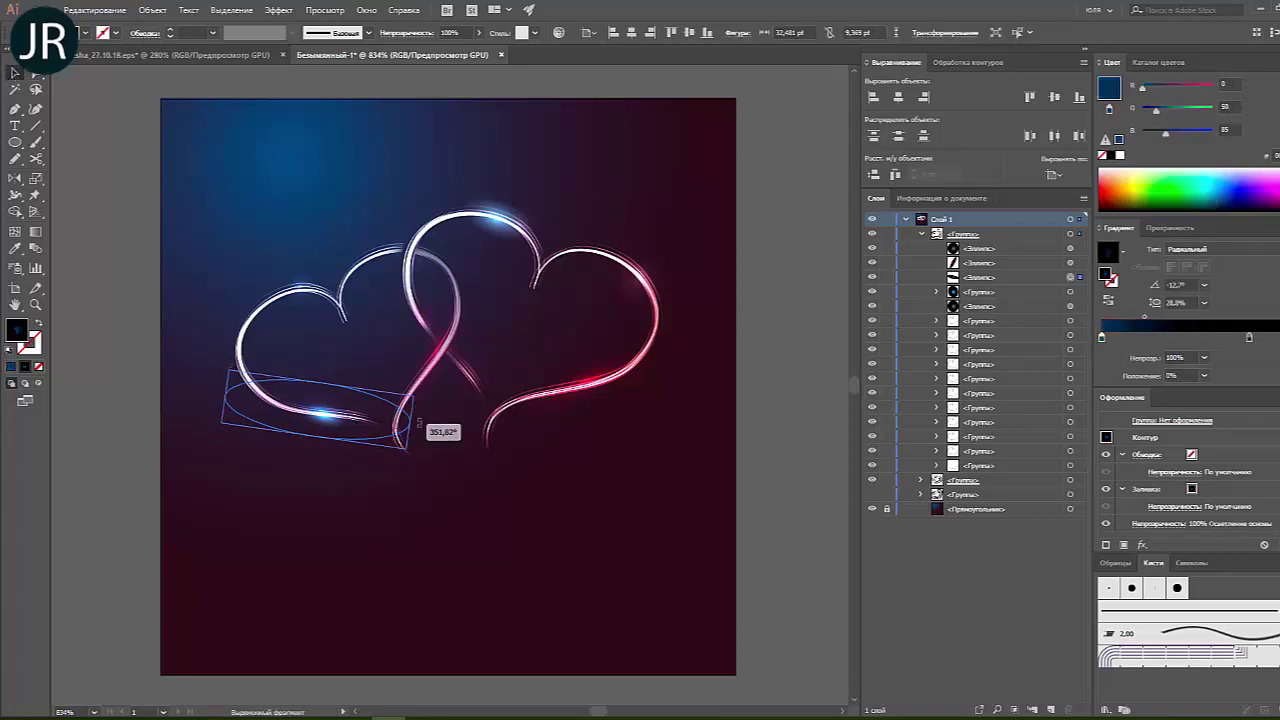